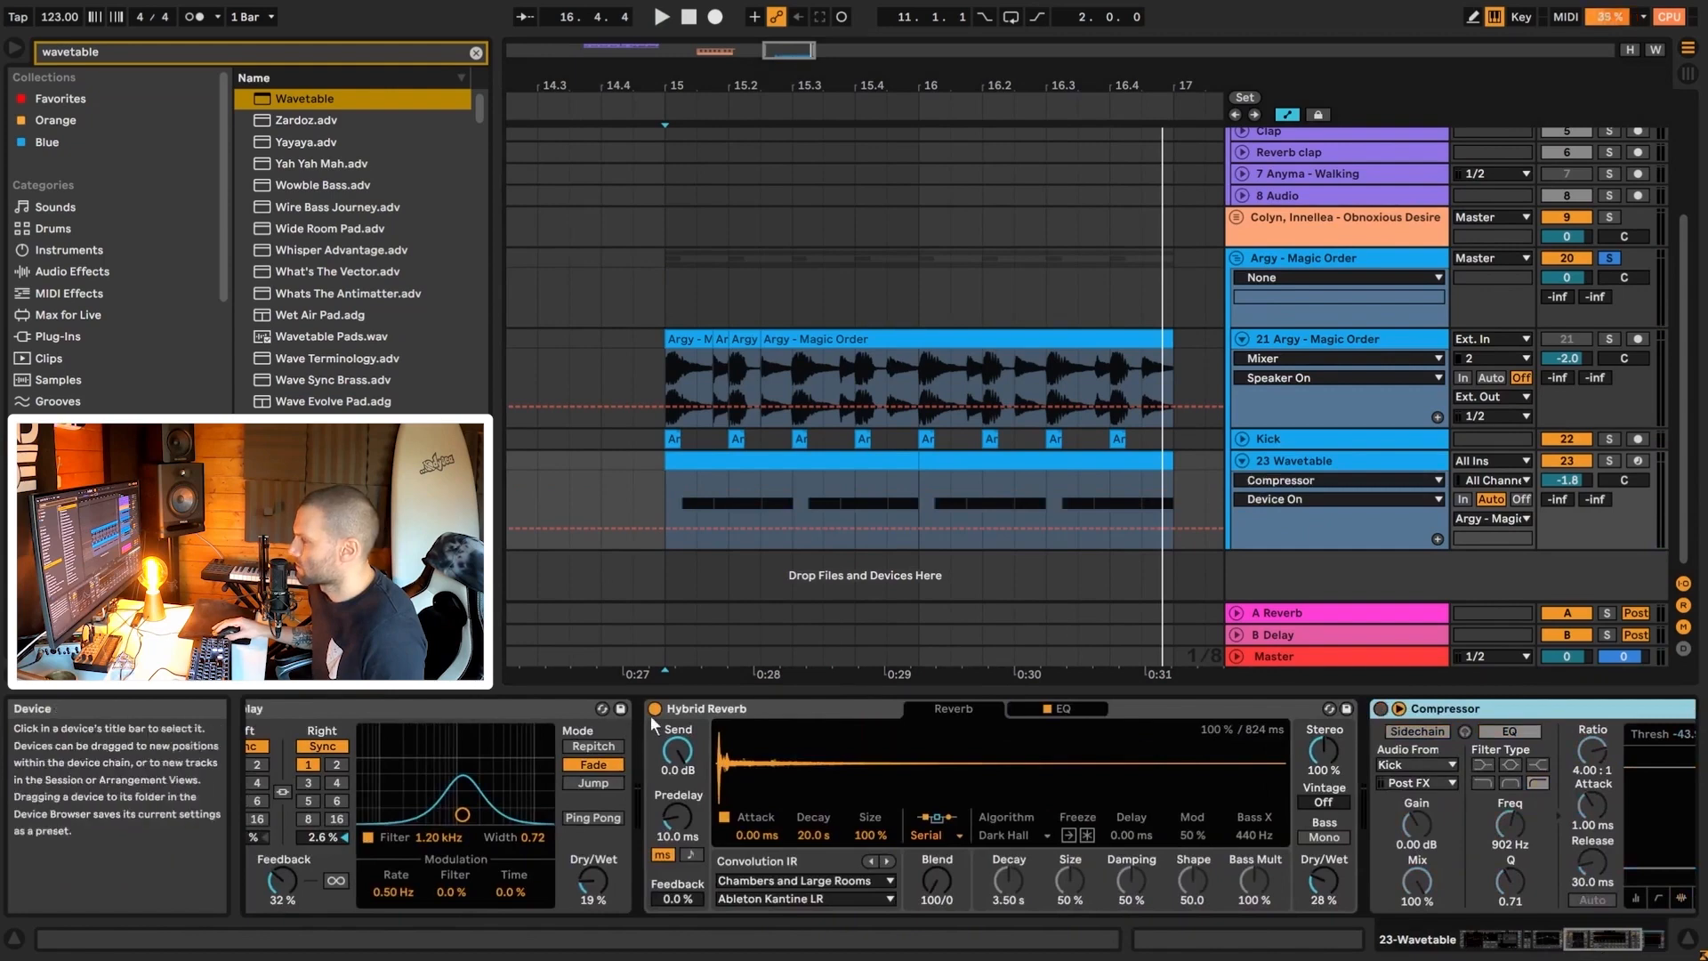
- Review the device chain on track 23 Wavetable, including the settings of both Wavetable oscillators
drag(1578, 939, 1484, 940)
click(1107, 708)
click(999, 709)
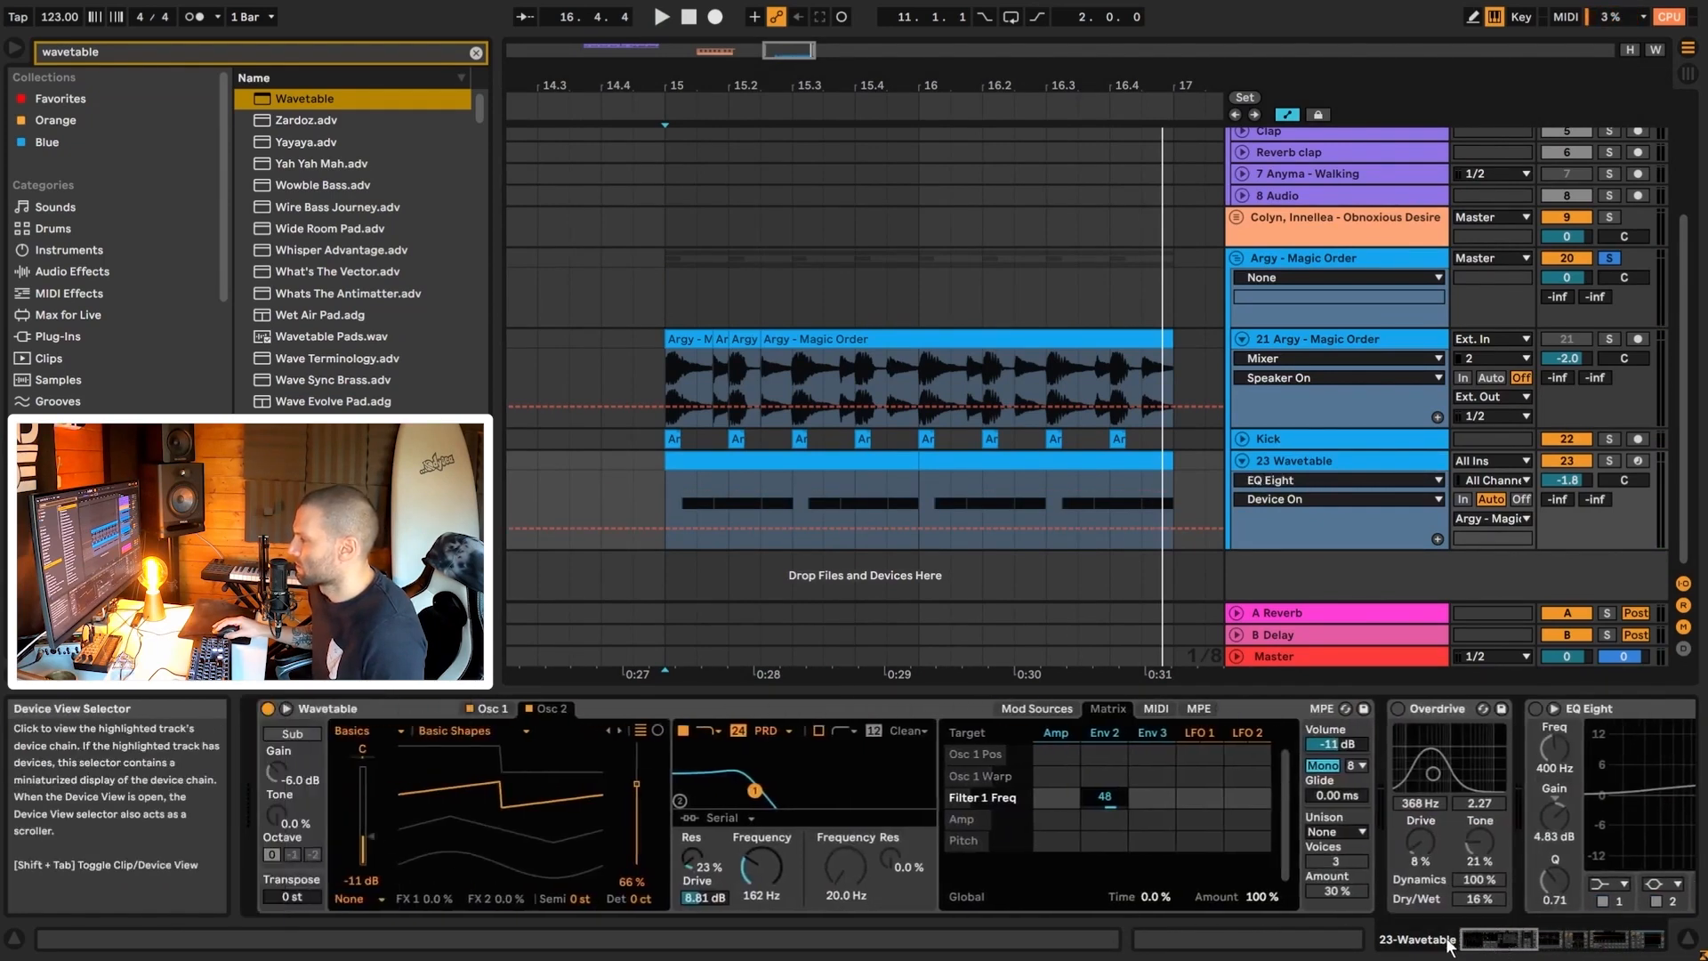
click(462, 708)
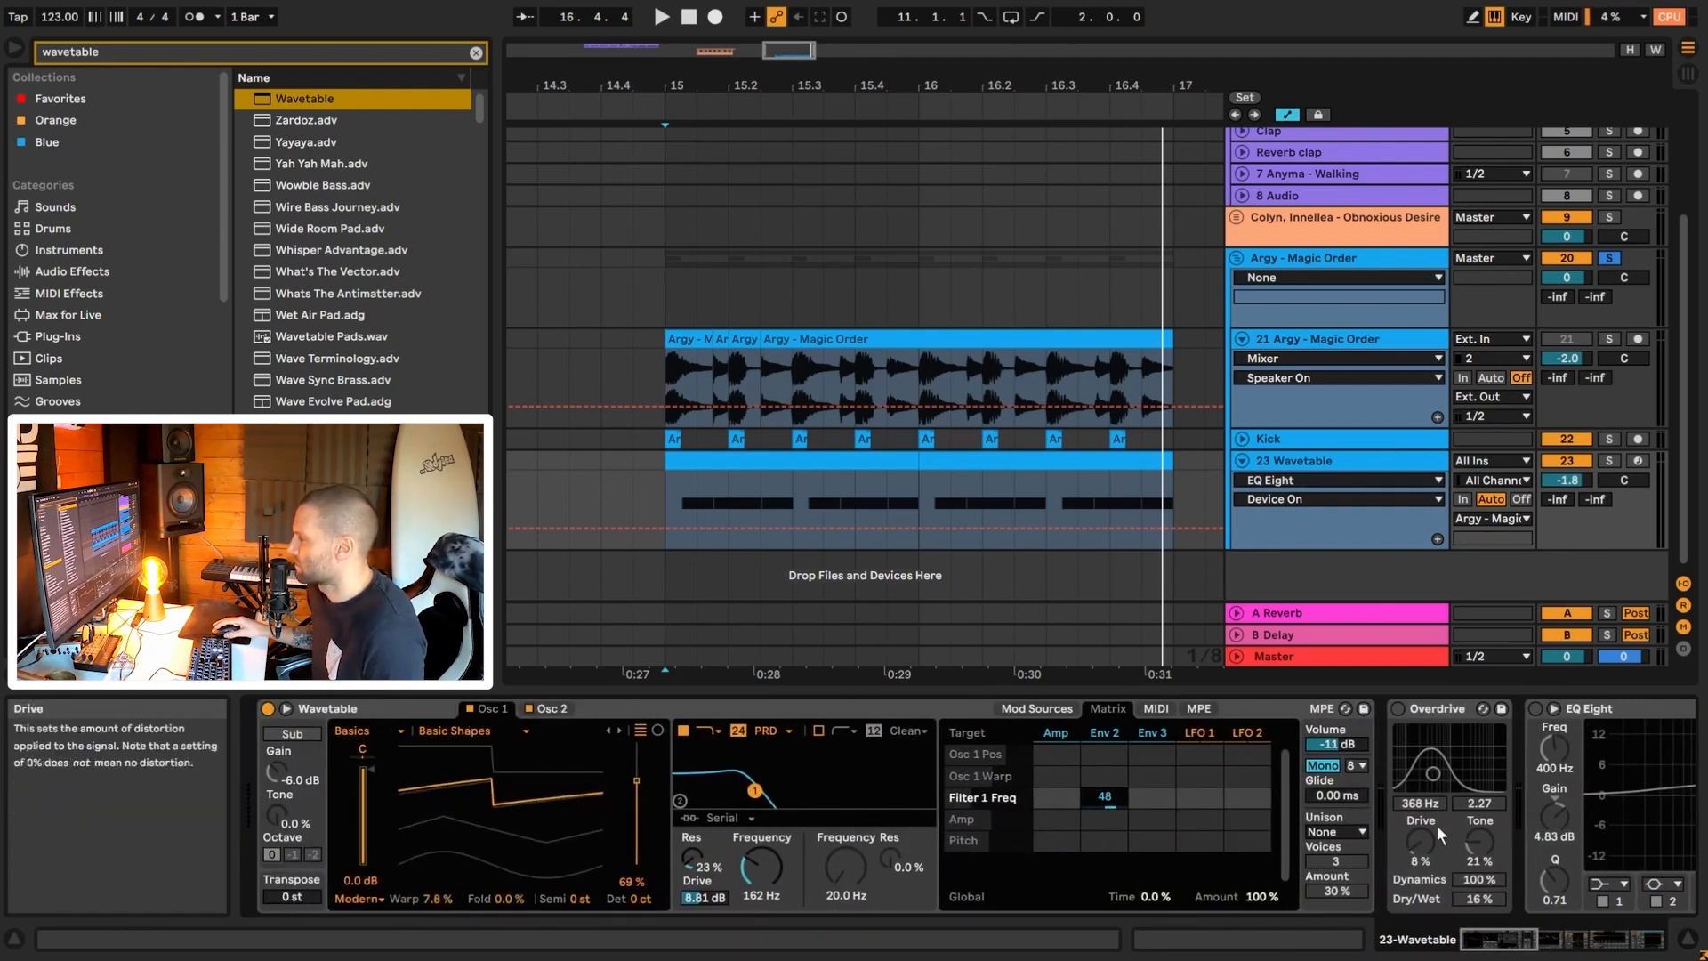
mouse_move(1510, 943)
mouse_down()
mouse_move(1628, 943)
mouse_move(1488, 930)
mouse_up()
click(1487, 924)
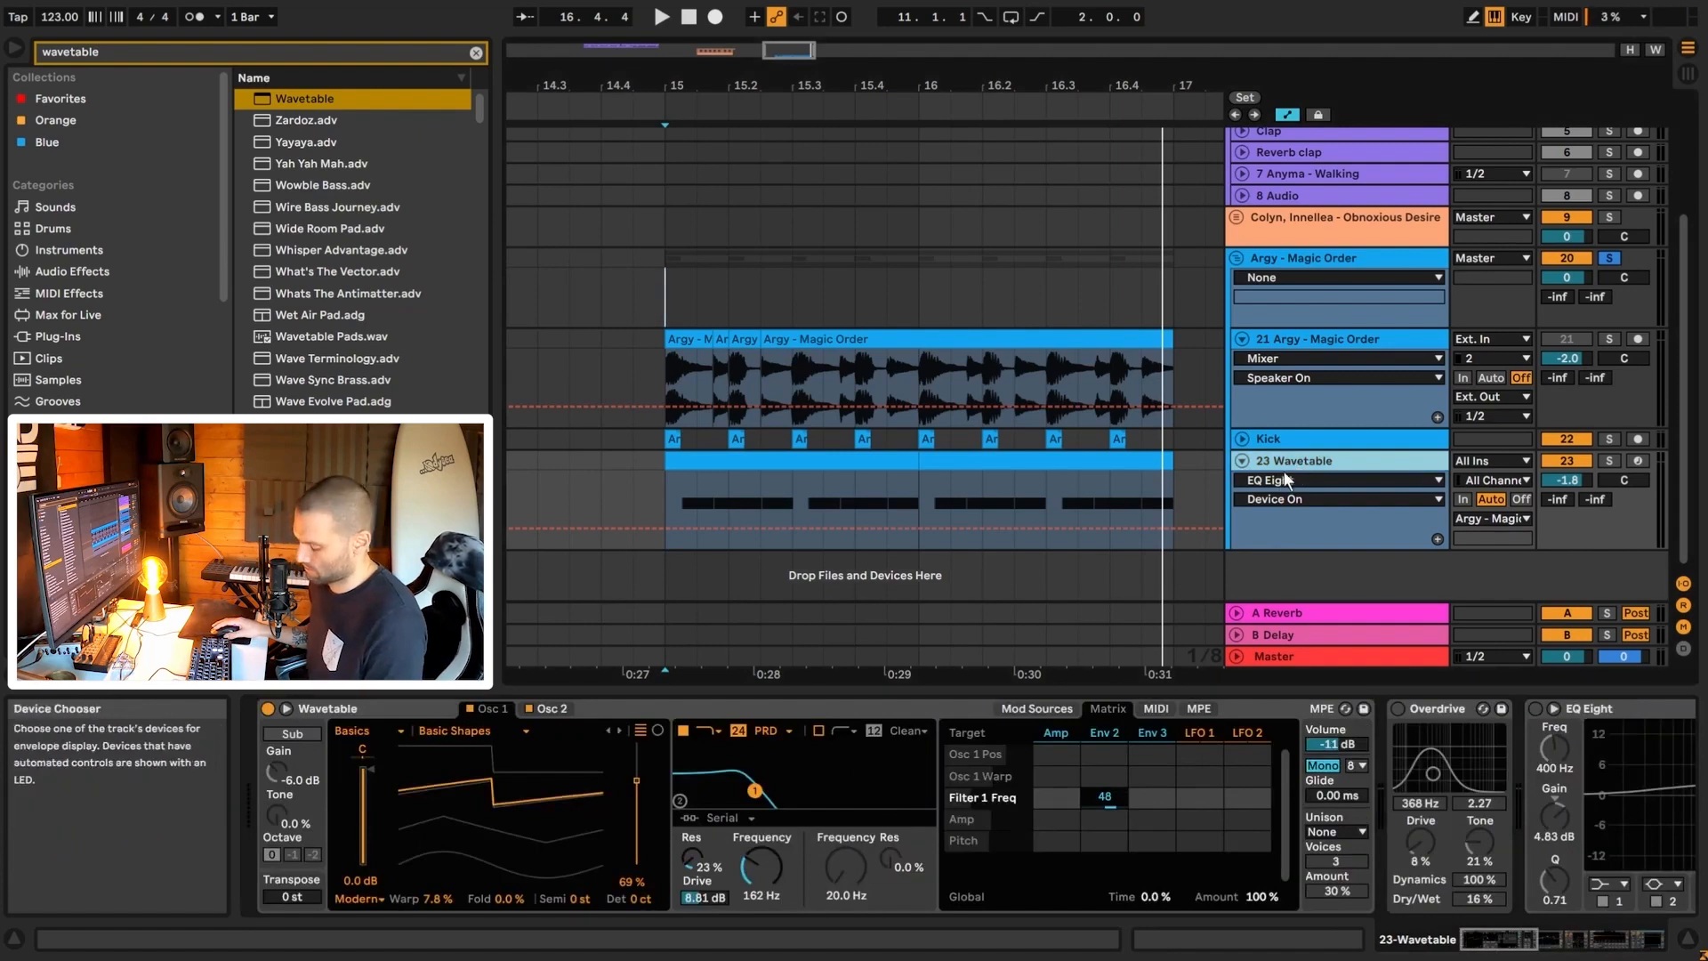
- Duplicate track 23 Wavetable, load a fresh default Wavetable instrument on the copy, and briefly audition it
key(ctrl+d)
double_click(377, 103)
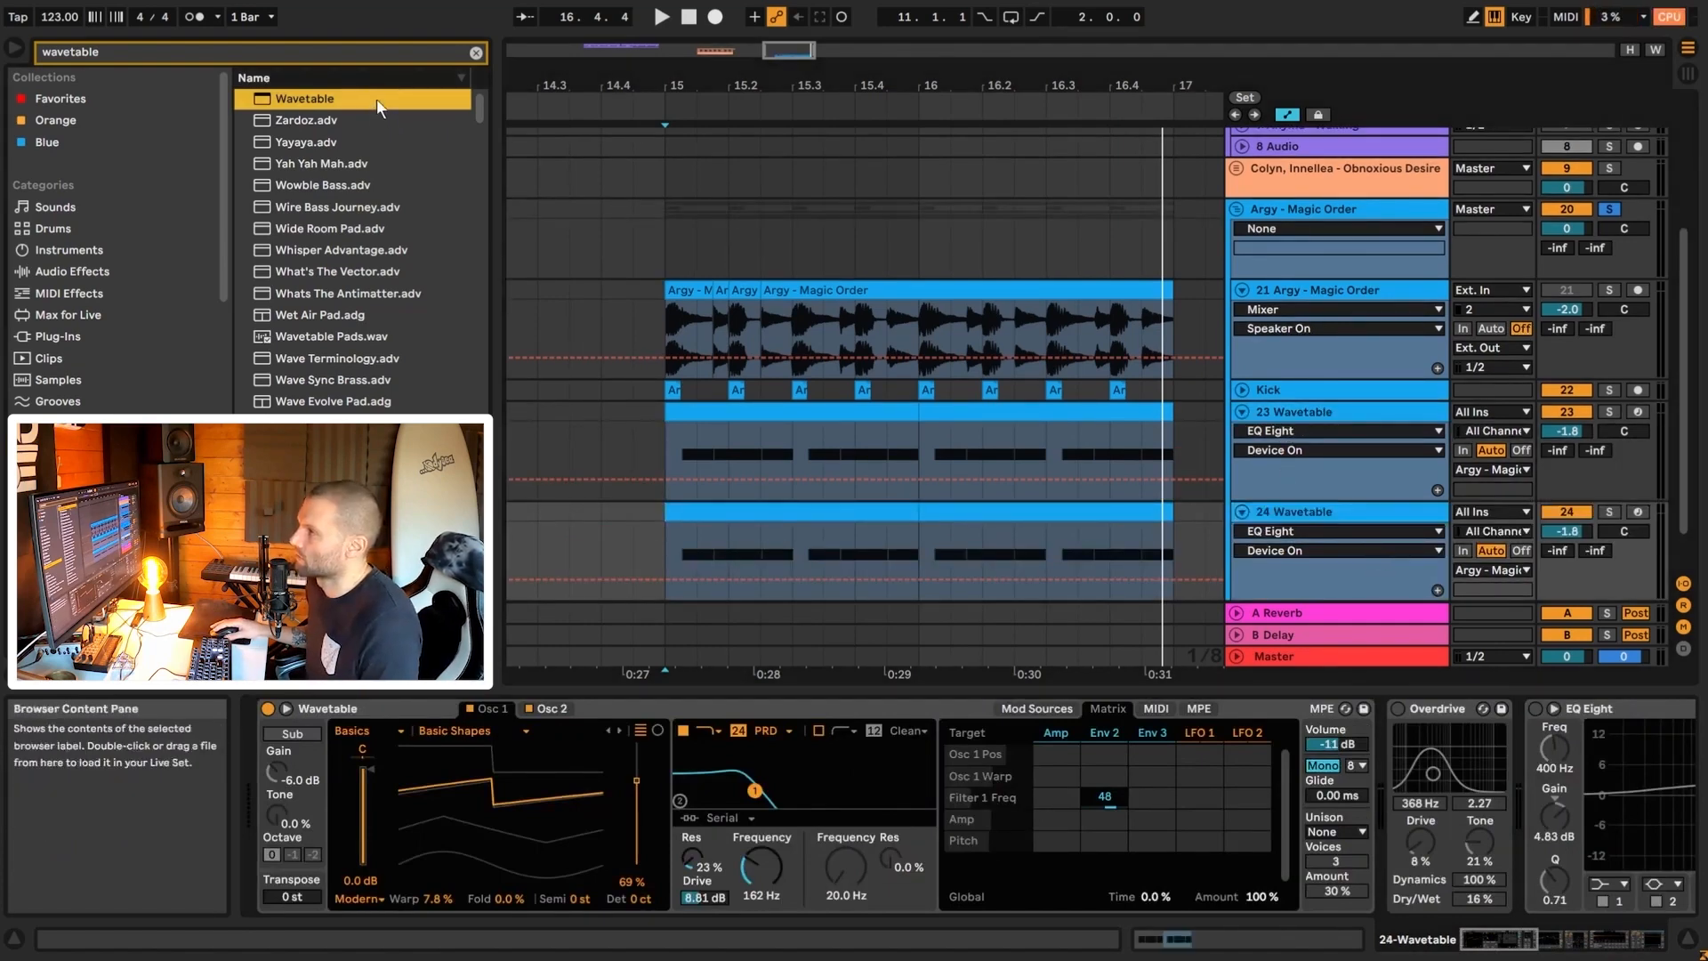
key(space)
key(space)
- Set oscillator 1's wave position on track 24 to 69%, auditioning it and comparing with track 23
drag(634, 859, 636, 784)
key(space)
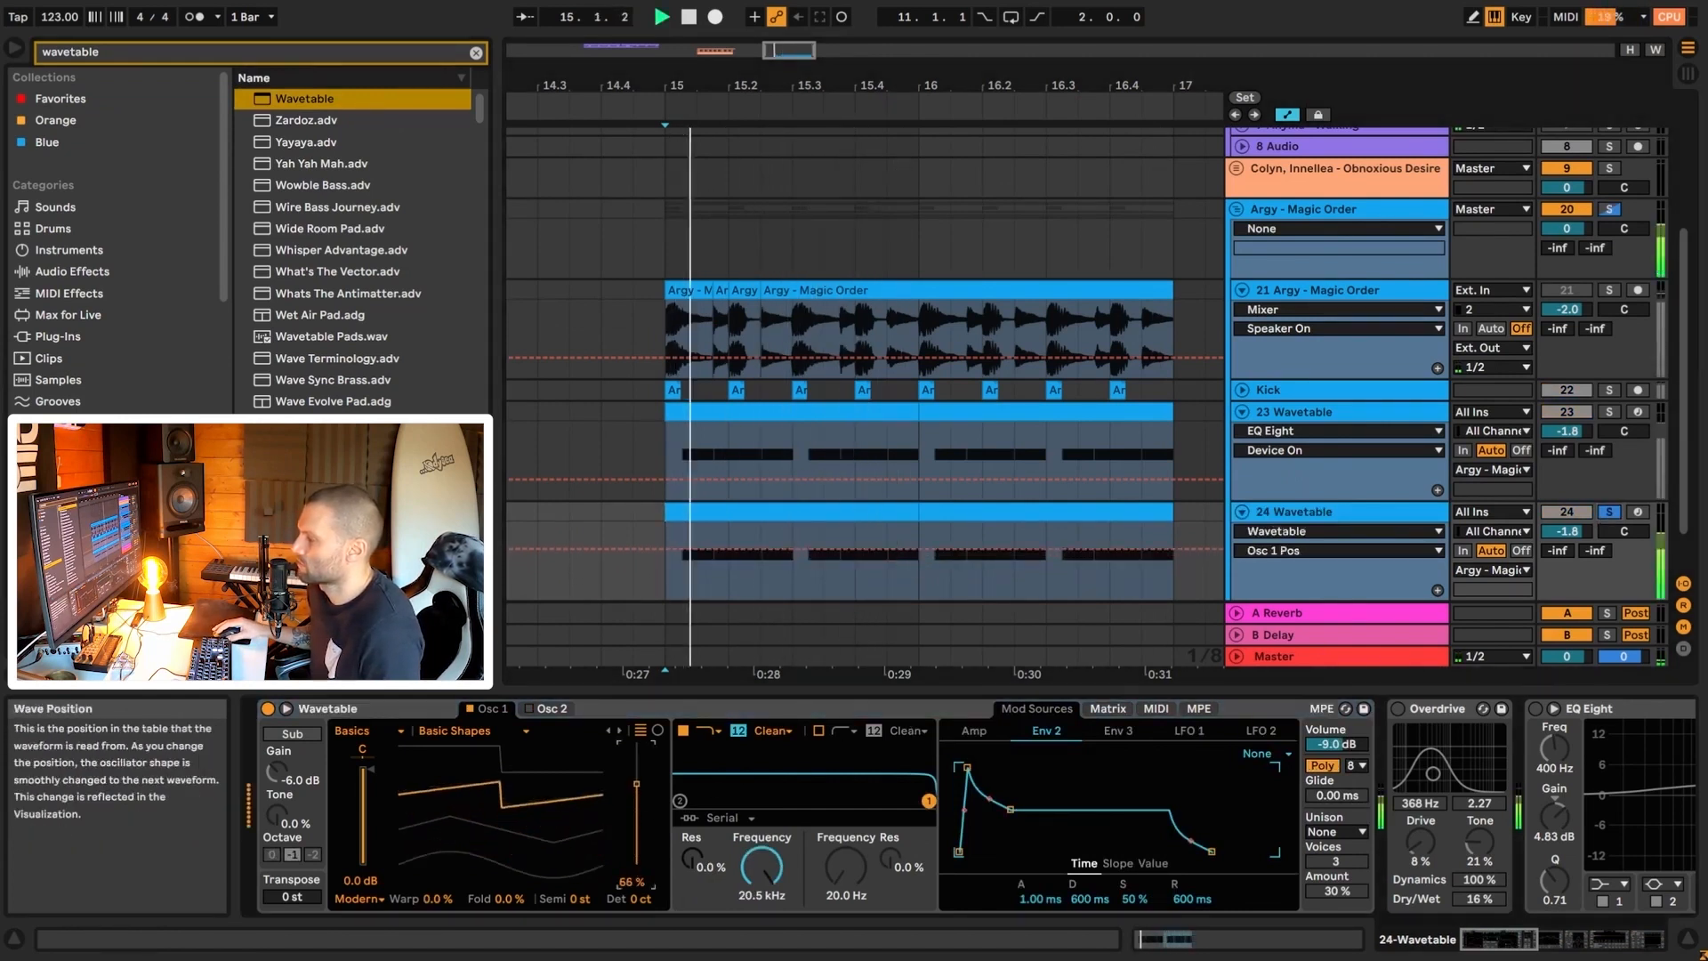
key(space)
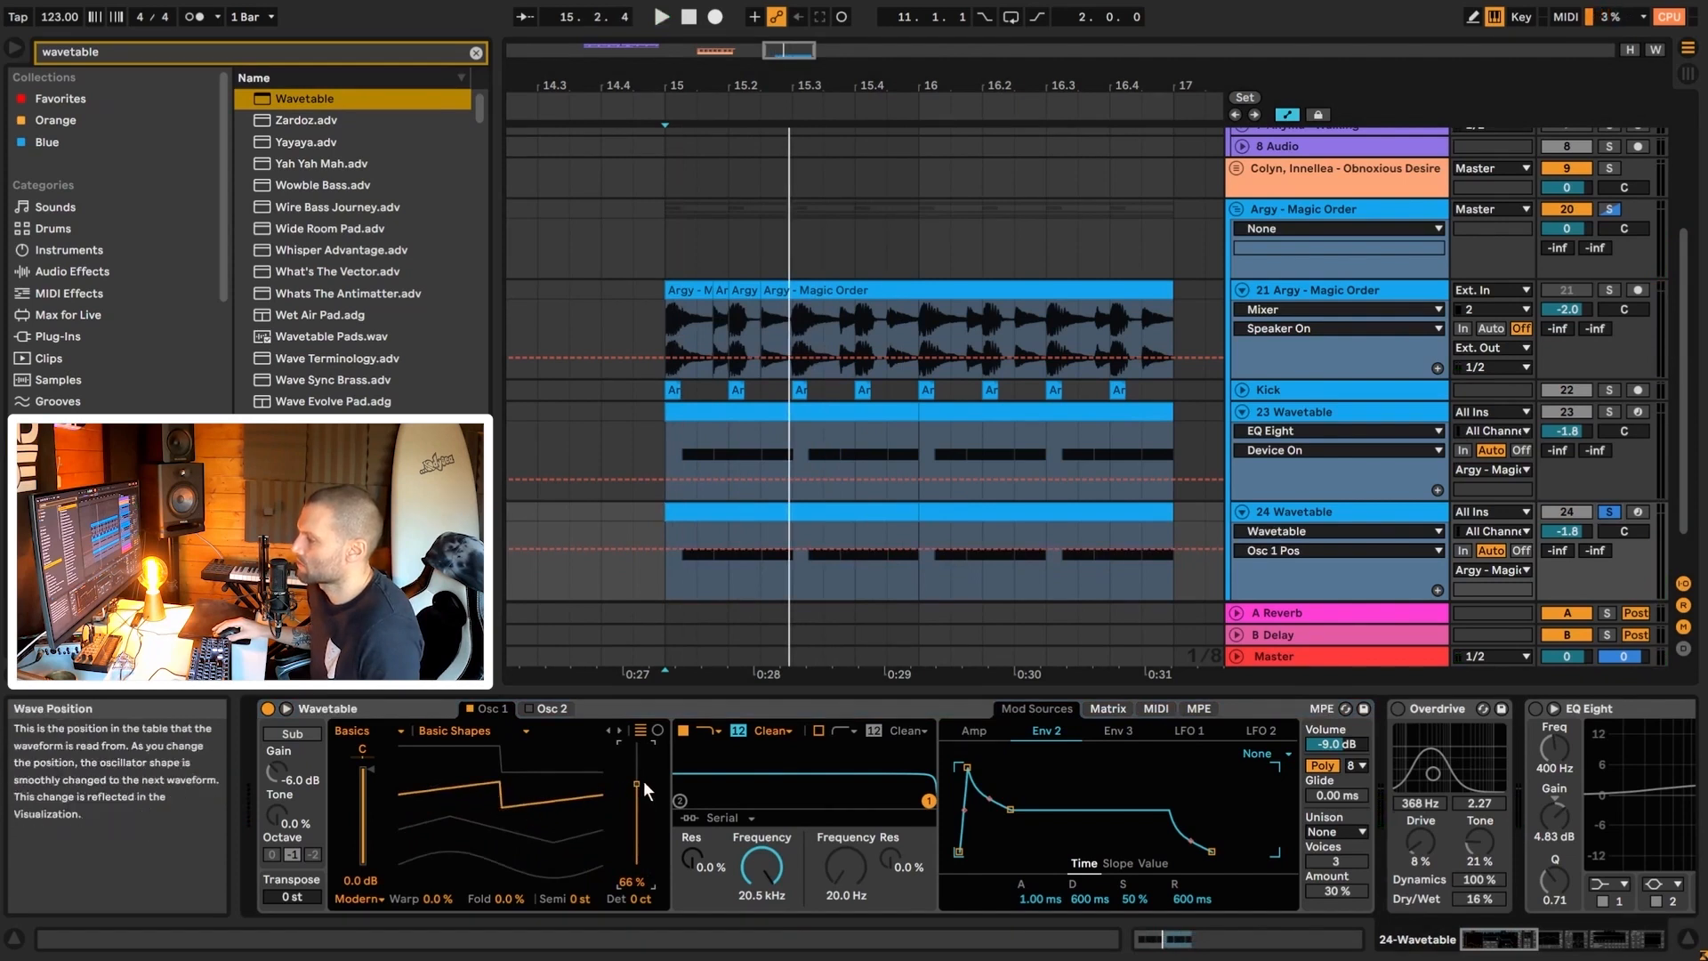
key(space)
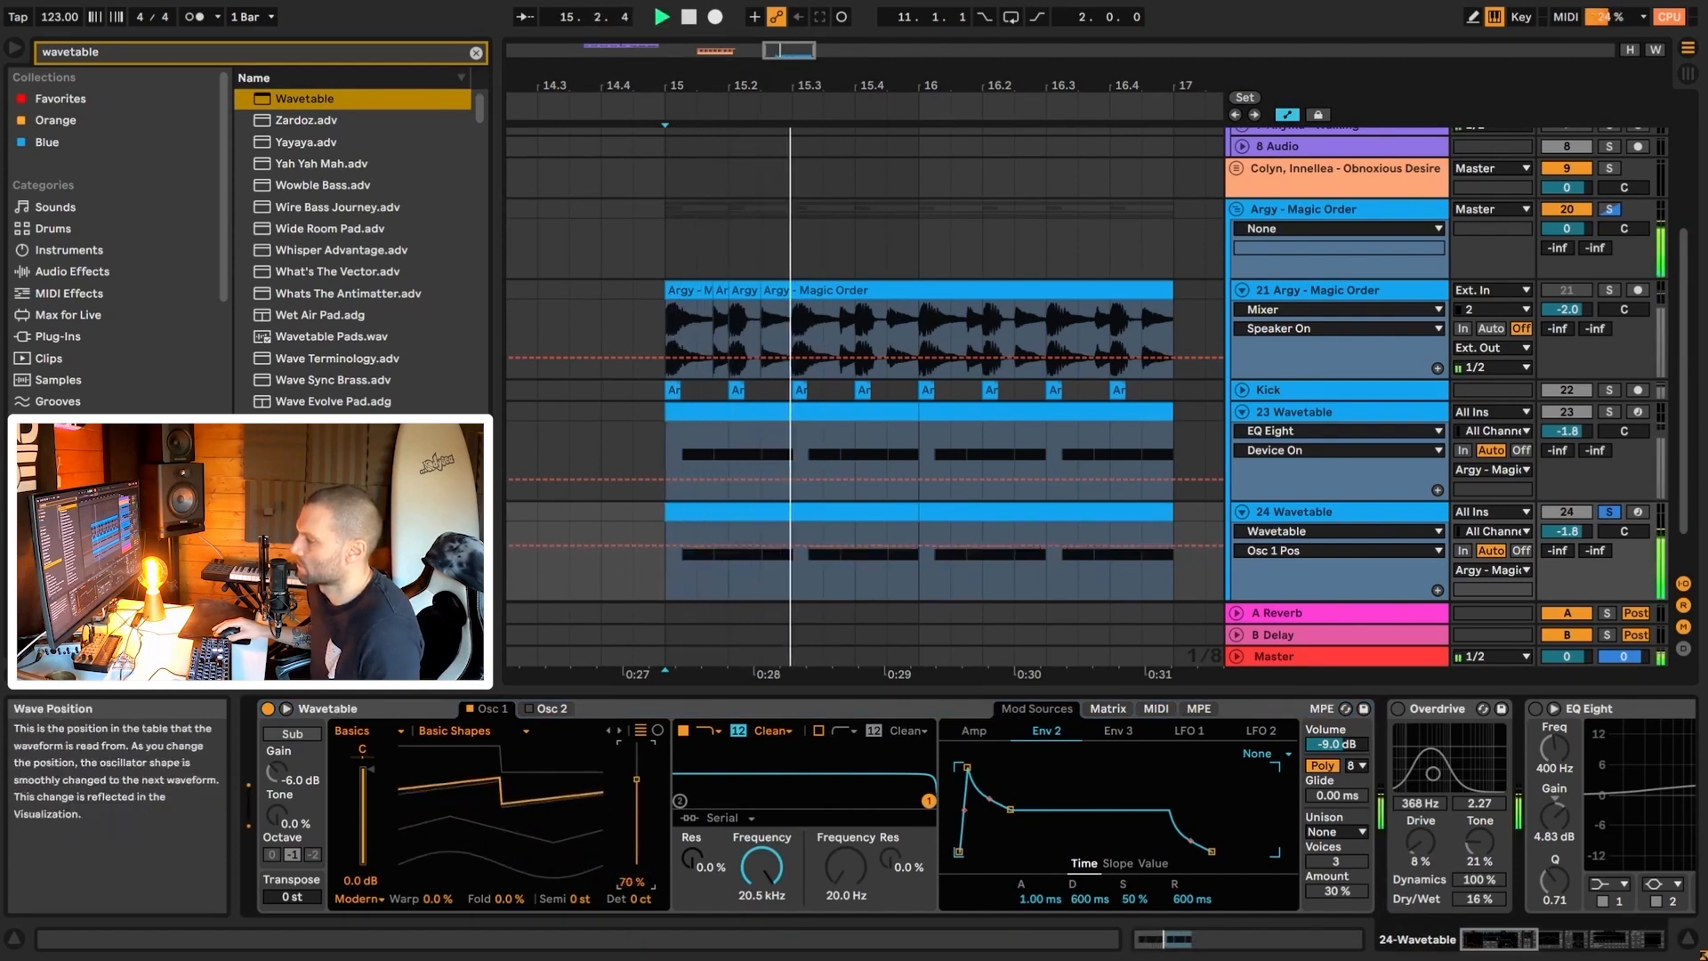
drag(636, 783, 637, 775)
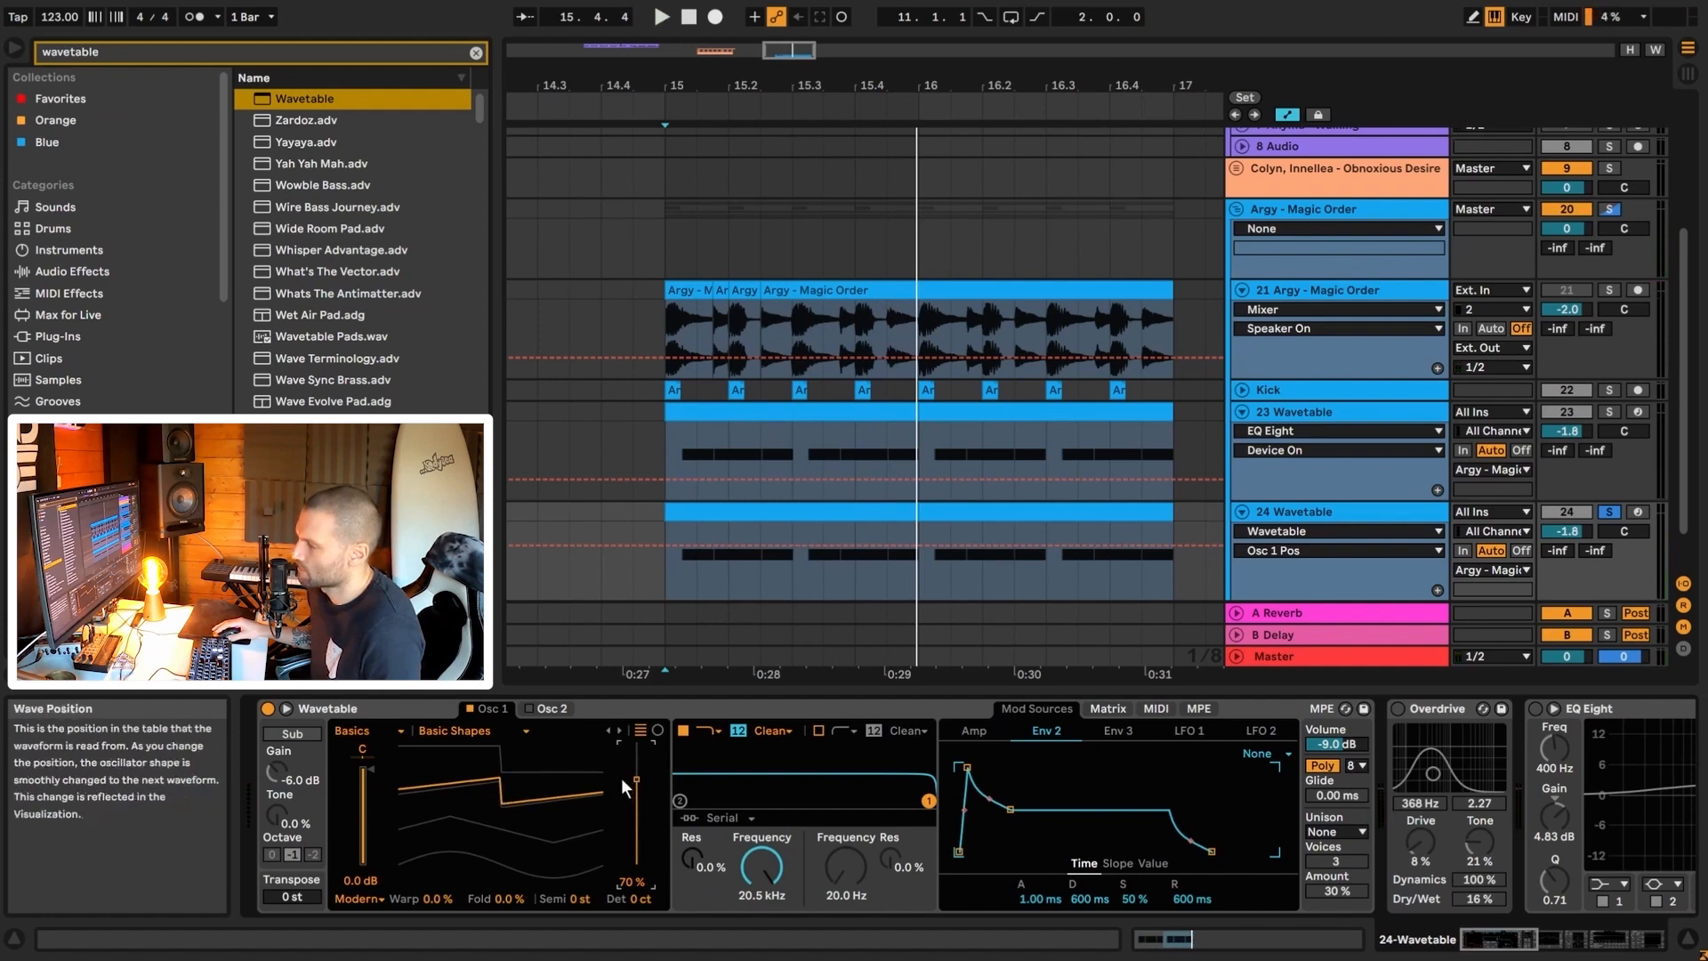
key(space)
drag(636, 780, 636, 775)
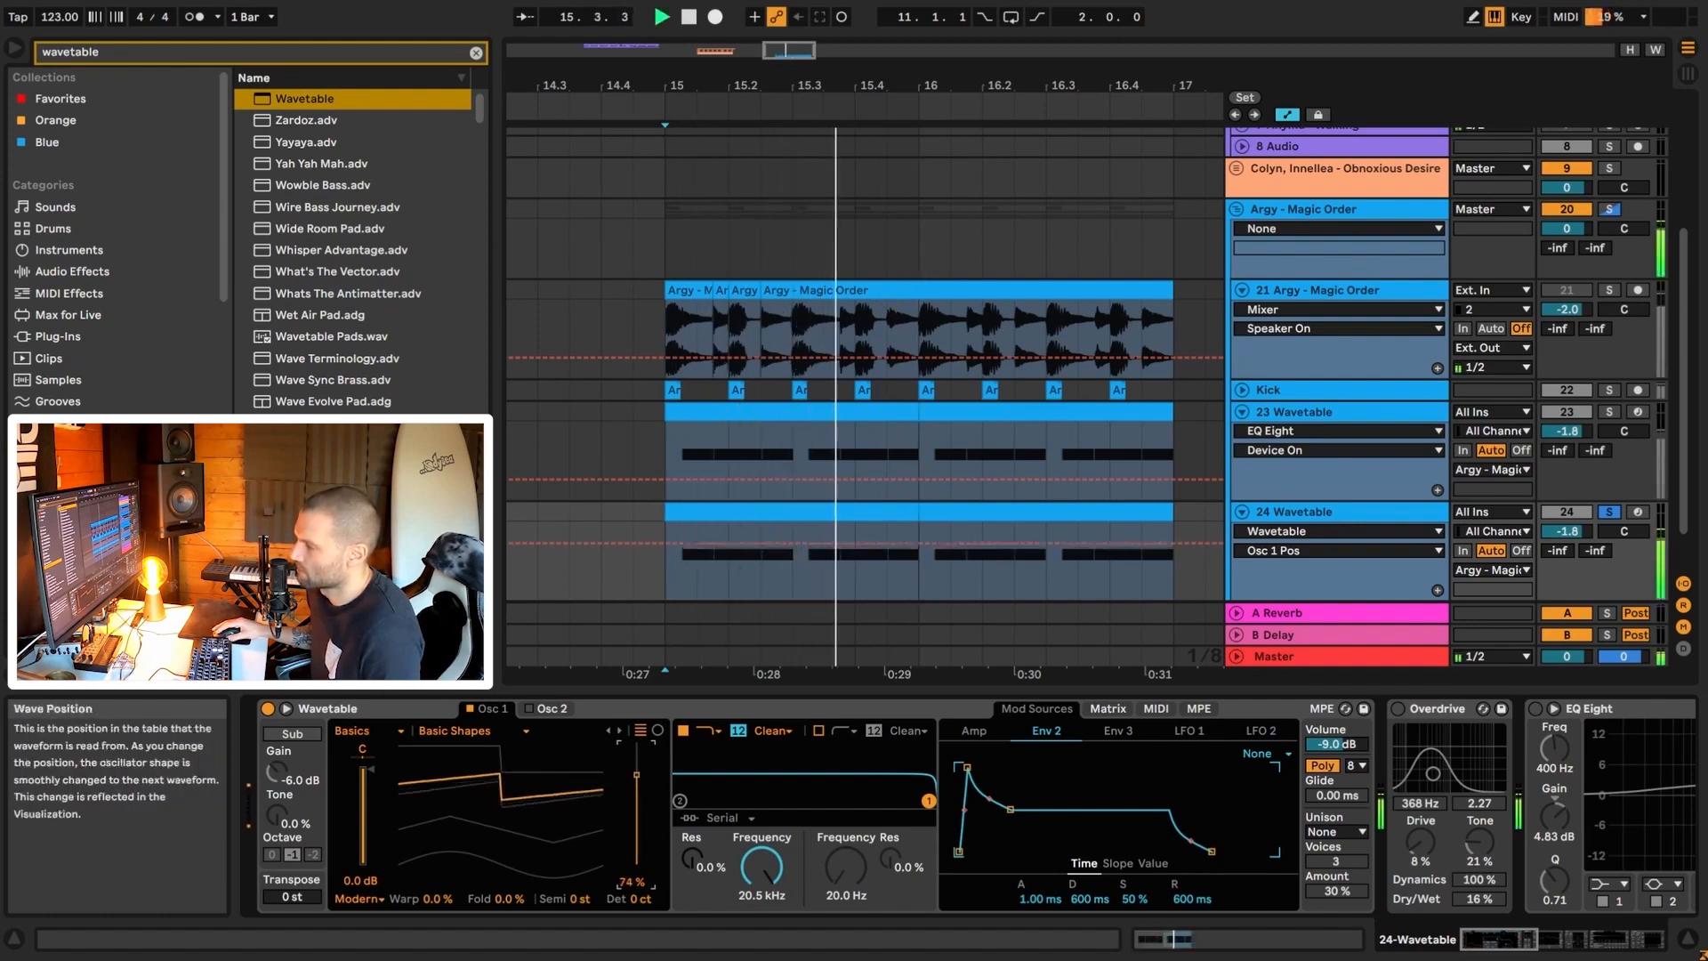
key(space)
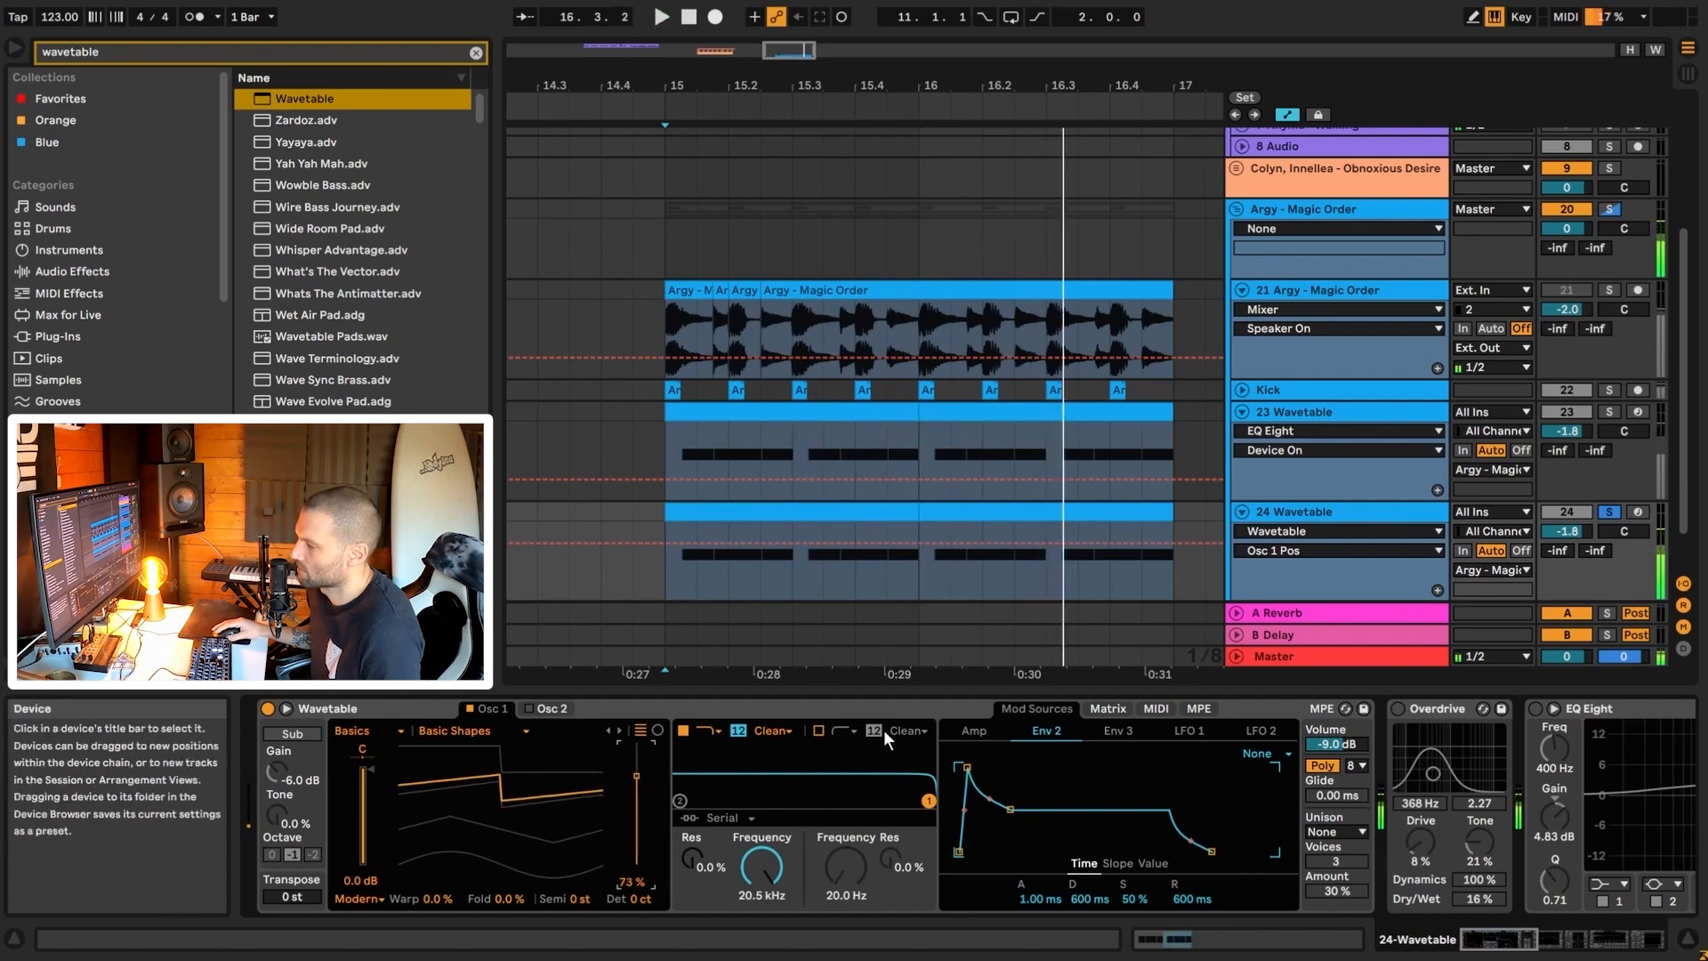
click(1299, 413)
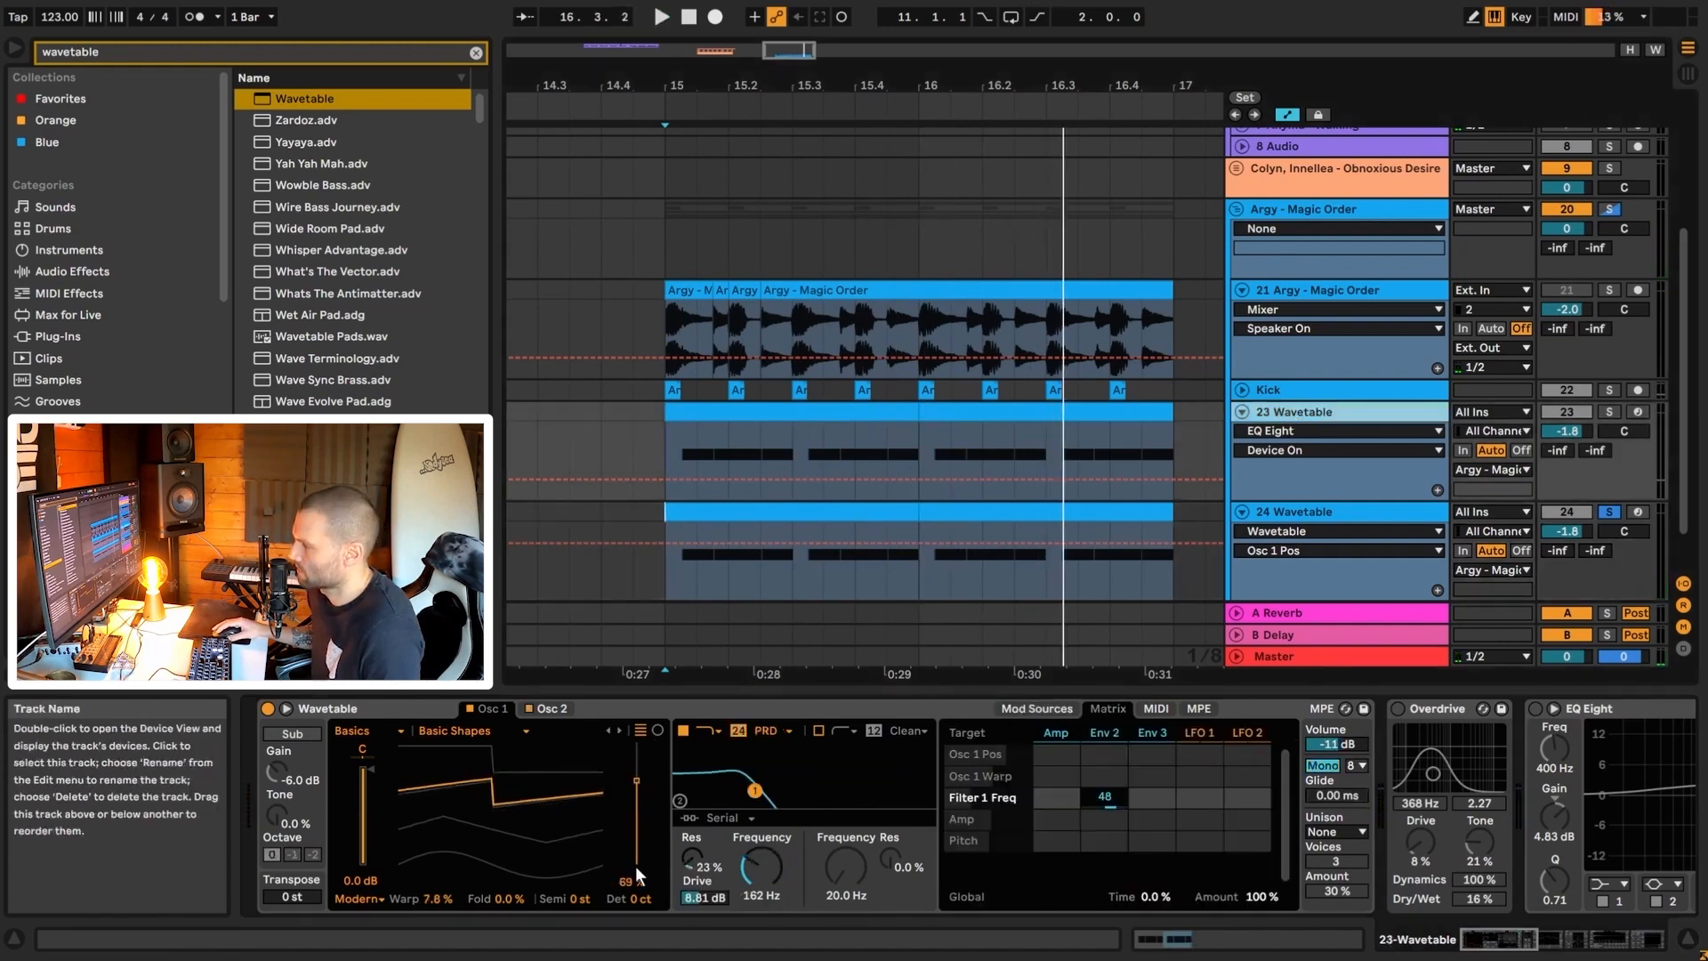
click(1352, 512)
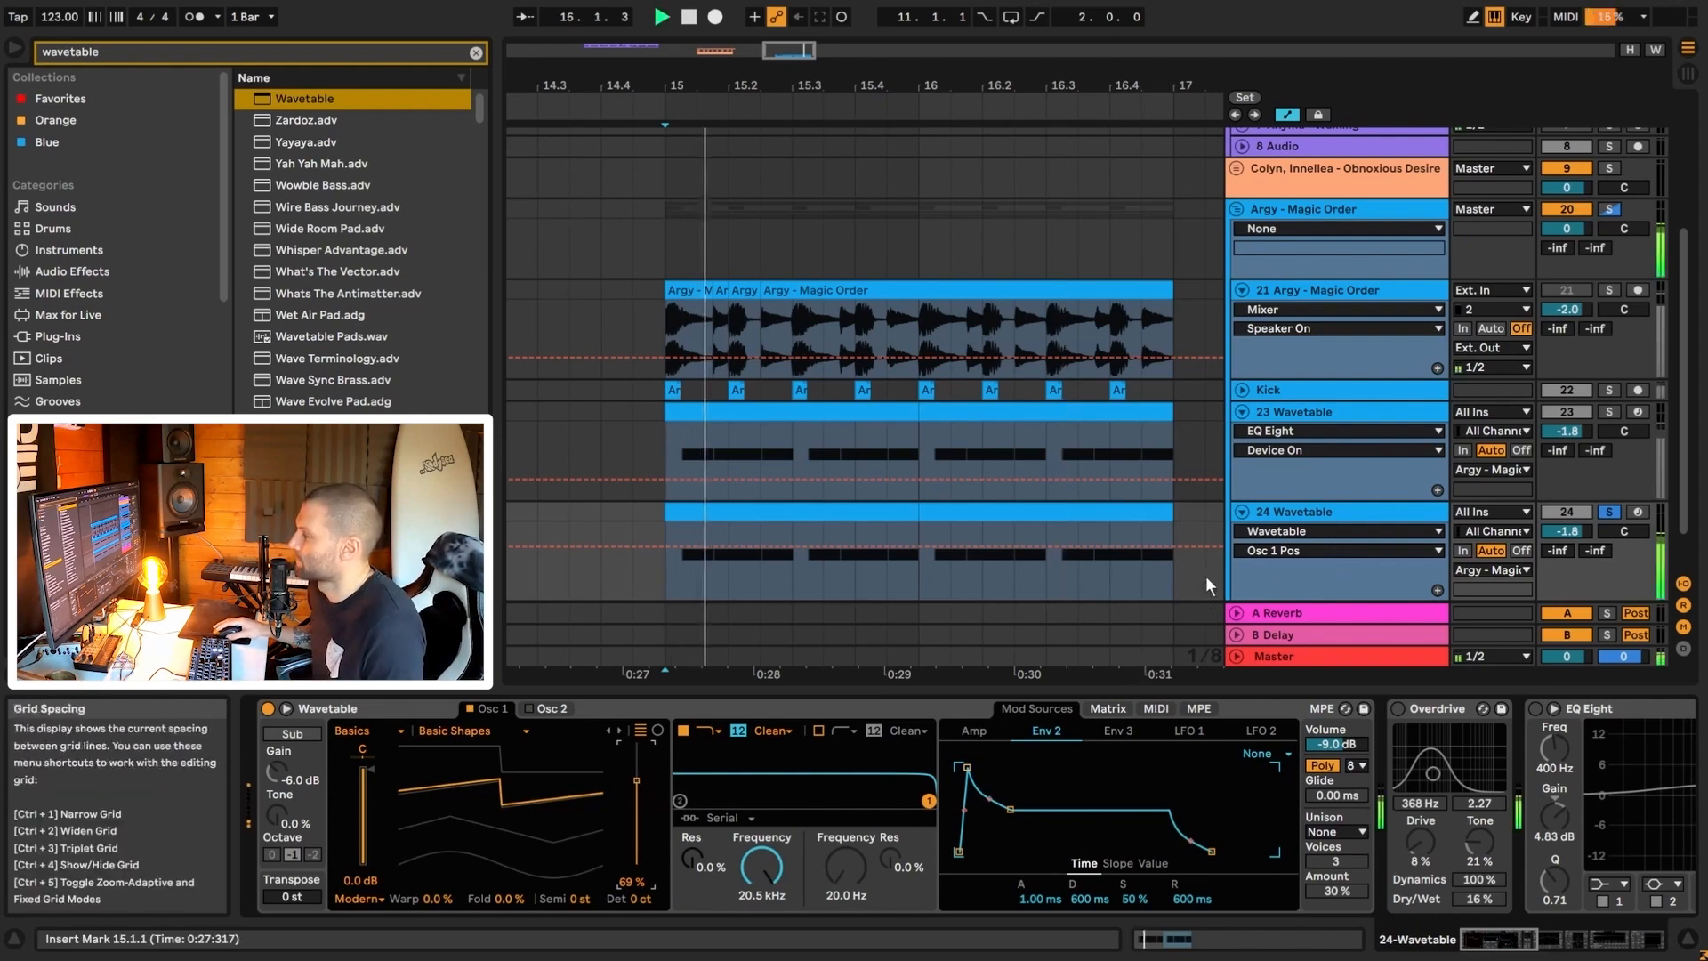
- Match oscillator 2 on track 24 to track 23 with a wave position of 66% and a gain of -11 dB
click(1316, 453)
click(543, 708)
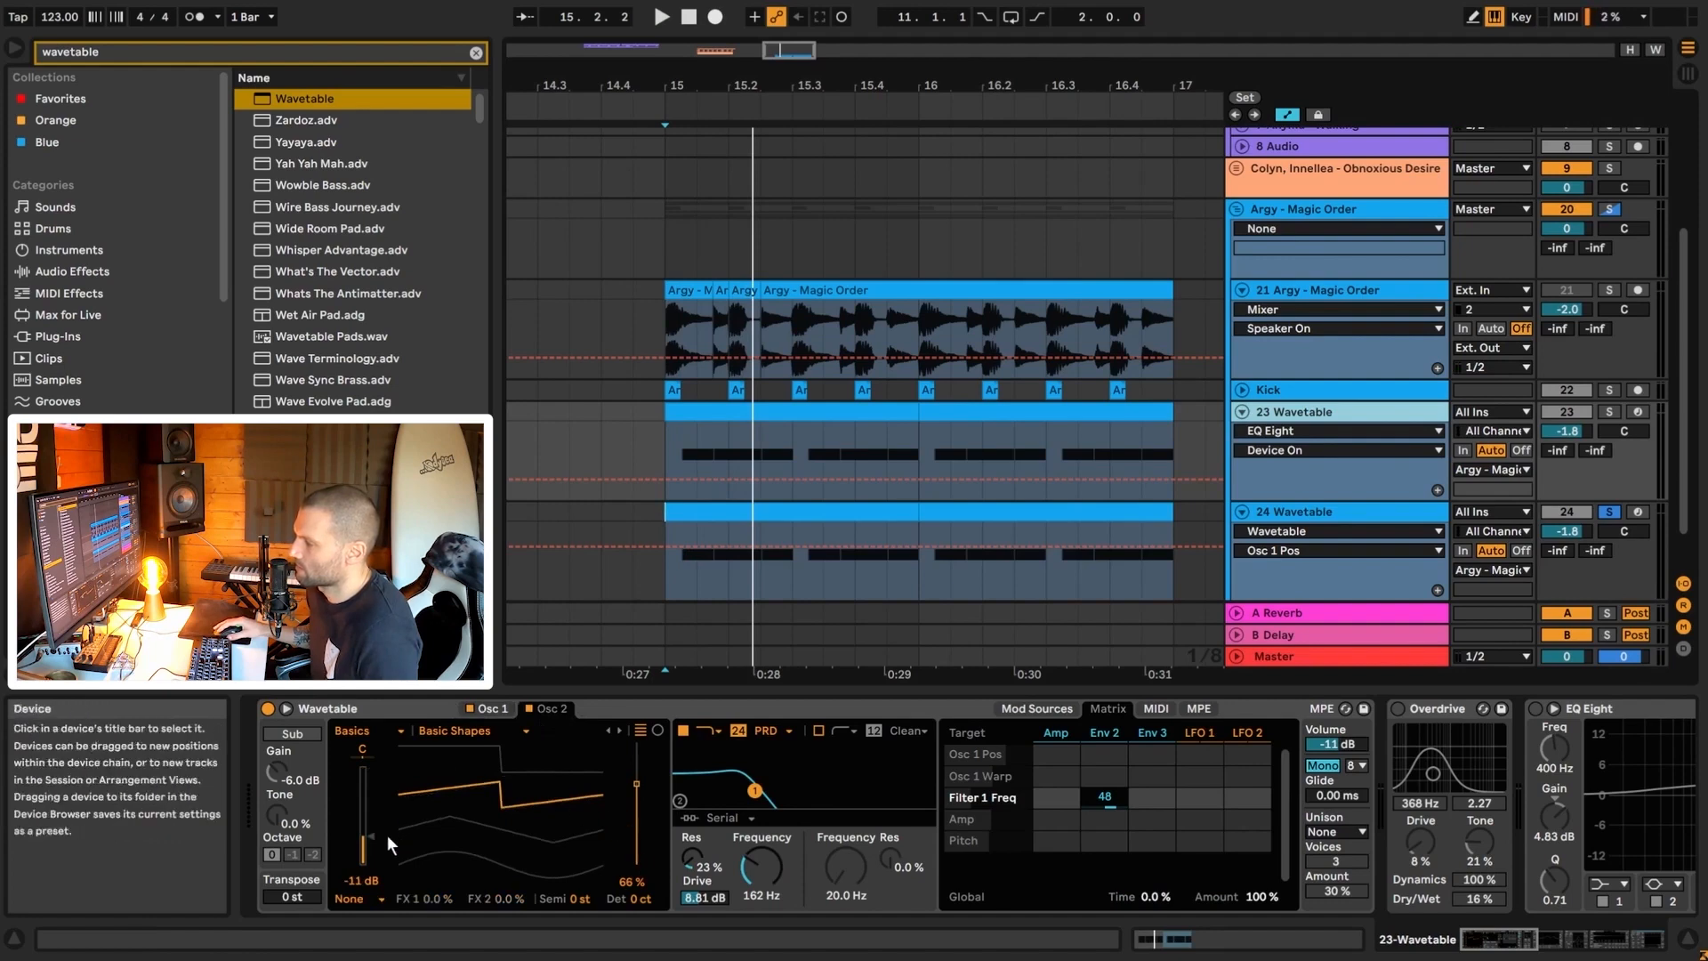
click(488, 709)
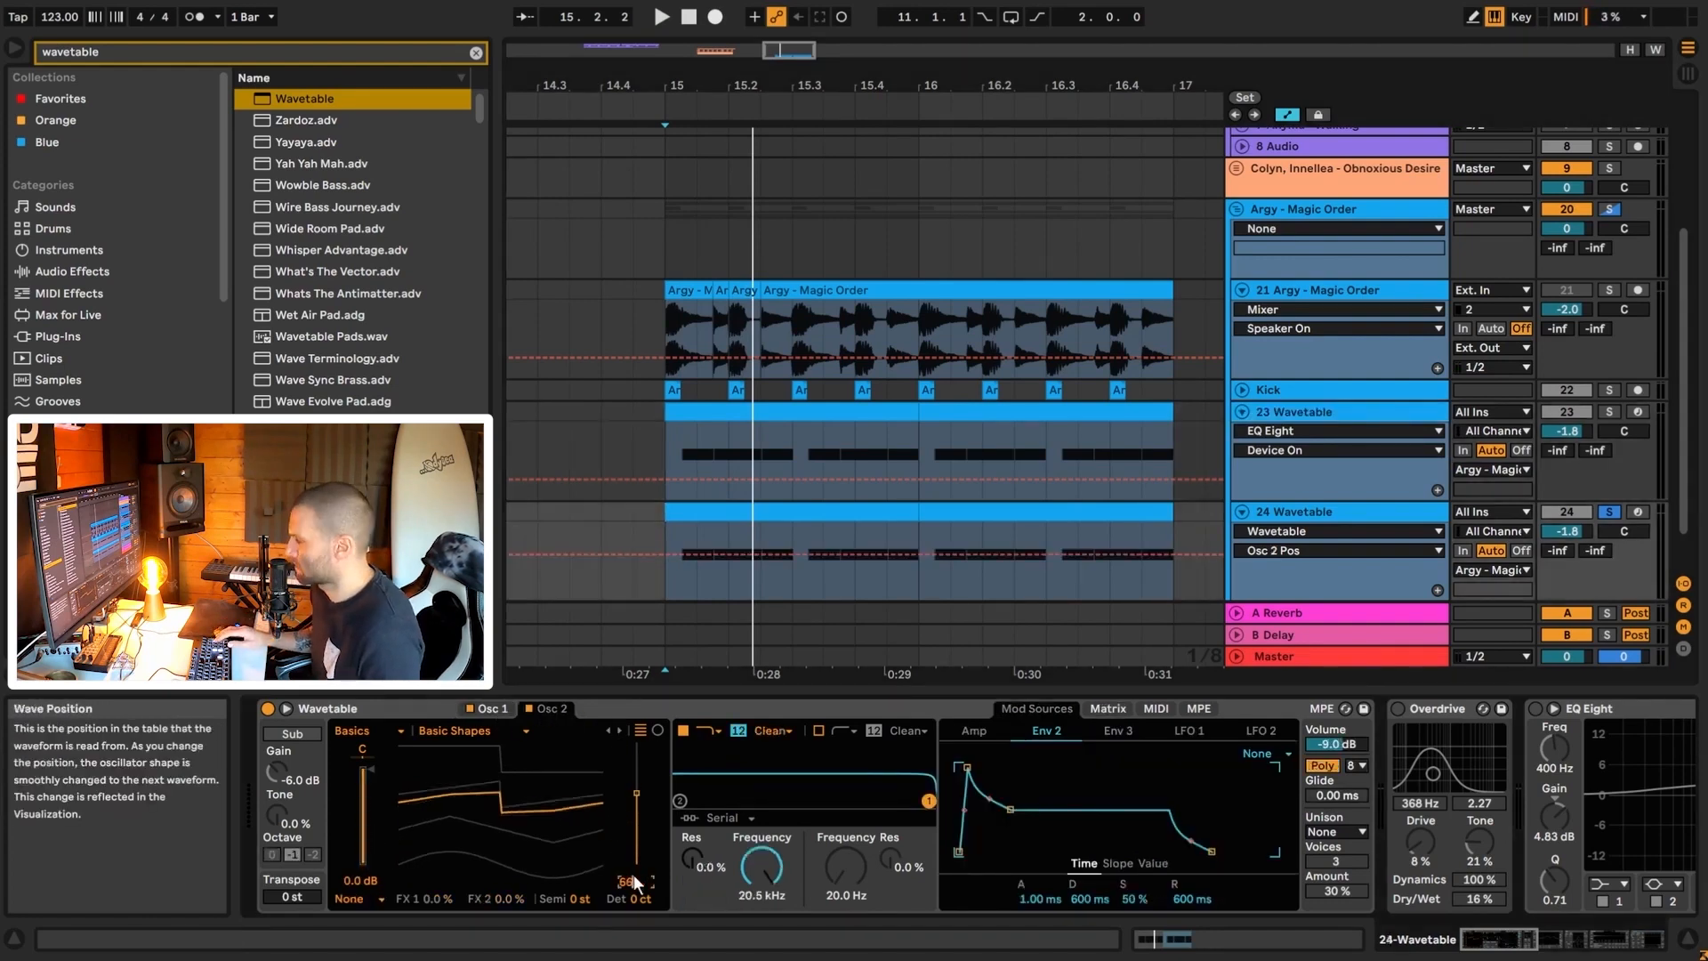
drag(633, 873, 621, 863)
drag(367, 874, 375, 867)
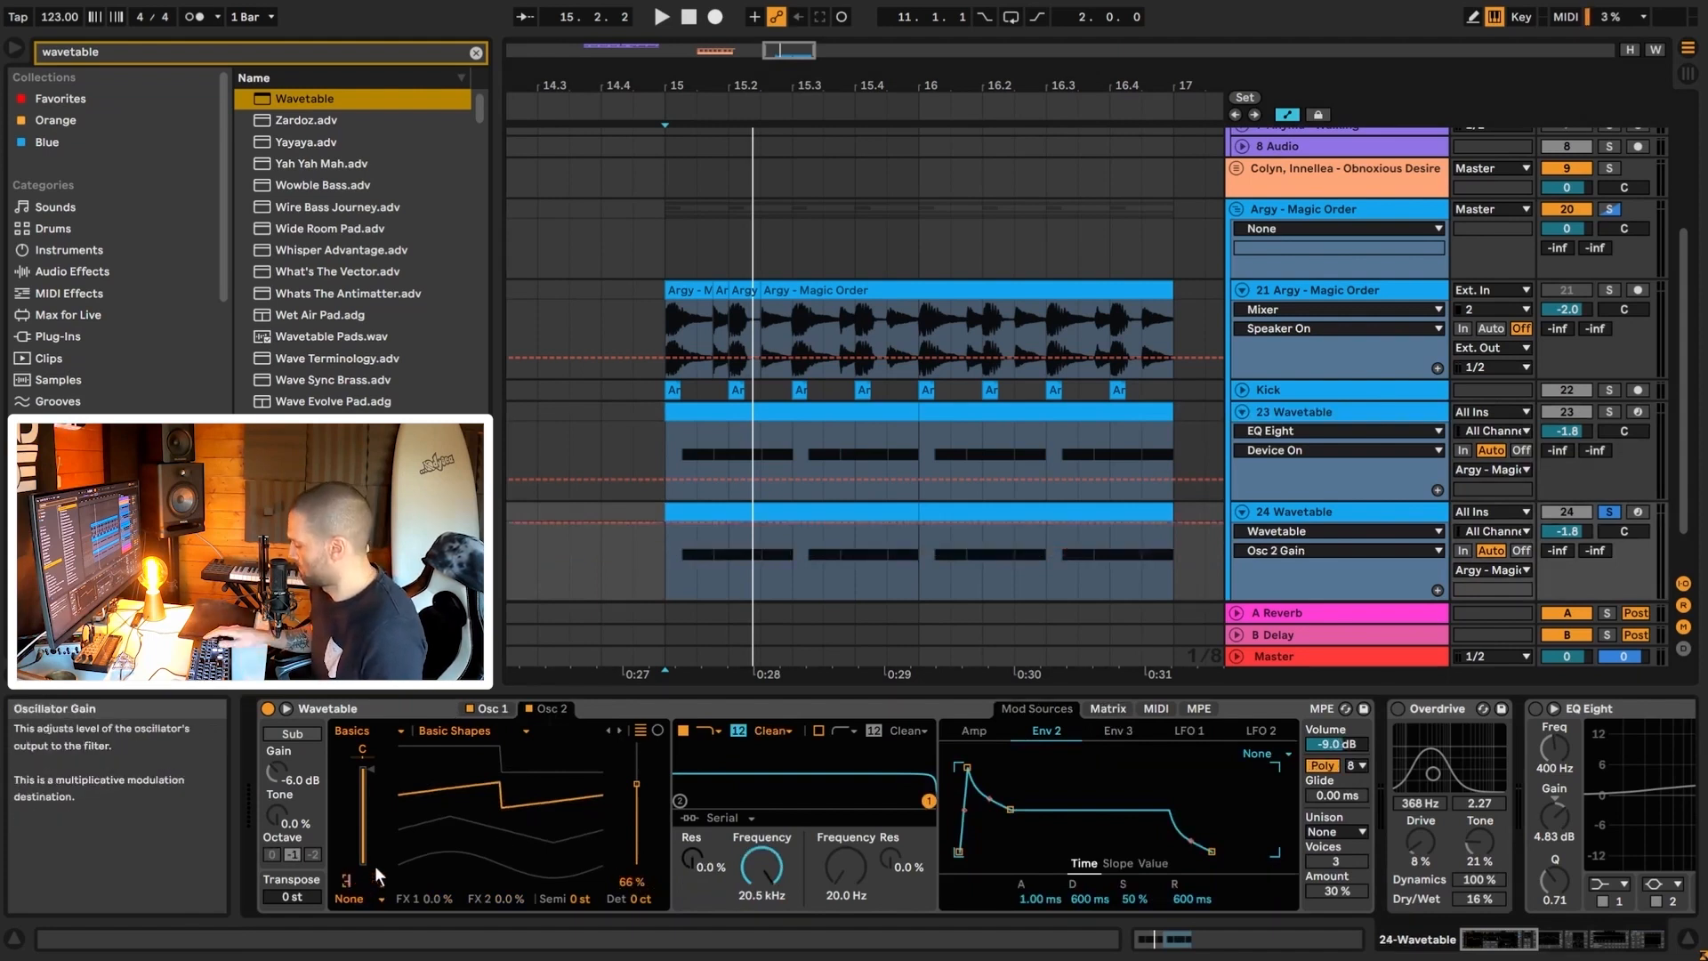
key(space)
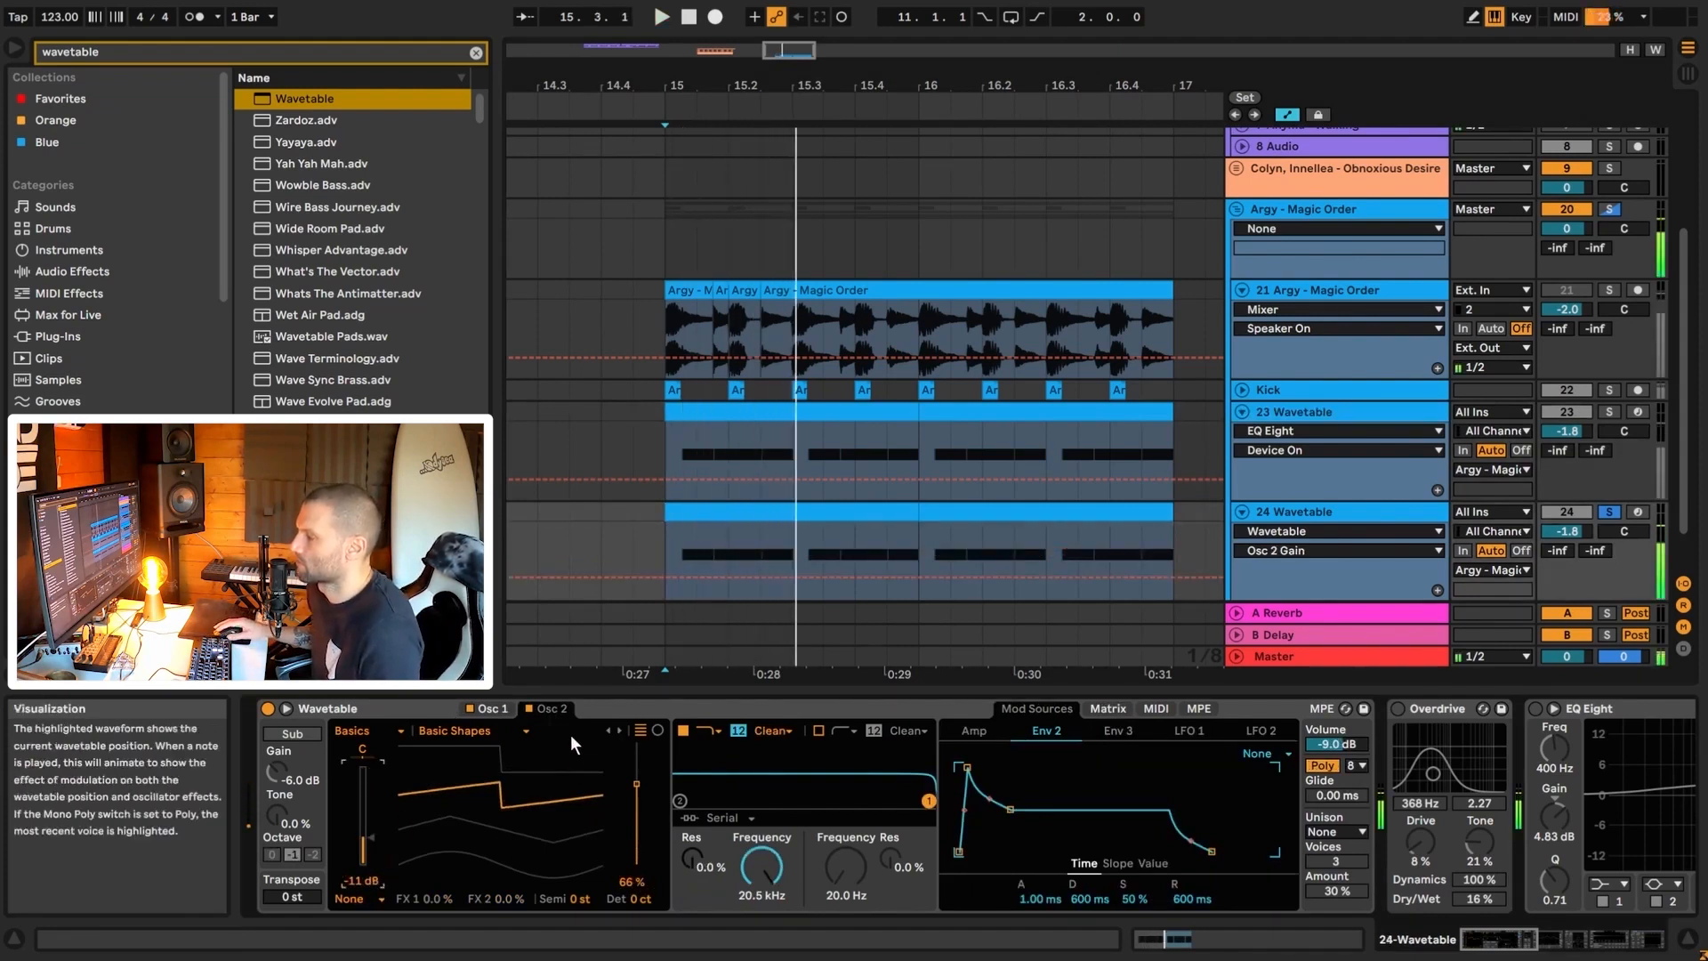
- Compare track 24's sound with oscillator 2 off and on, check both oscillators' settings, and audition the result
click(530, 708)
click(530, 708)
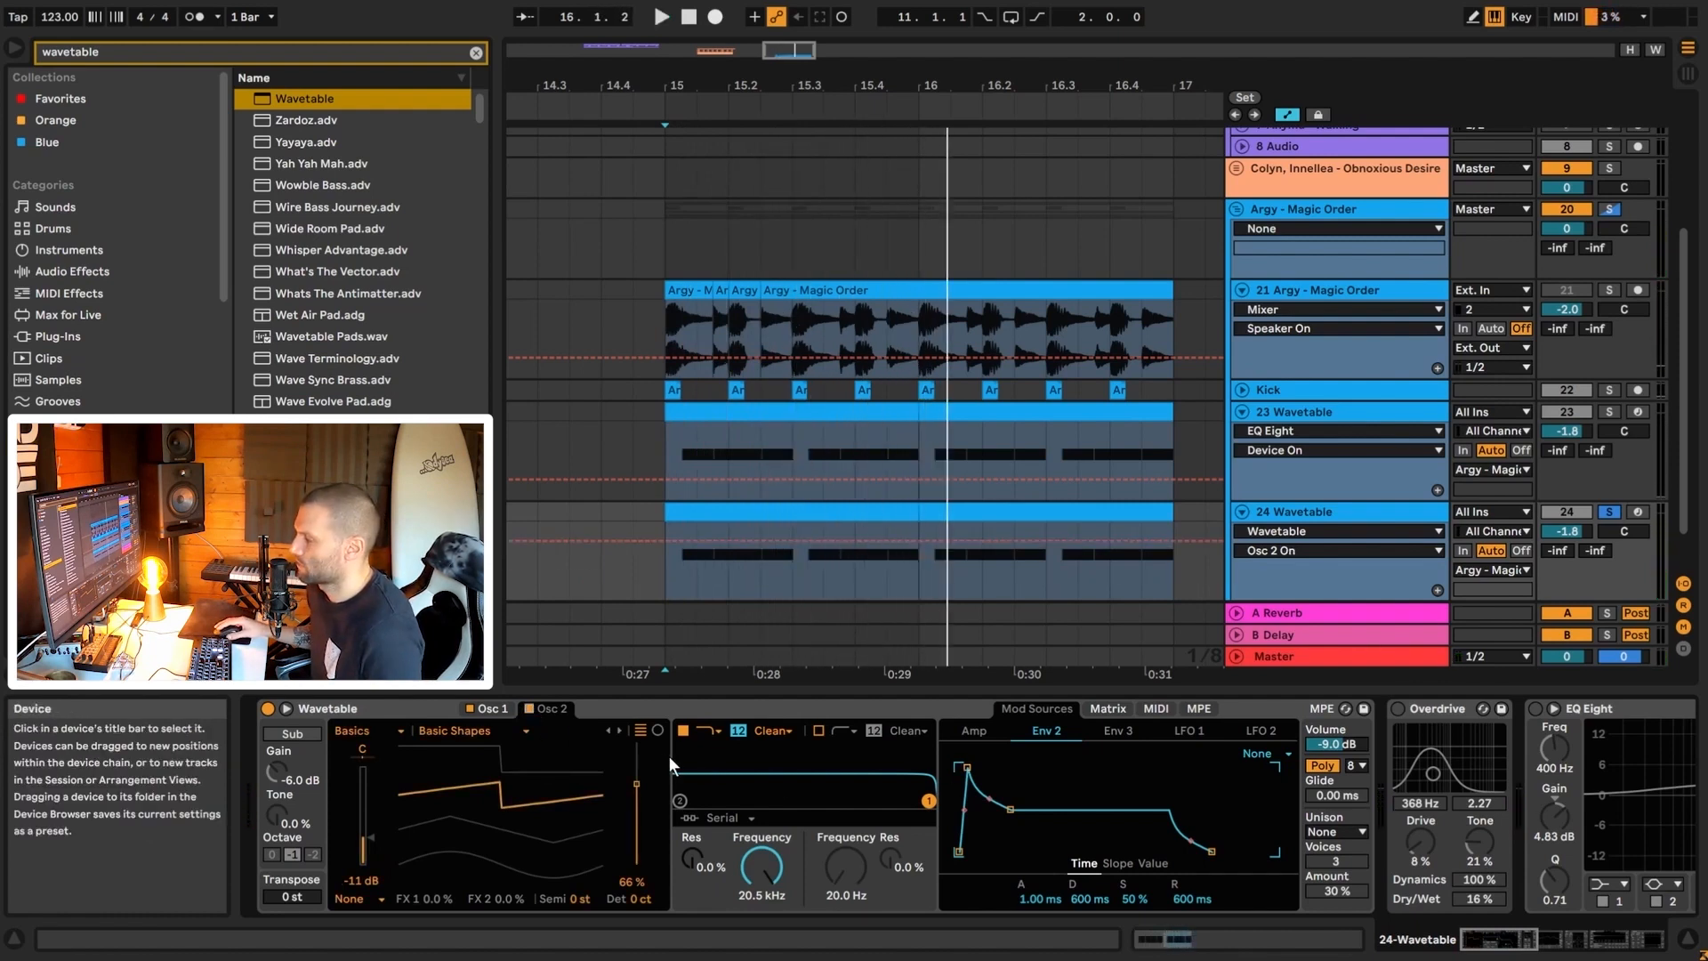
click(493, 711)
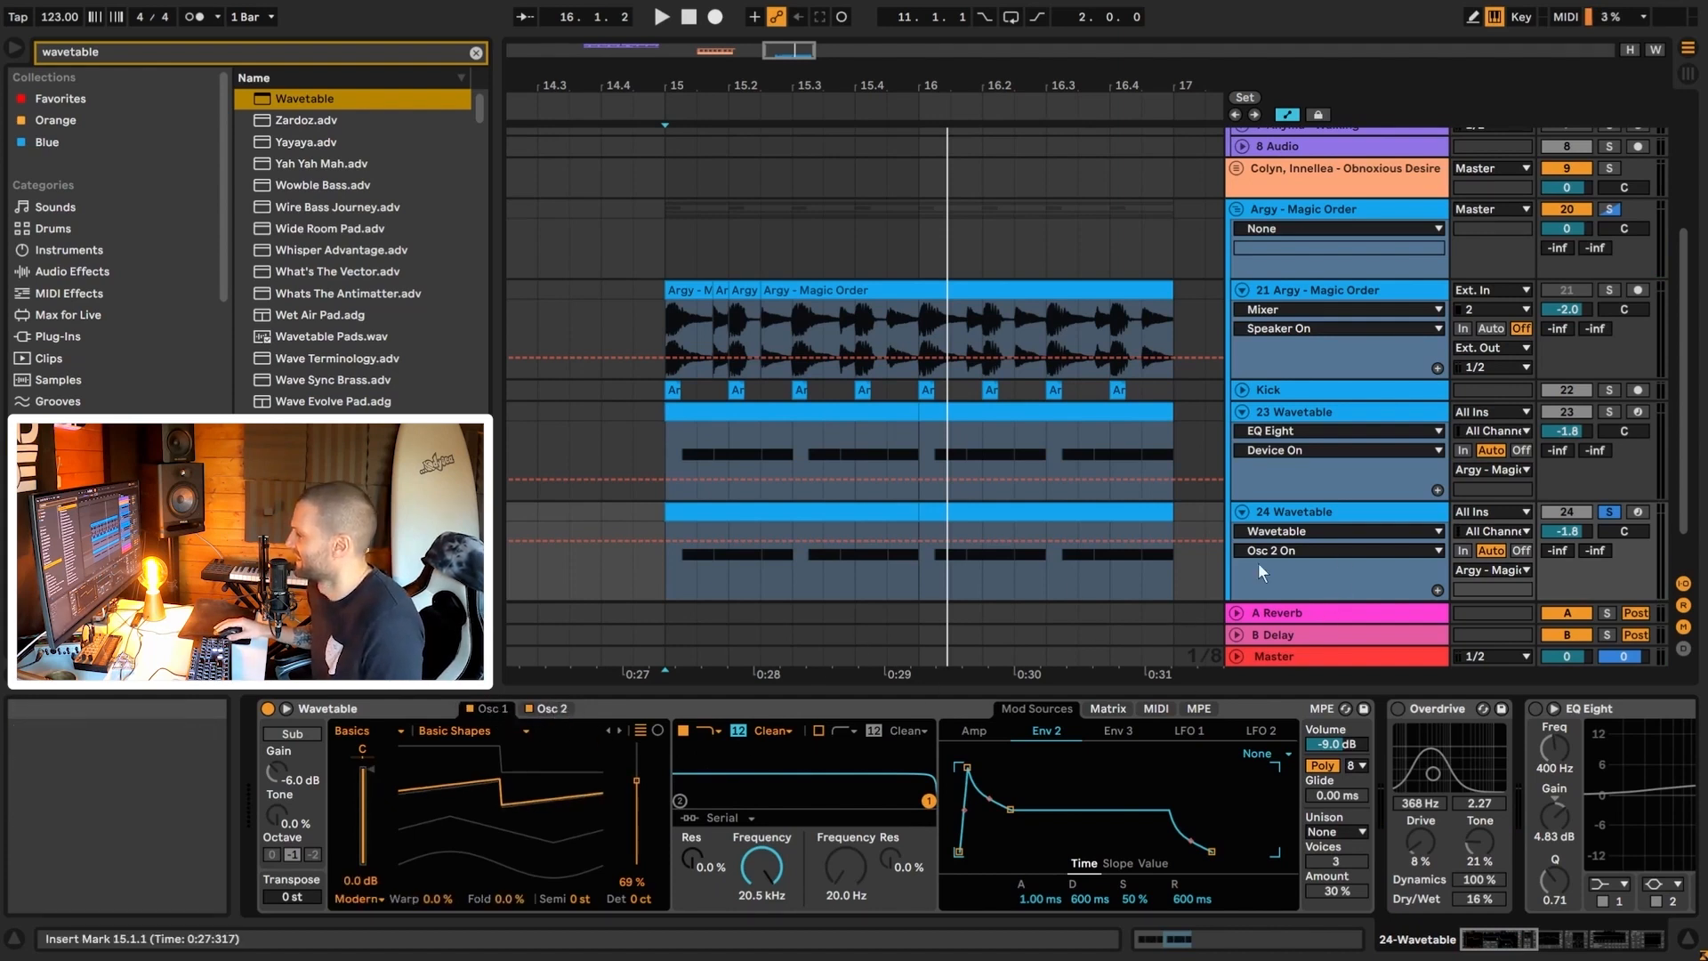
click(554, 710)
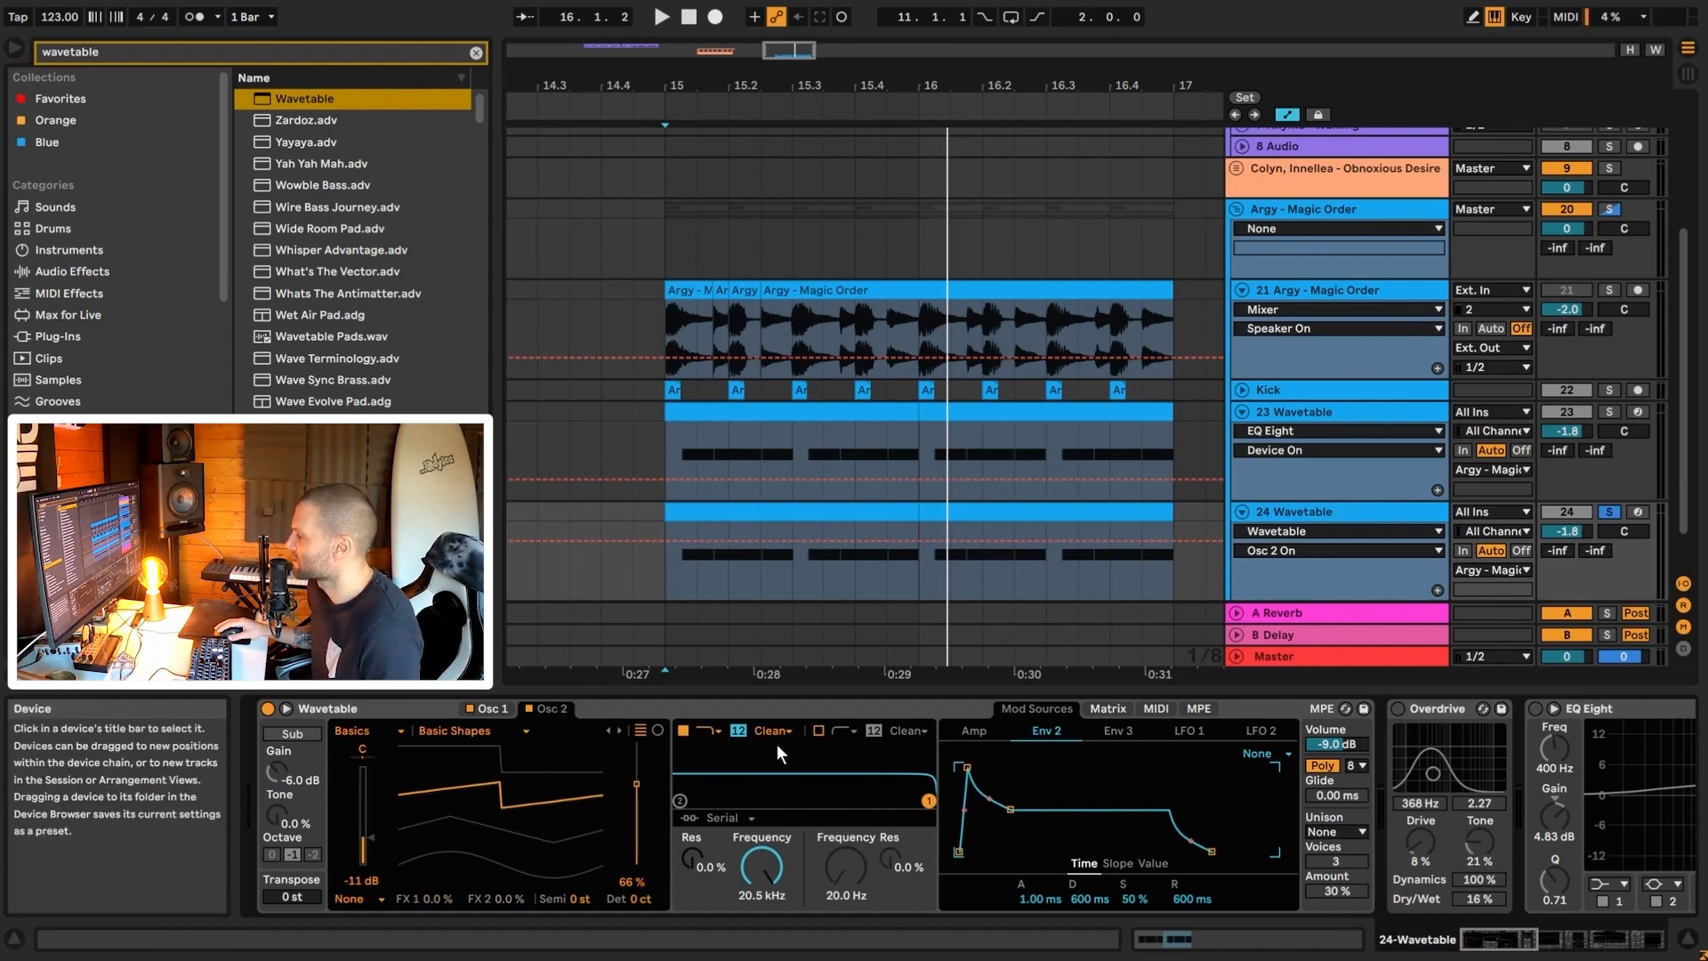
key(space)
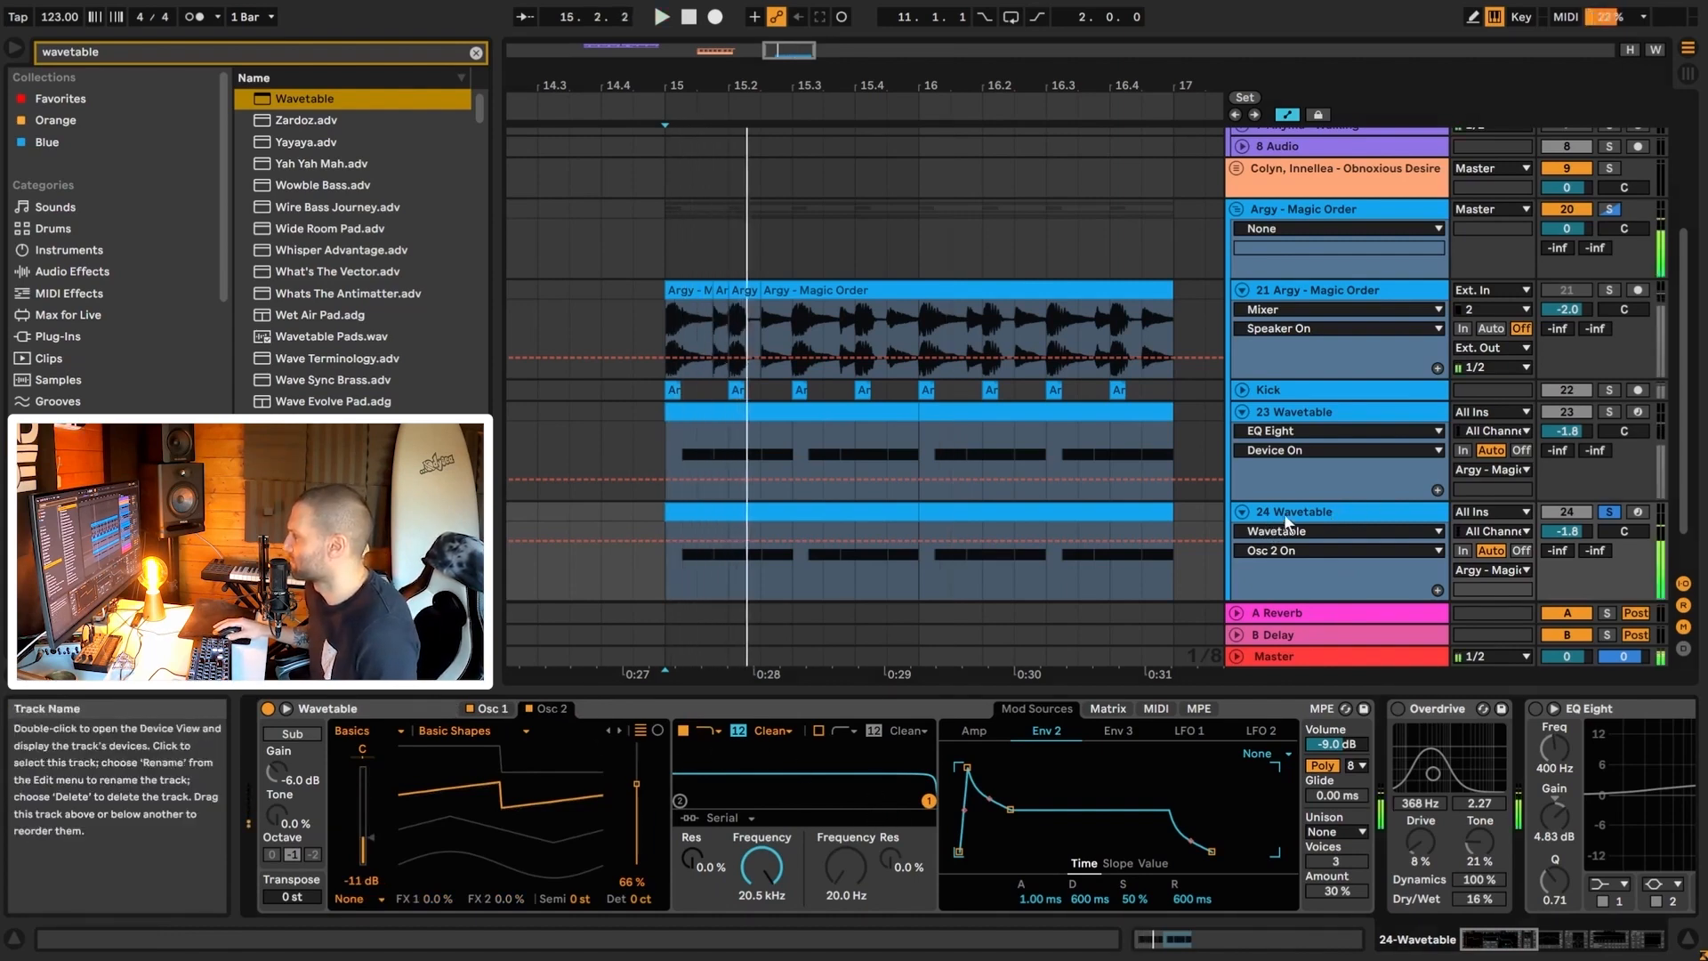
key(space)
- Set filter 1 on track 24 to the PRD circuit with a 24 dB slope and 8.81 dB of drive
click(1279, 413)
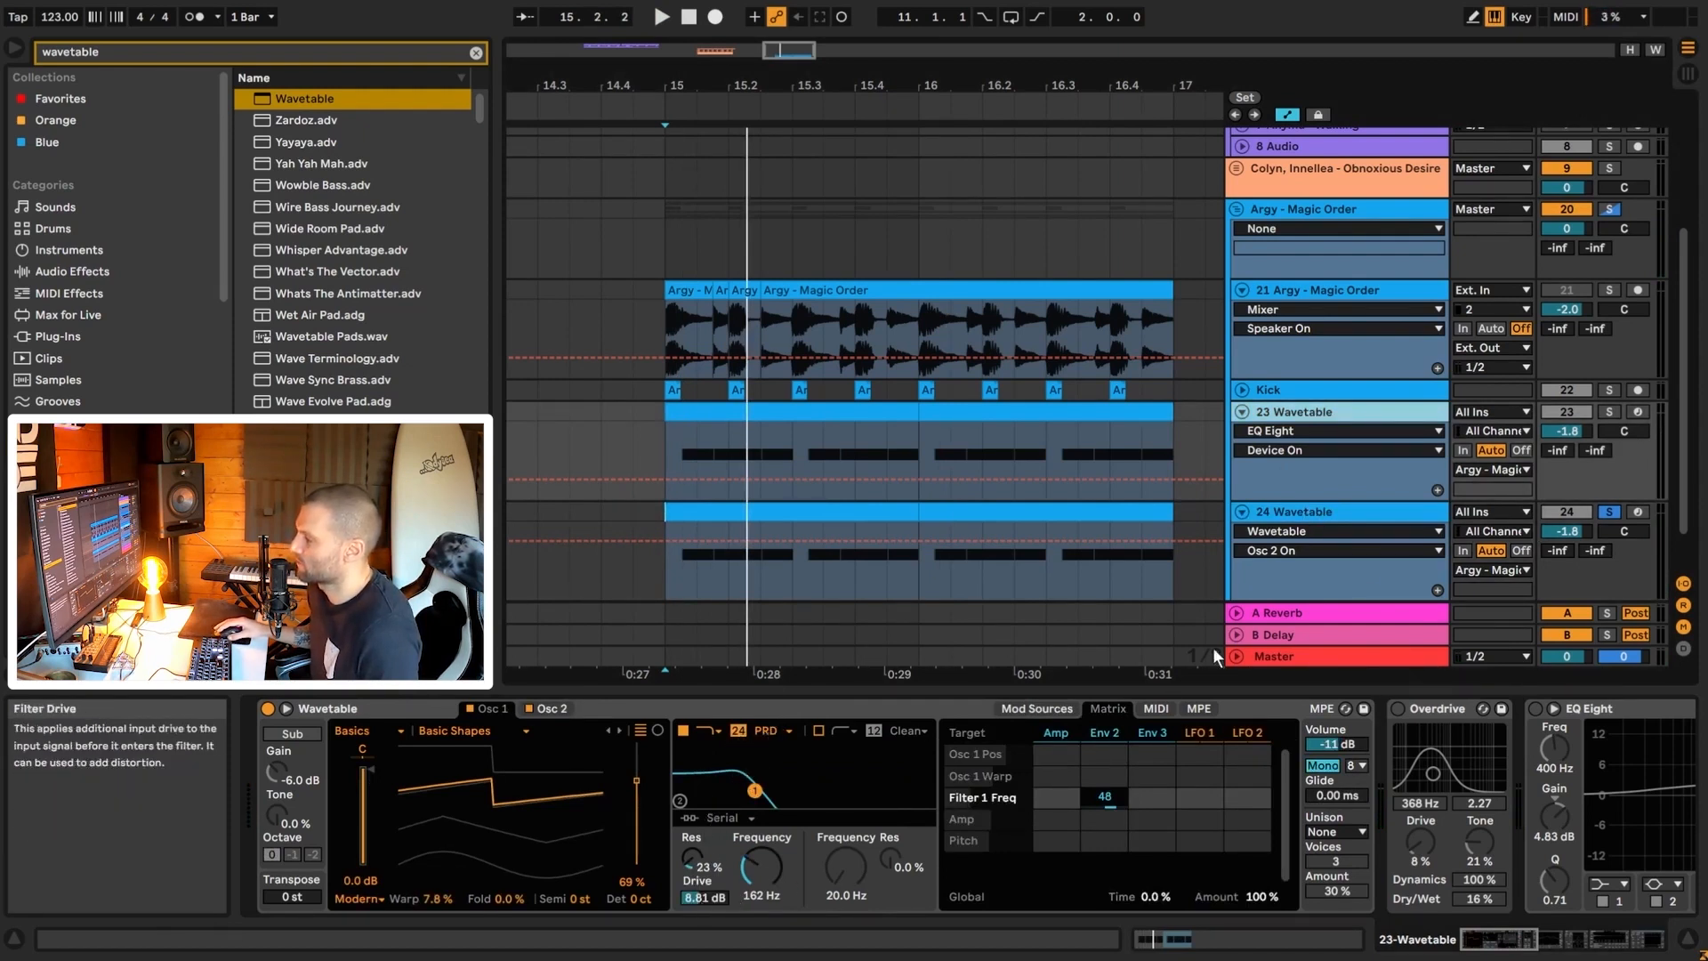
click(1299, 514)
click(771, 731)
click(770, 815)
text(8.81)
key(Return)
key(space)
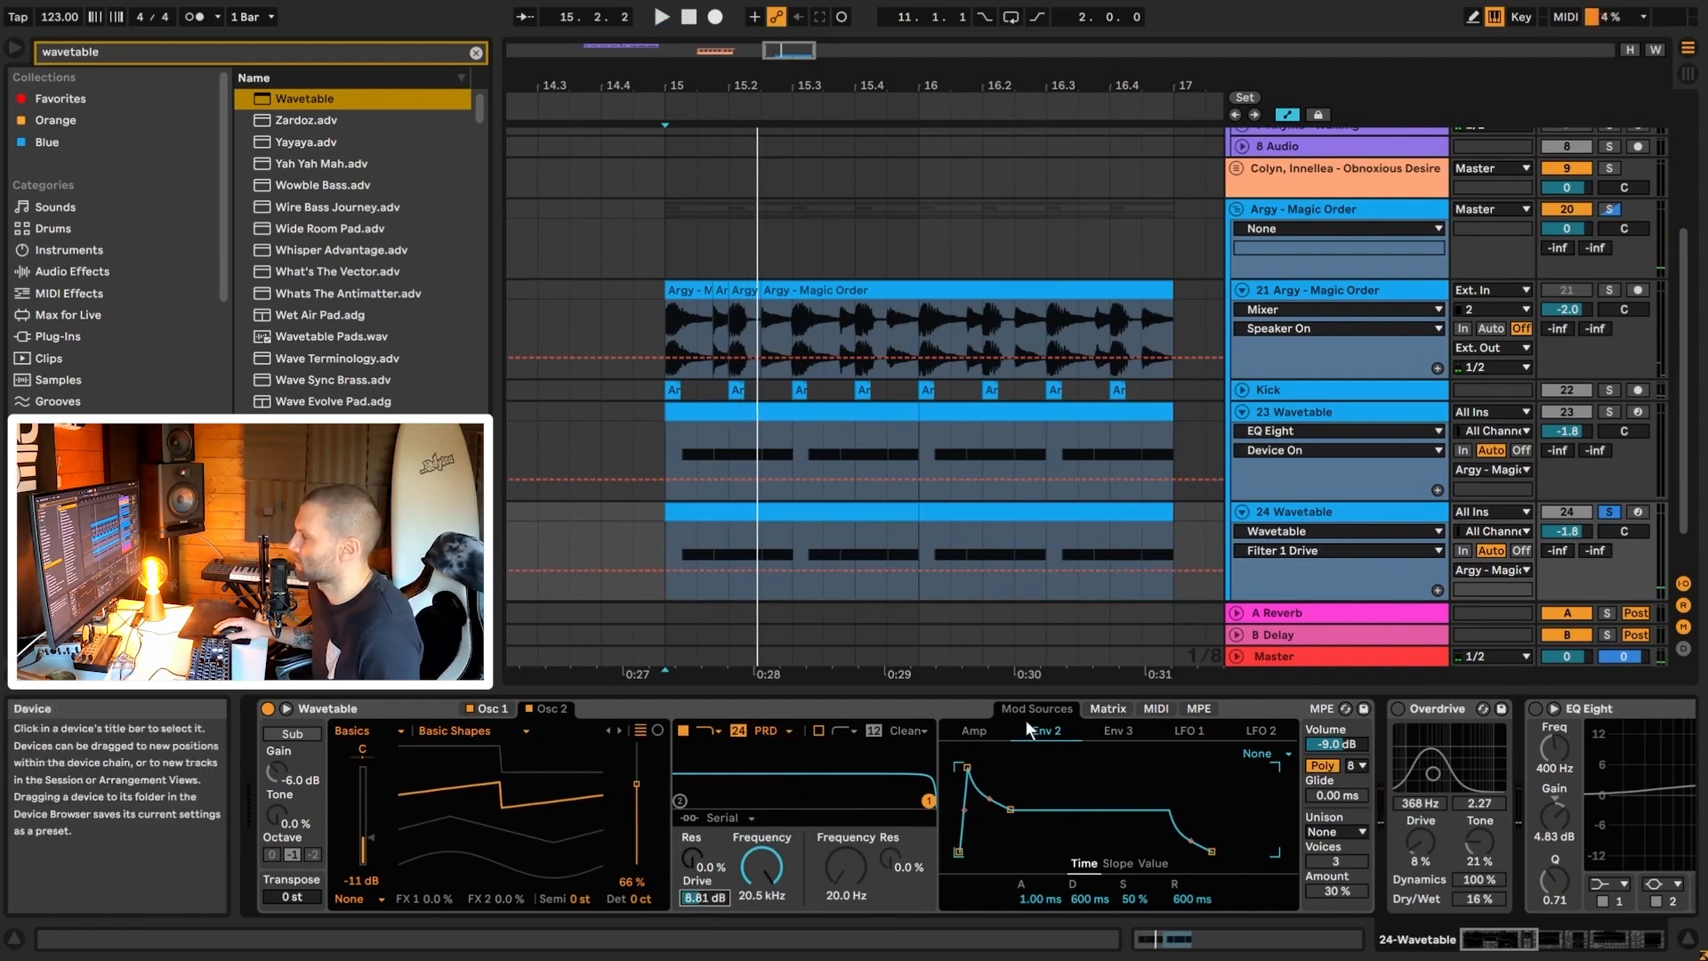
- Set filter 1's frequency to 162 Hz and resonance to 23% on track 24, and audition it
click(1286, 489)
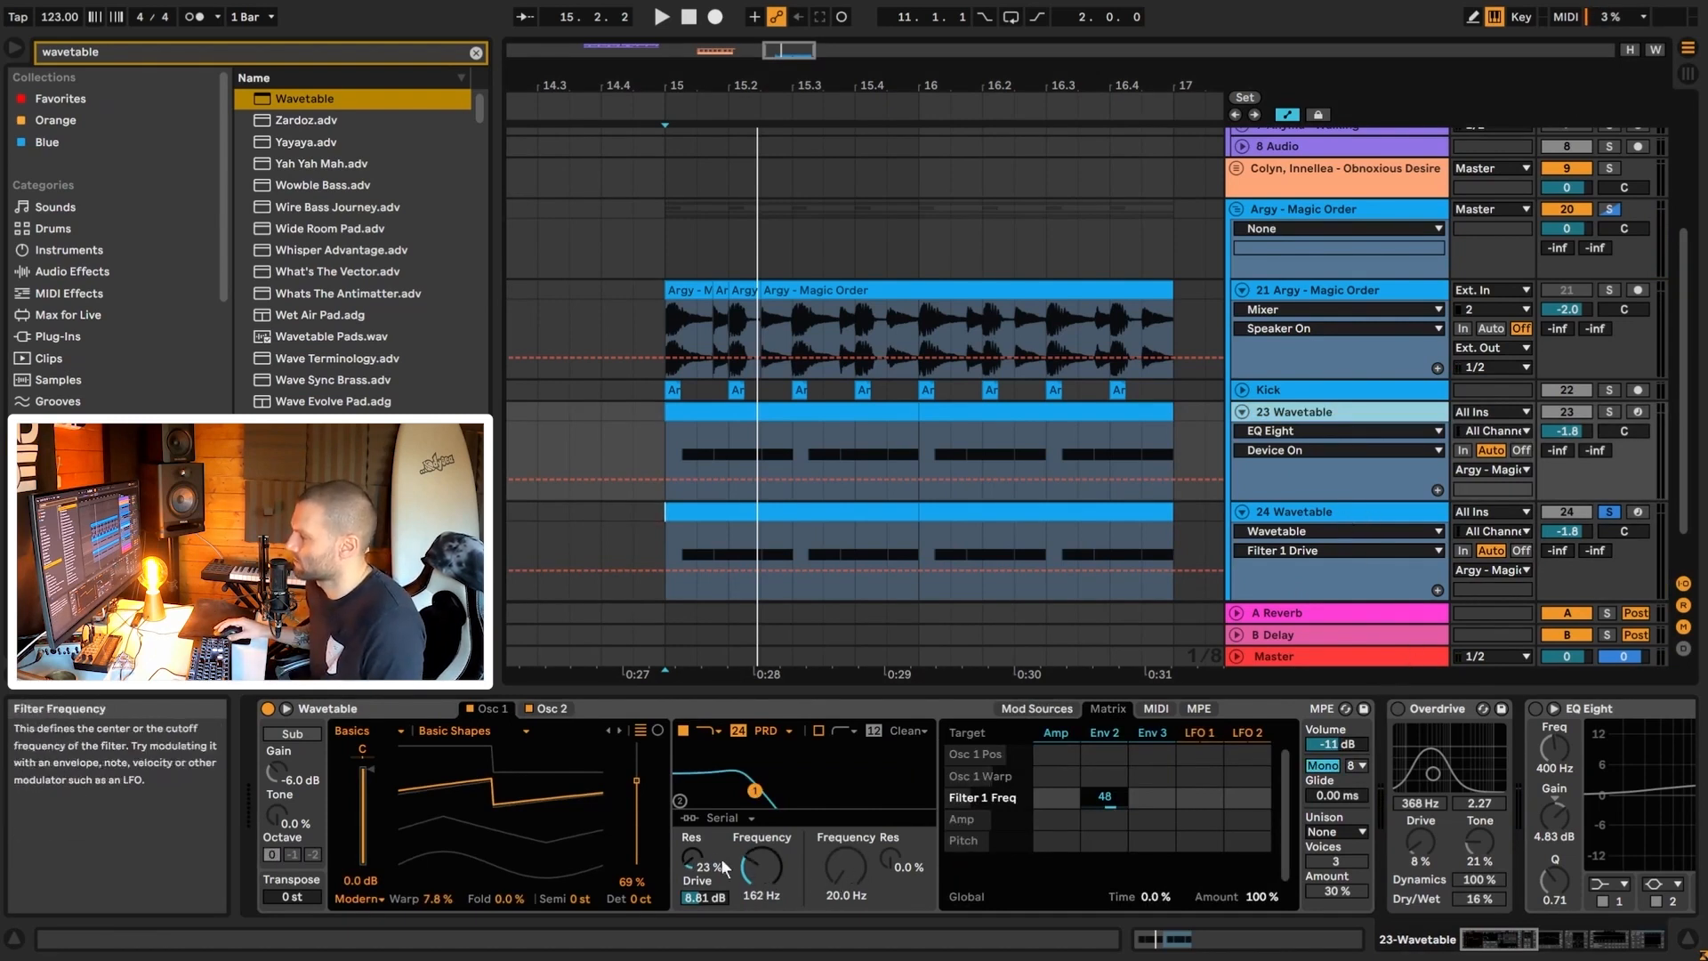
click(1315, 514)
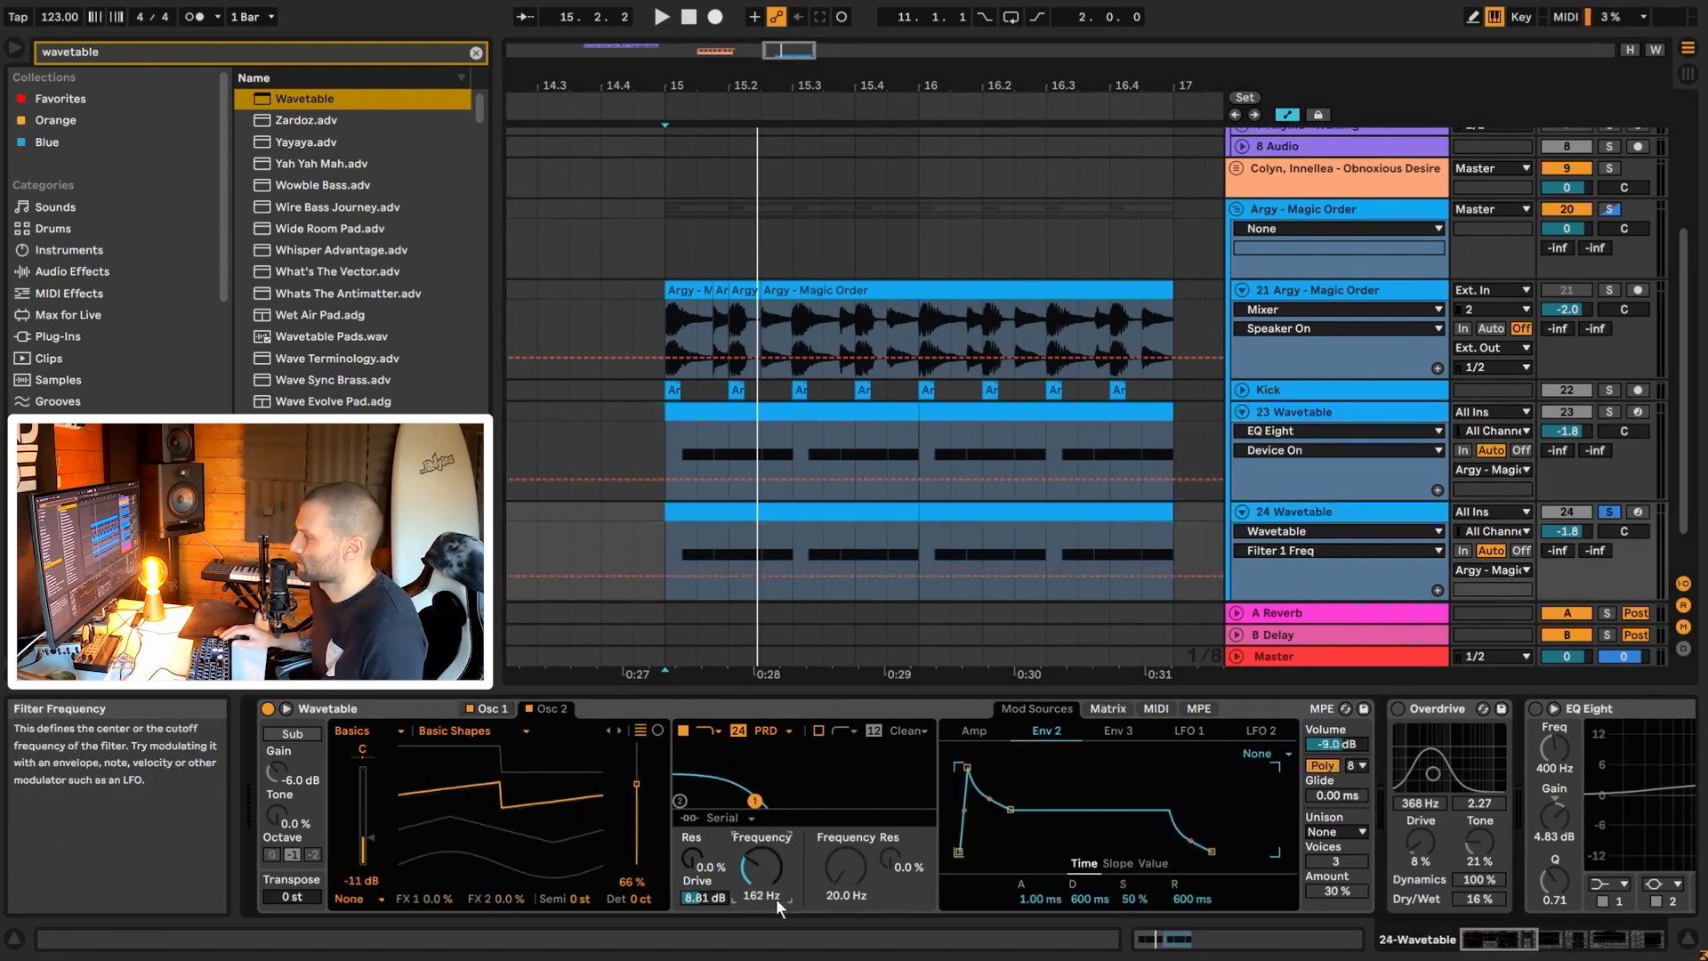
click(687, 854)
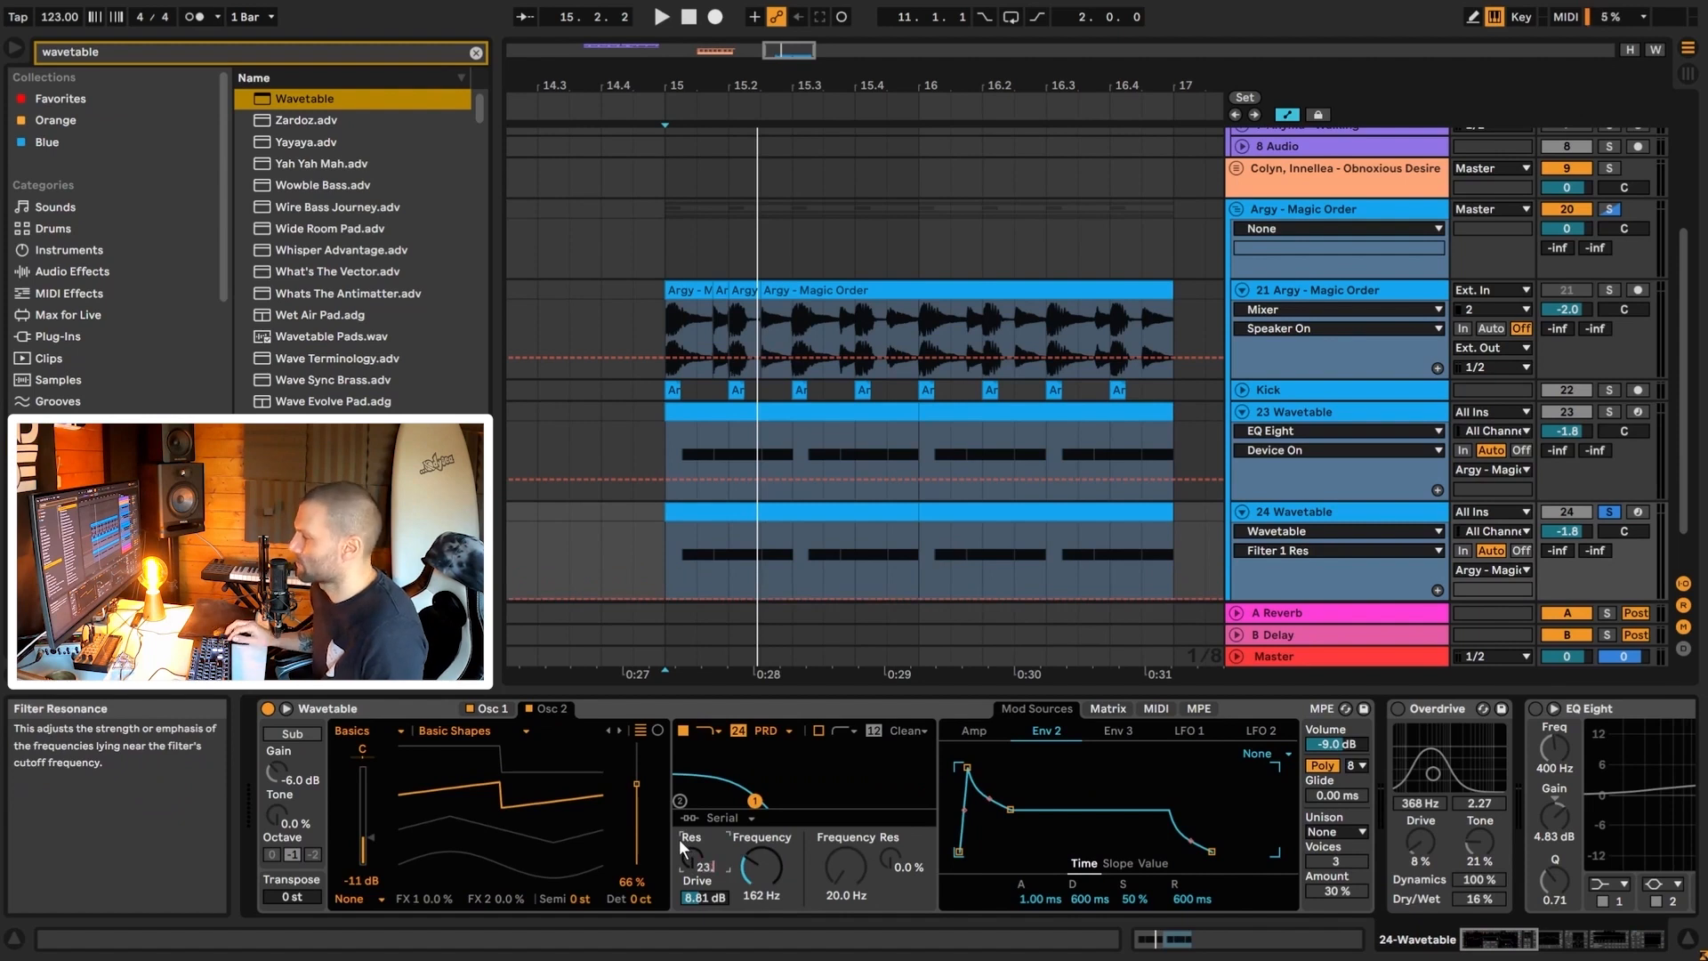
key(space)
key(space)
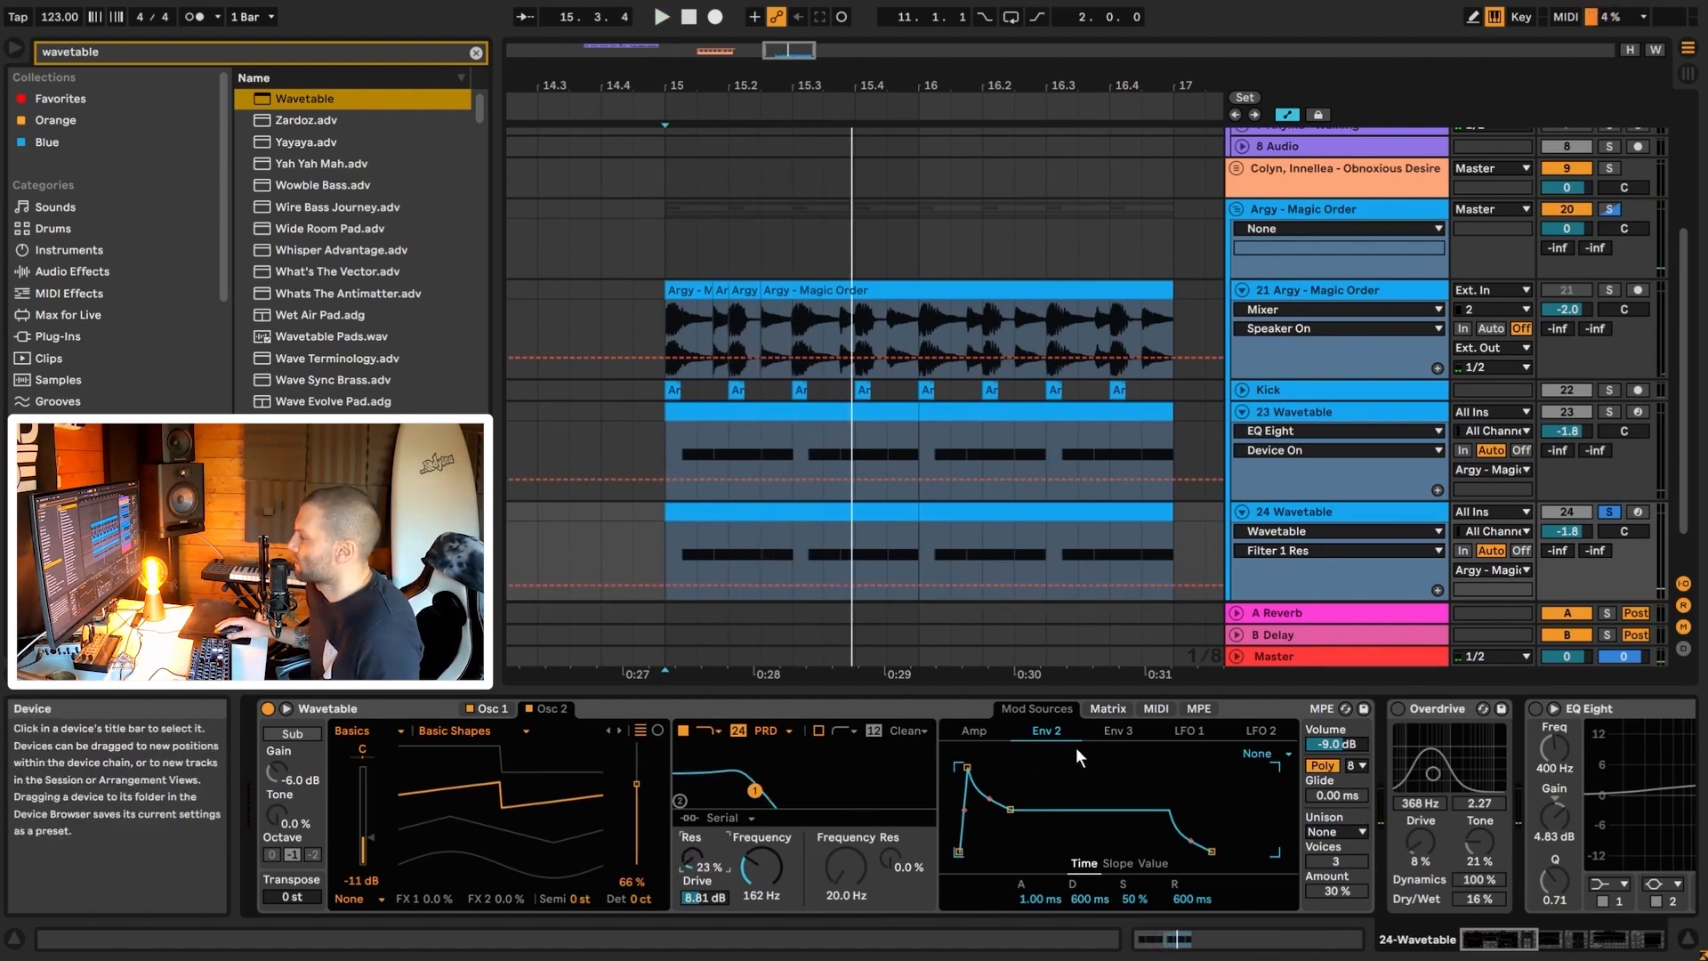
- Match envelope 2 on track 24 to track 23 with a decay of 150 ms and a sustain of 23%
click(1331, 411)
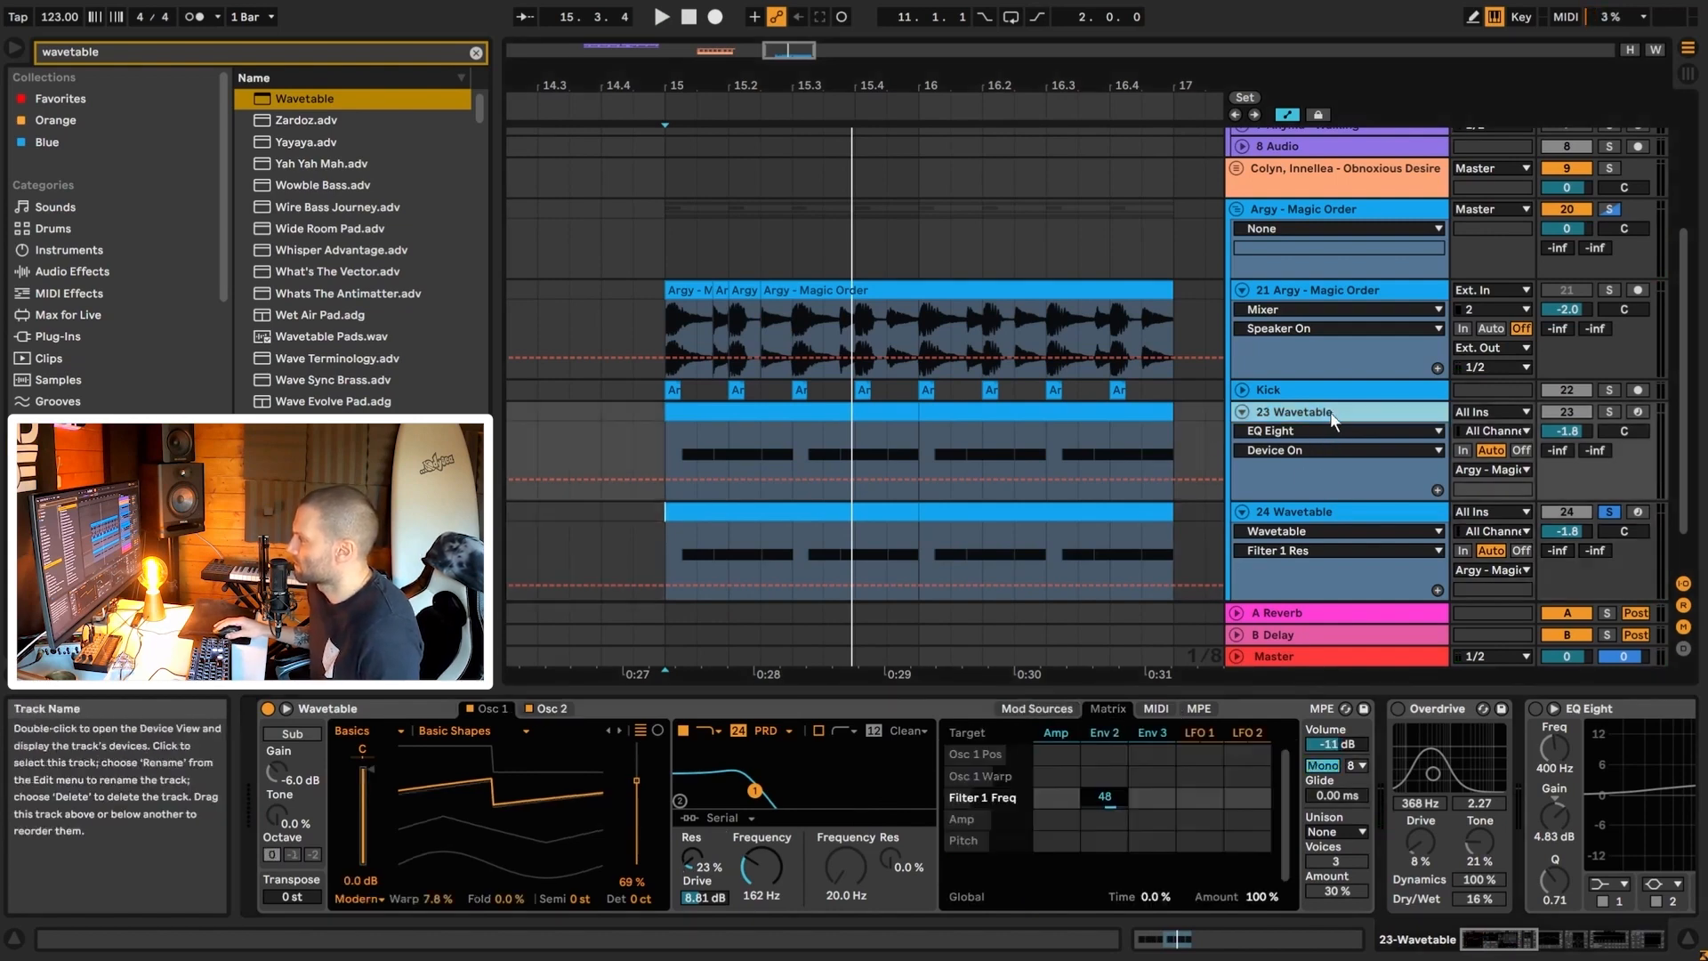
click(1103, 730)
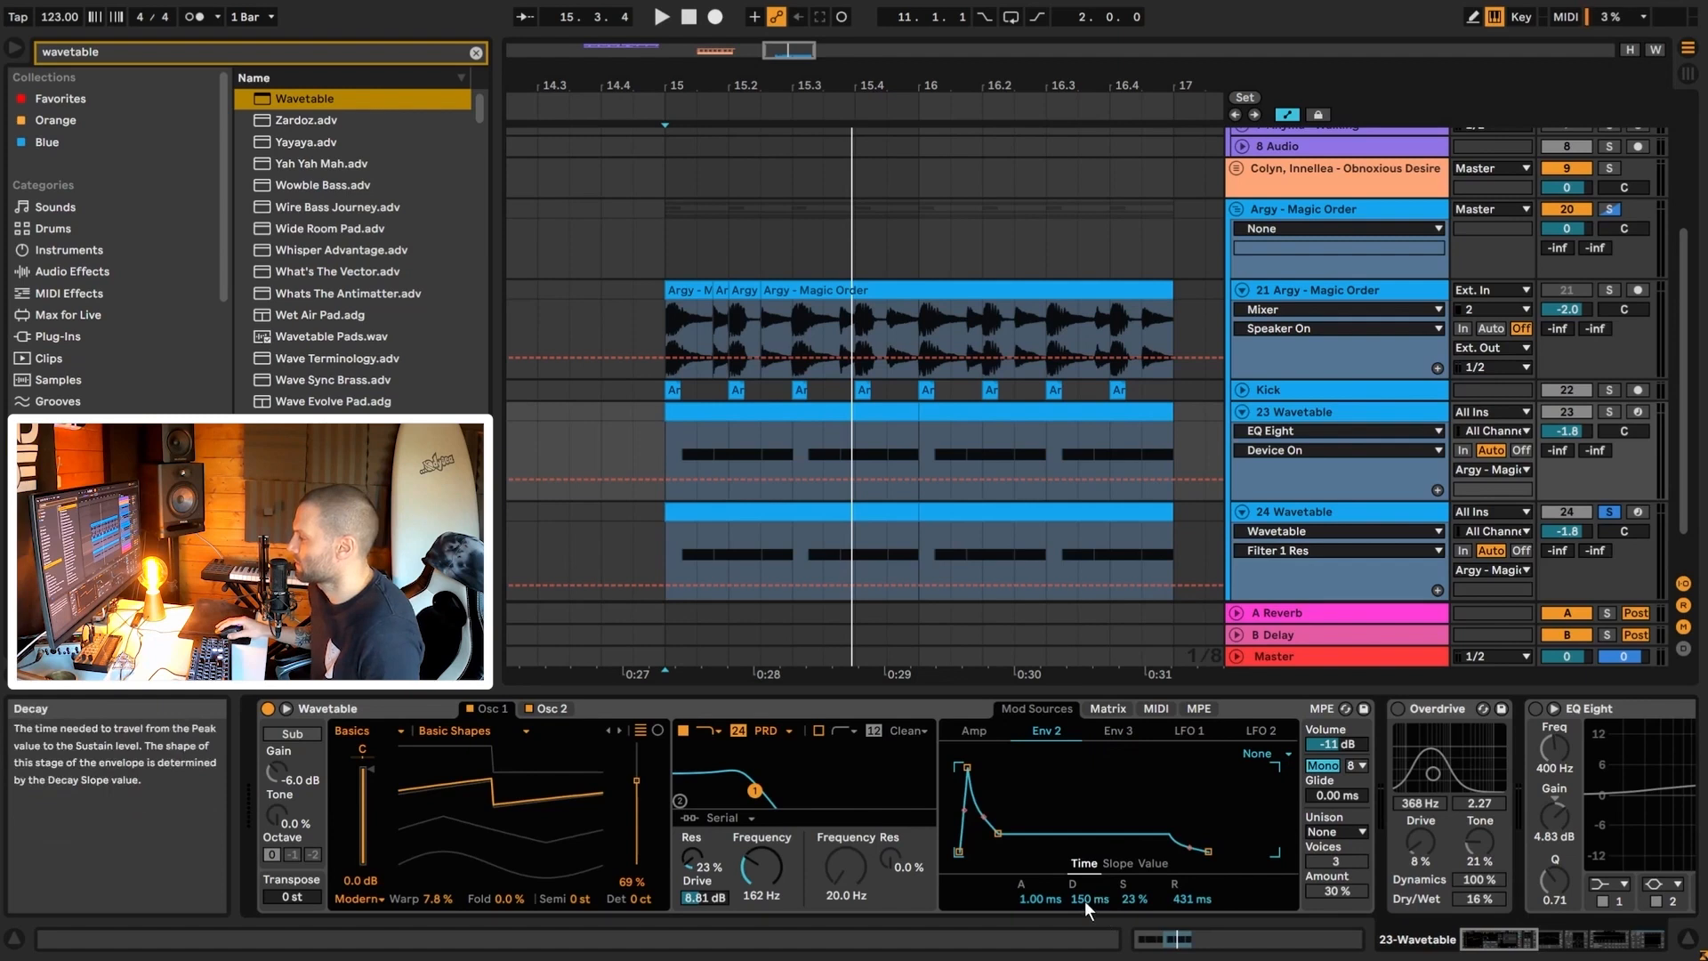
click(1315, 511)
- Assign envelope 2 to modulate filter 1's frequency by 48 on track 24, audition it, and return to track 23 for comparison
click(1305, 411)
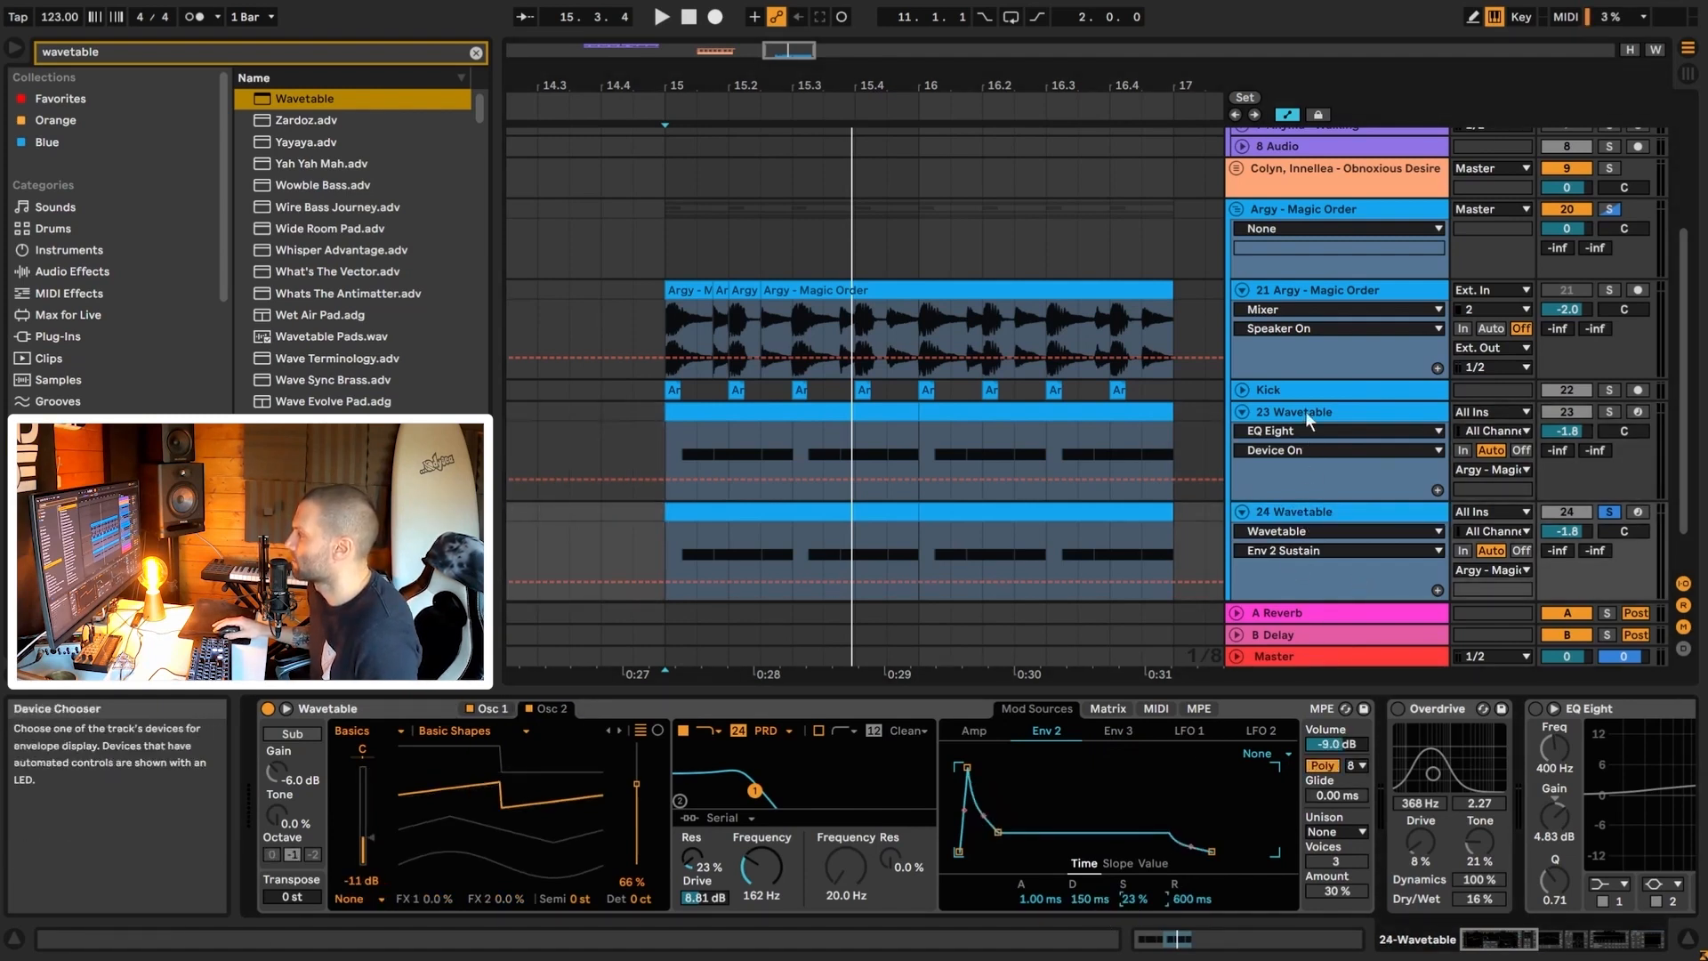
click(1103, 708)
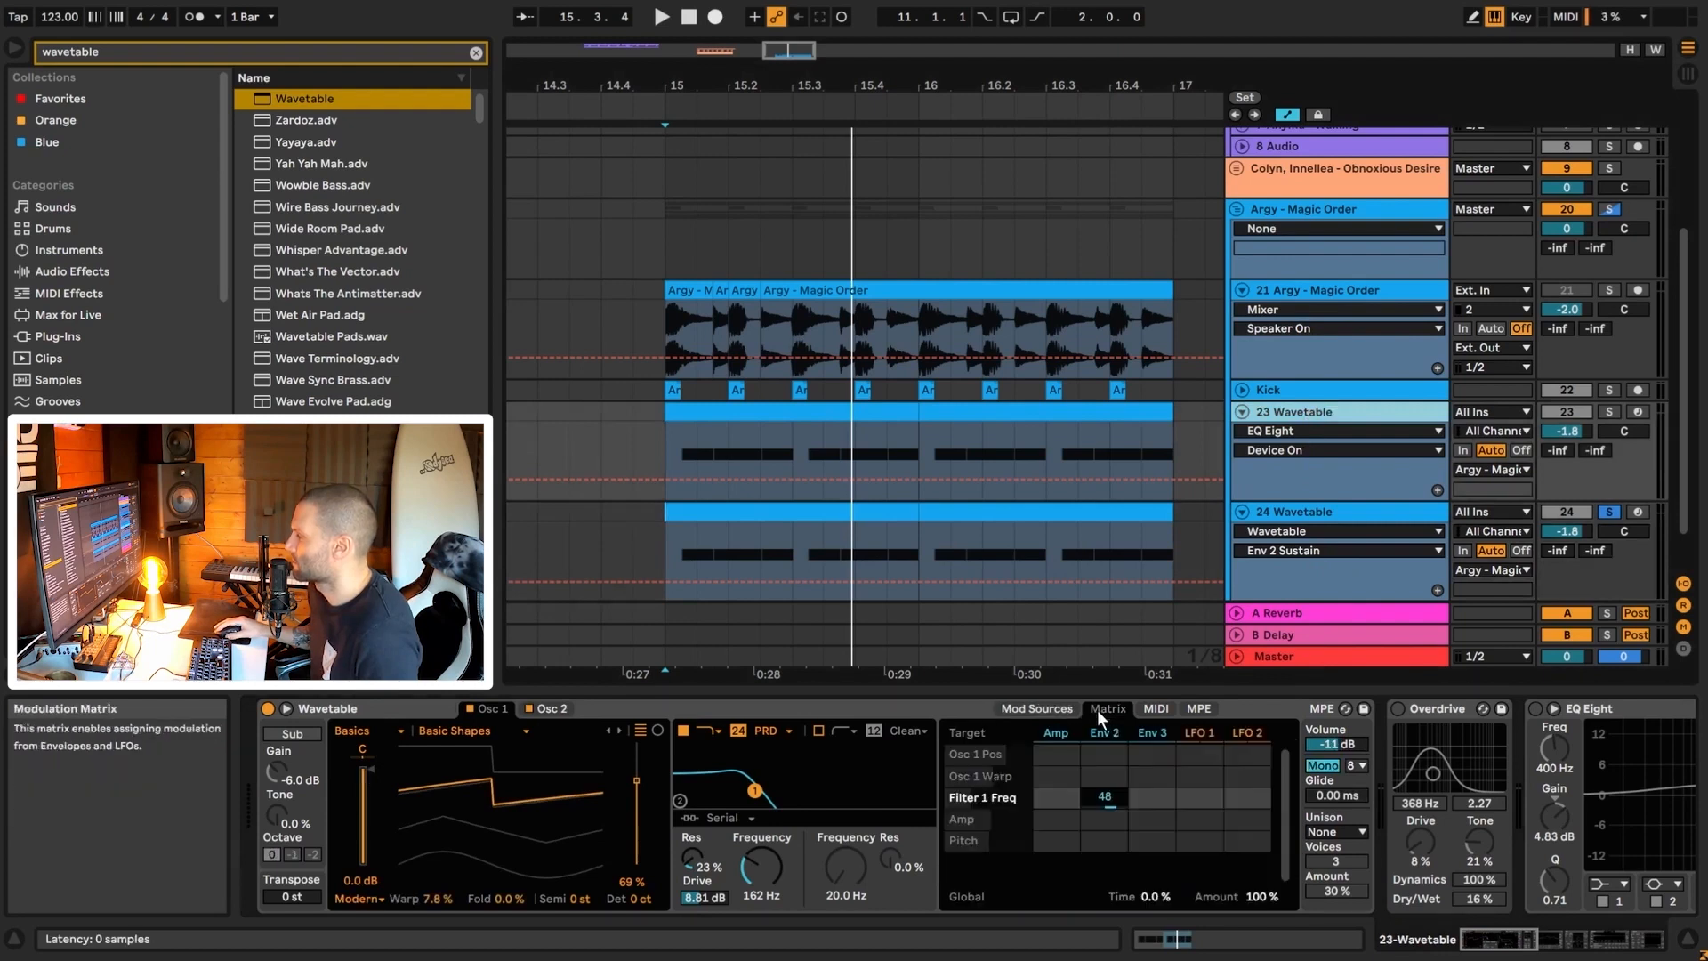
click(1307, 512)
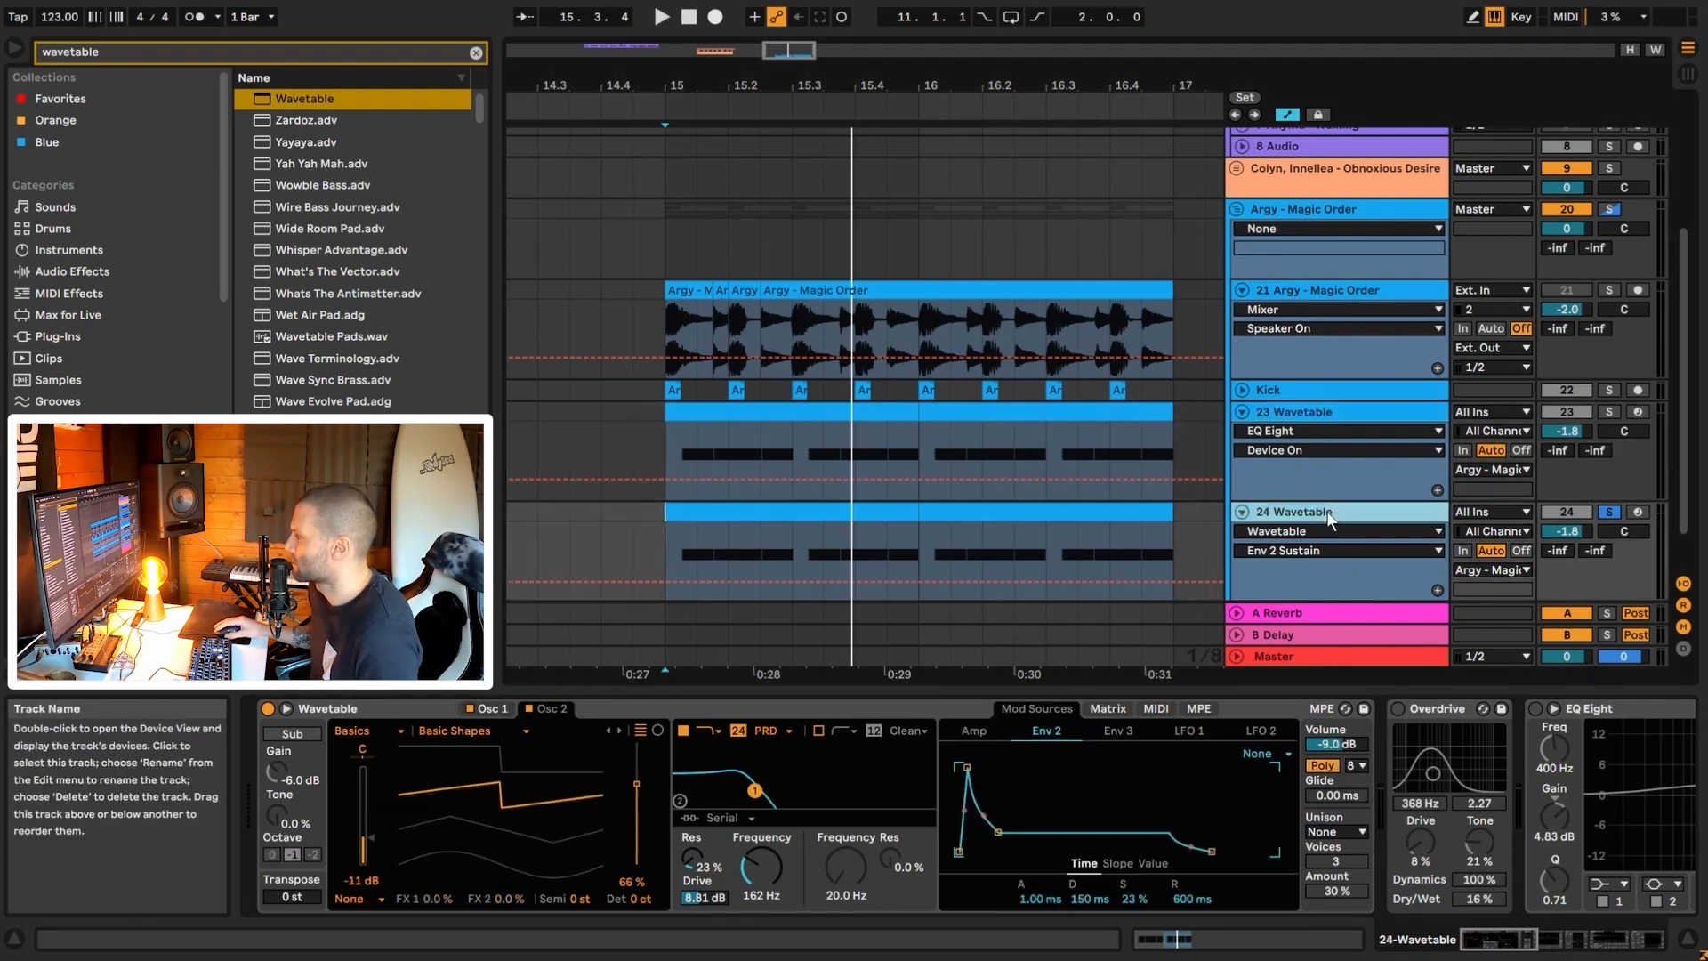
click(1110, 709)
click(761, 867)
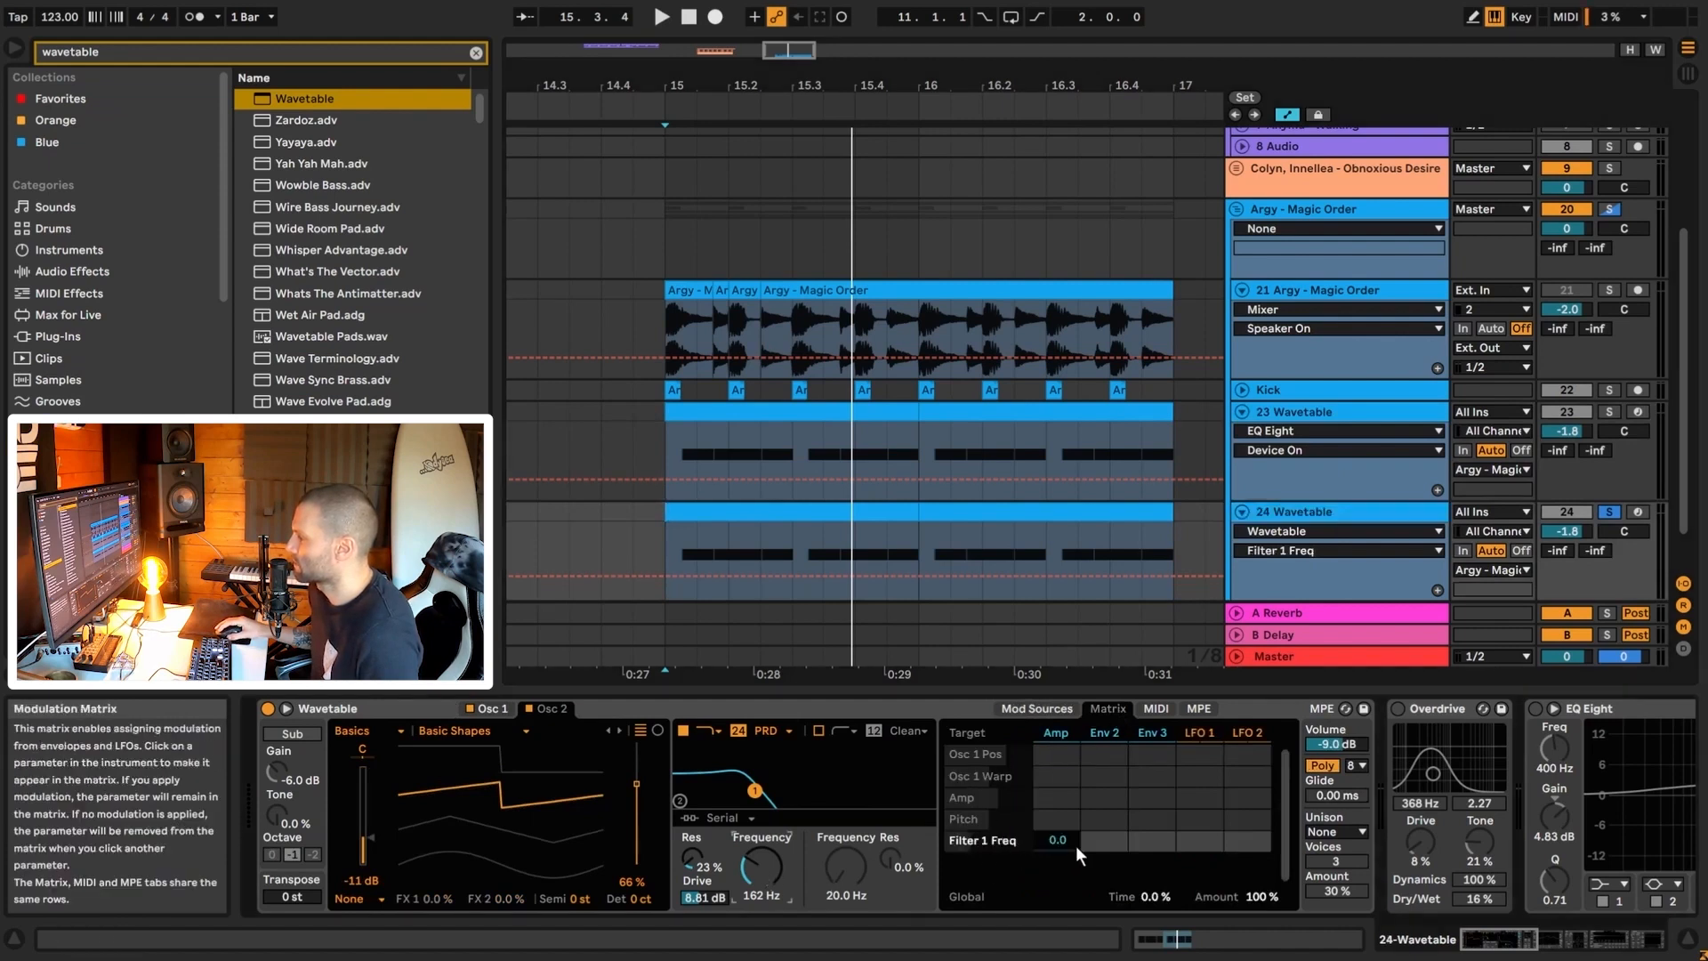
drag(1108, 841, 1108, 796)
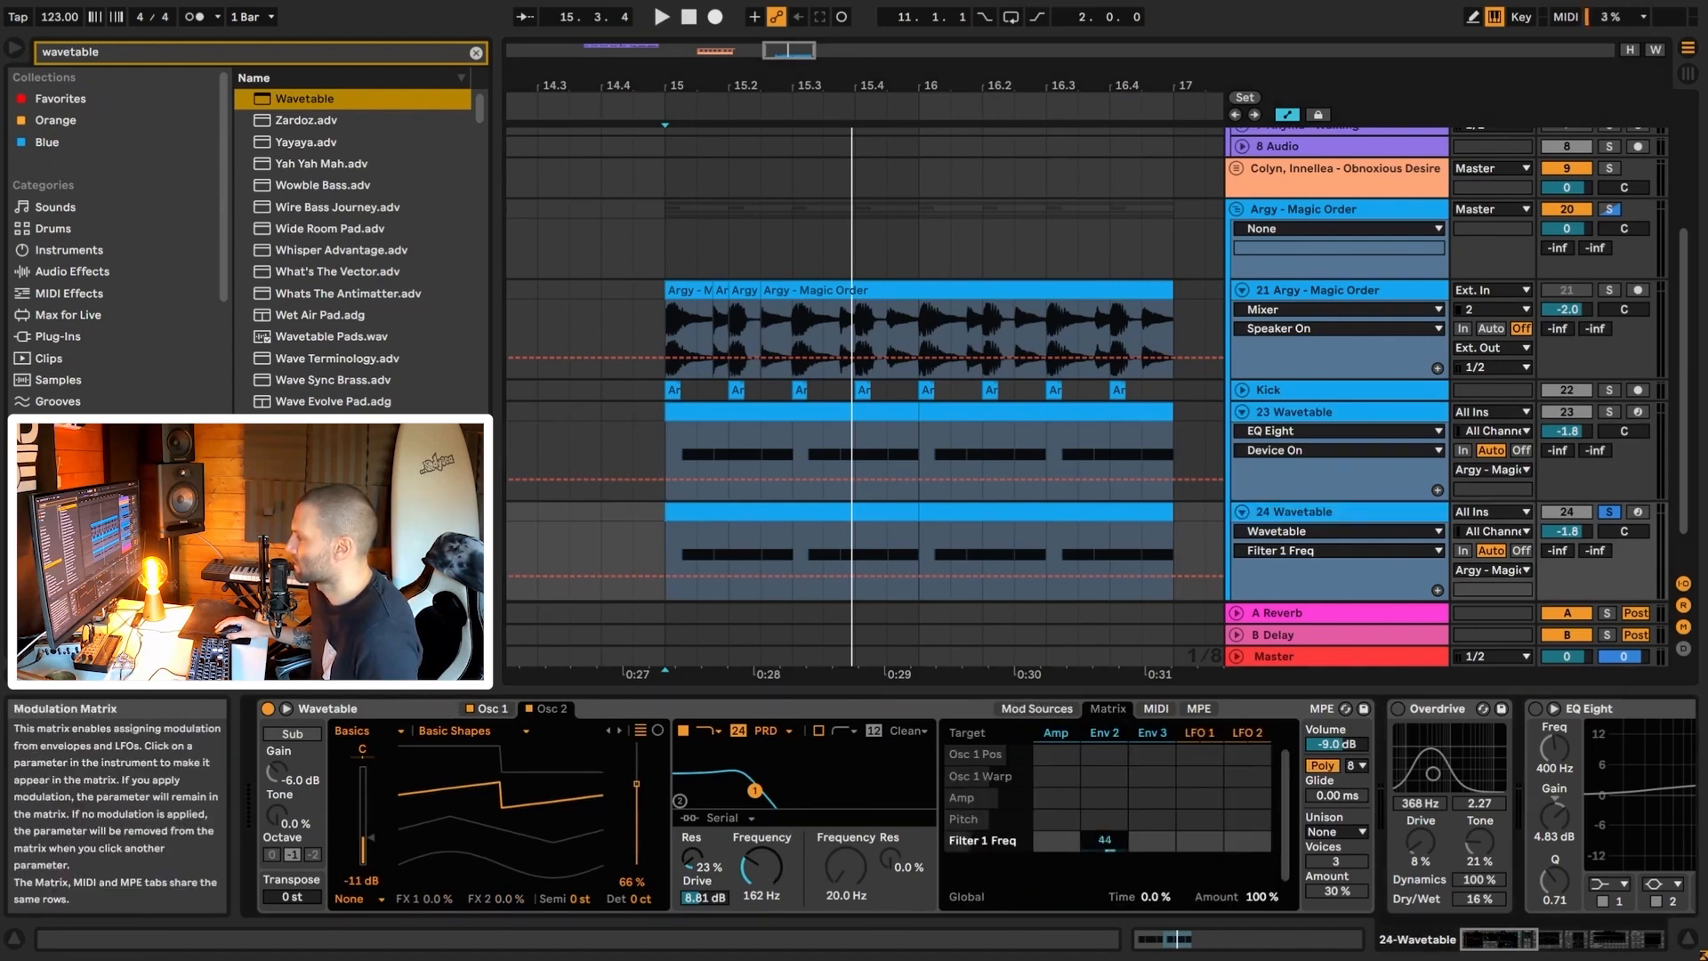
key(space)
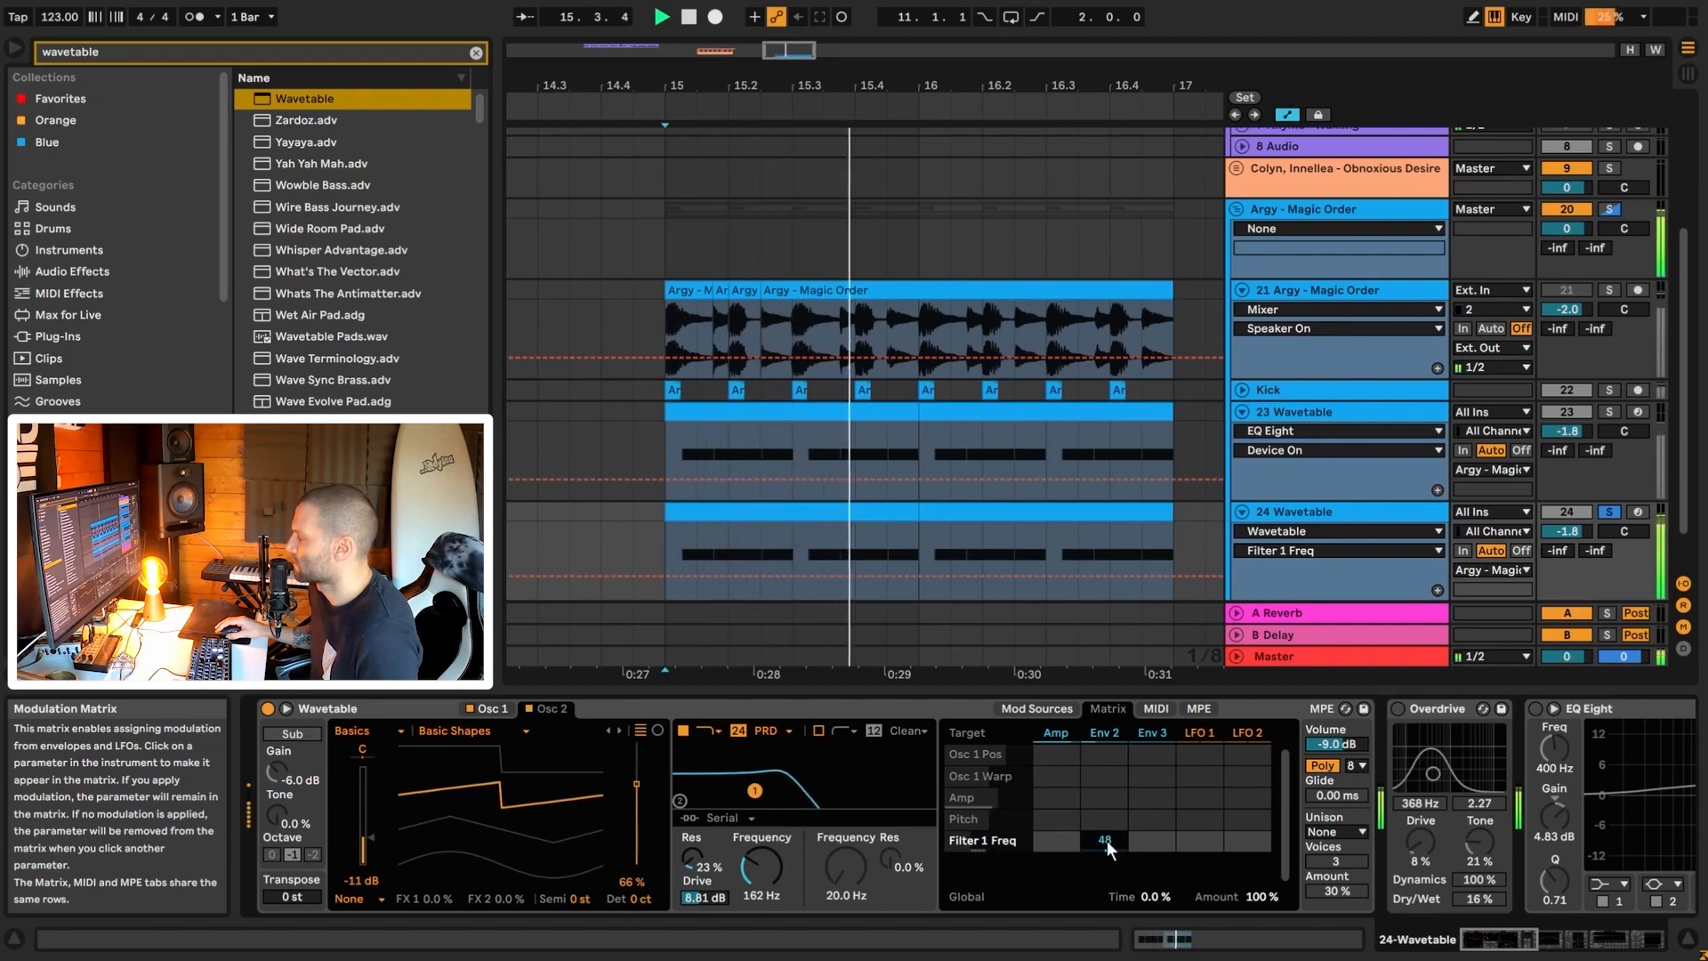
key(space)
click(1422, 467)
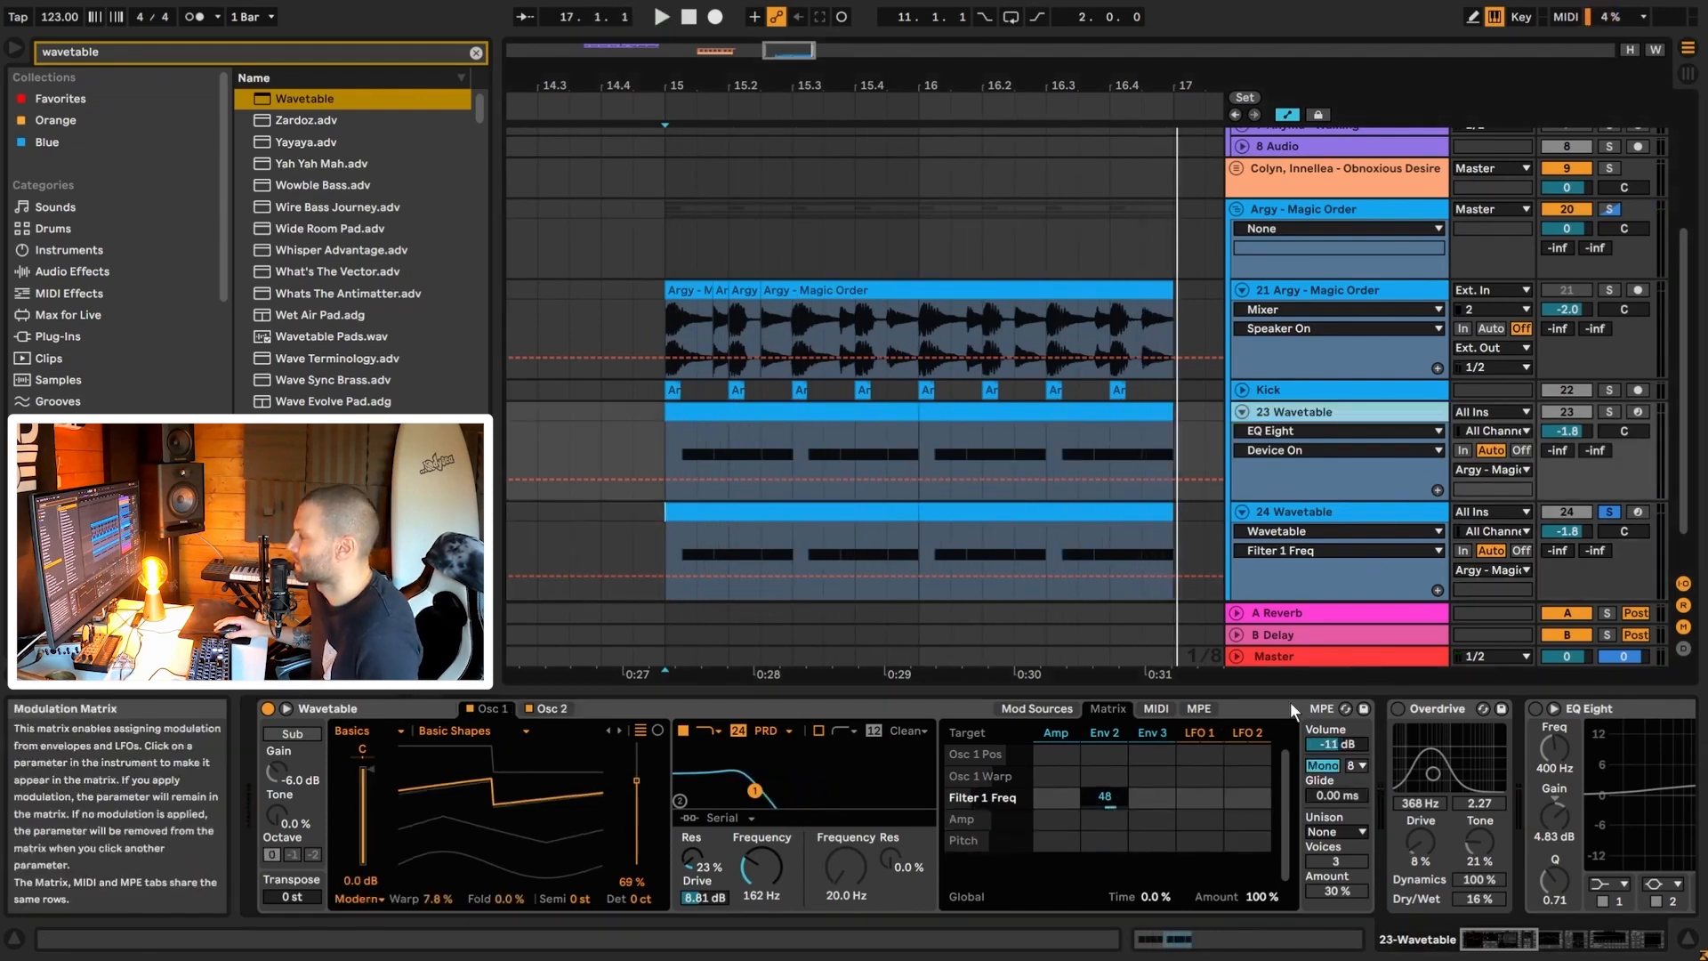
- Set the Wavetable volume on track 24 to -11 dB and audition the sound
click(1278, 514)
click(1322, 742)
key(space)
key(space)
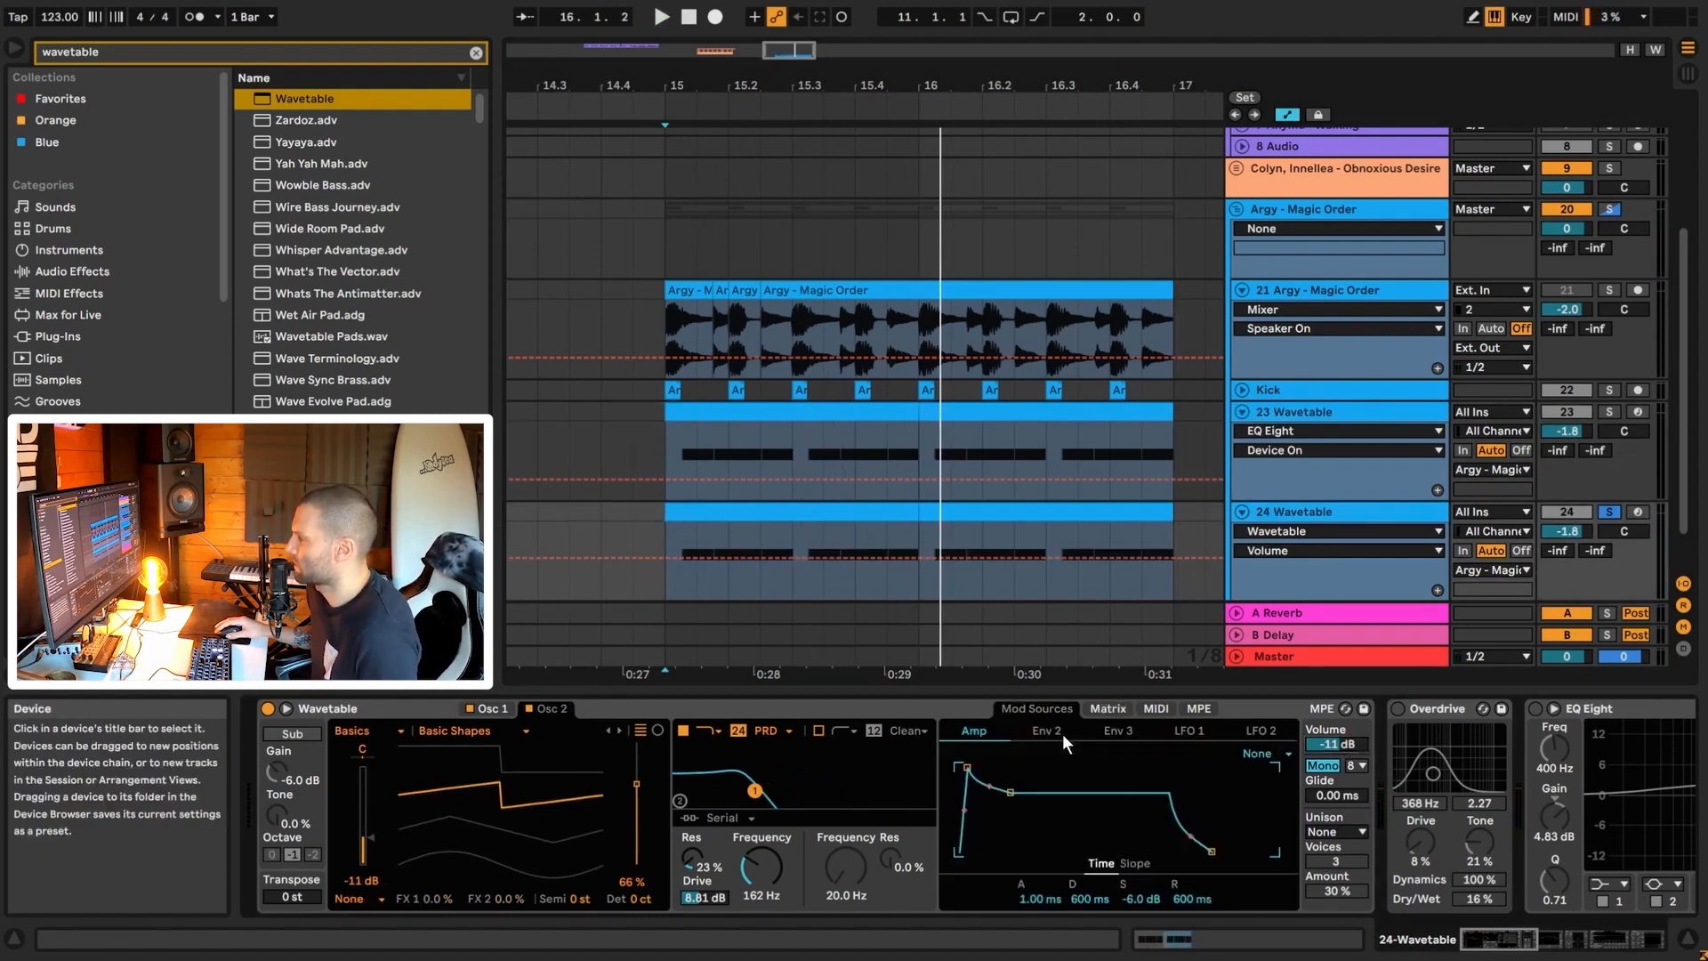
- Match the amp envelope on track 24 to track 23 with a decay of 307 ms and a sustain of -30 dB, and audition it
click(1315, 408)
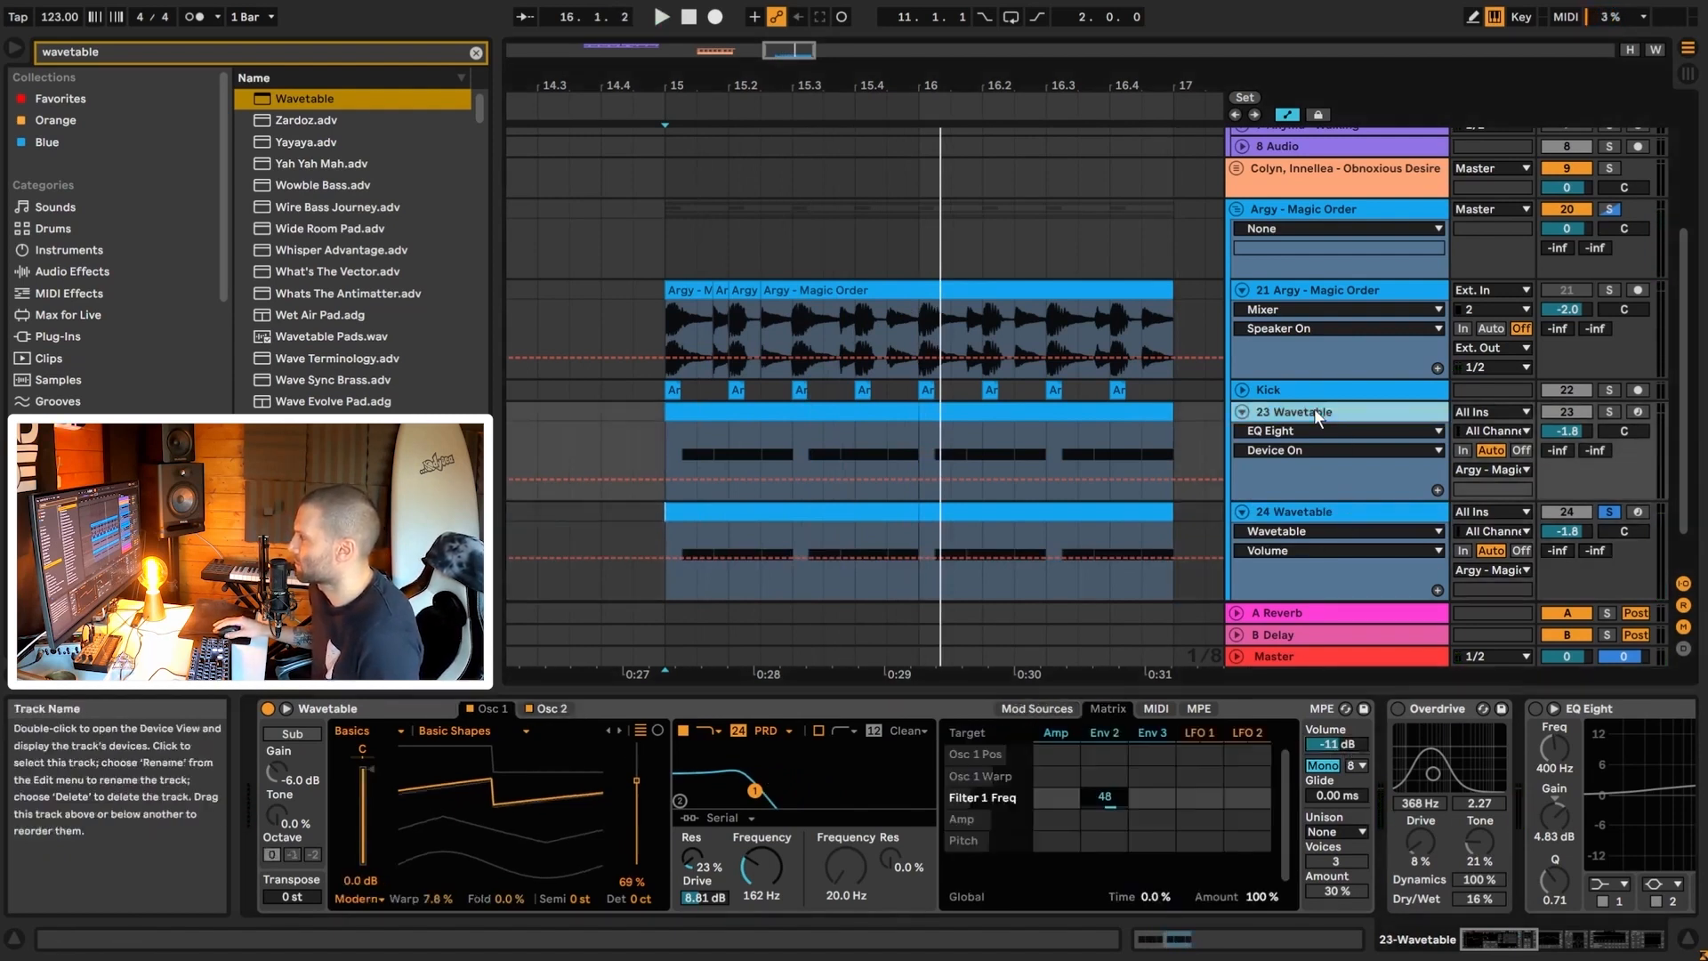
click(1058, 733)
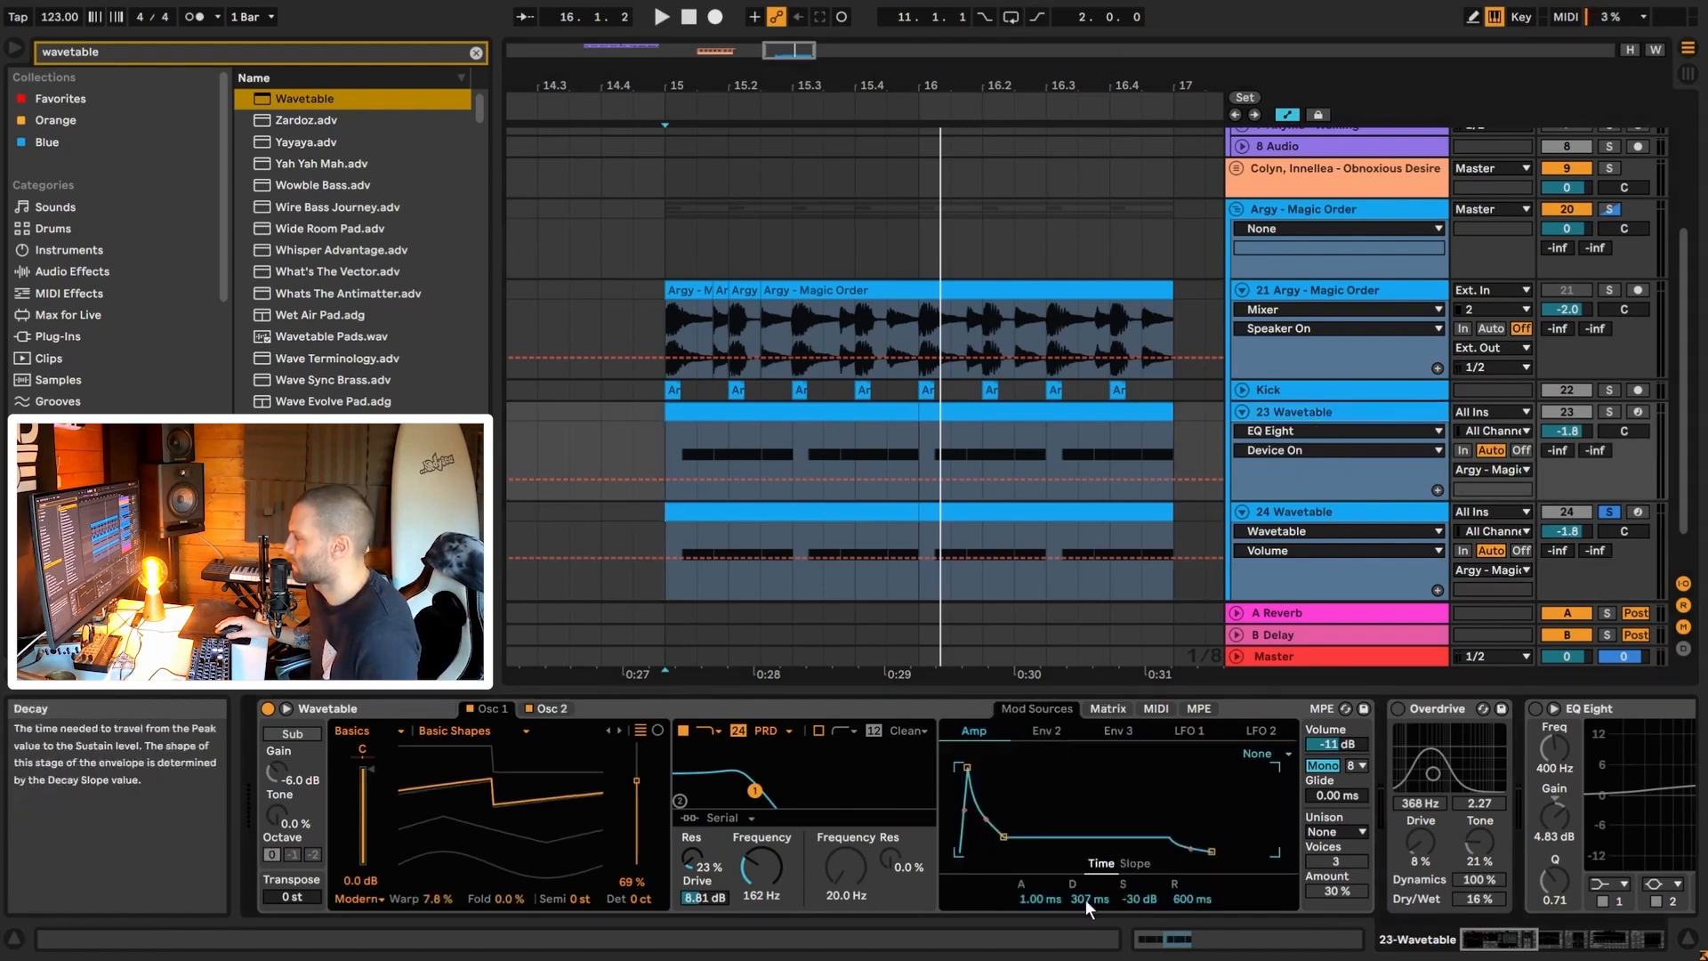
click(1305, 515)
text(307)
key(Return)
click(1143, 898)
text(-30)
key(Return)
key(space)
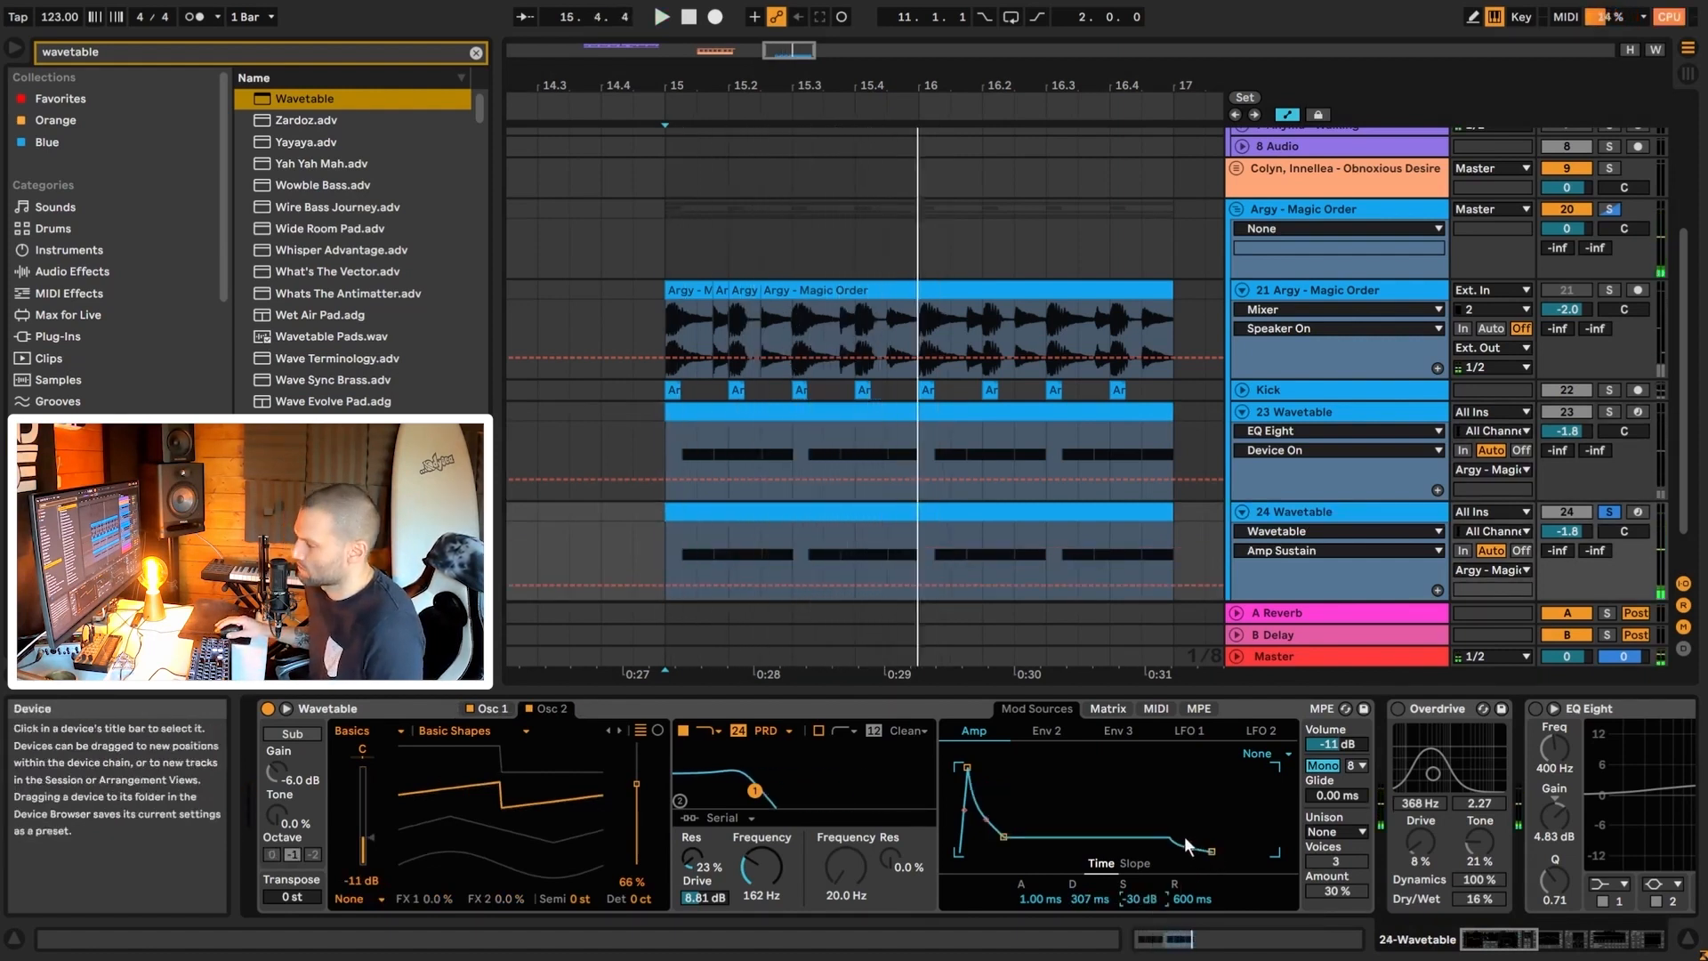
key(space)
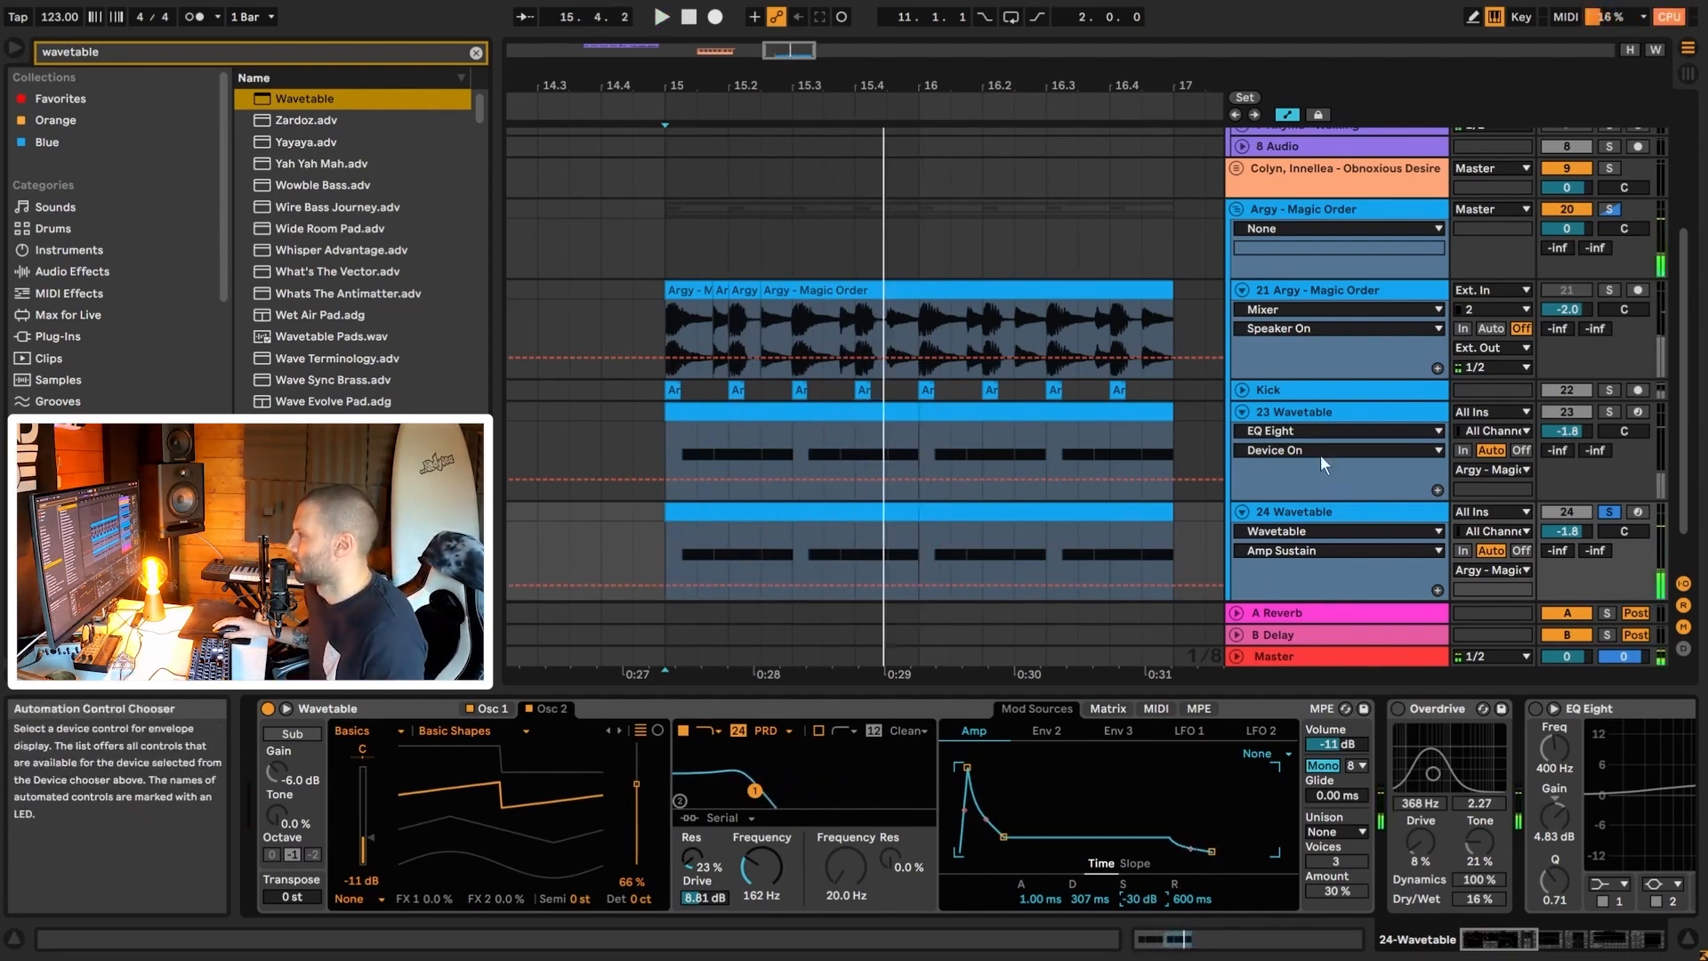
- Compare track 23 with track 24, activate the Overdrive on track 24 and audition it
click(1308, 414)
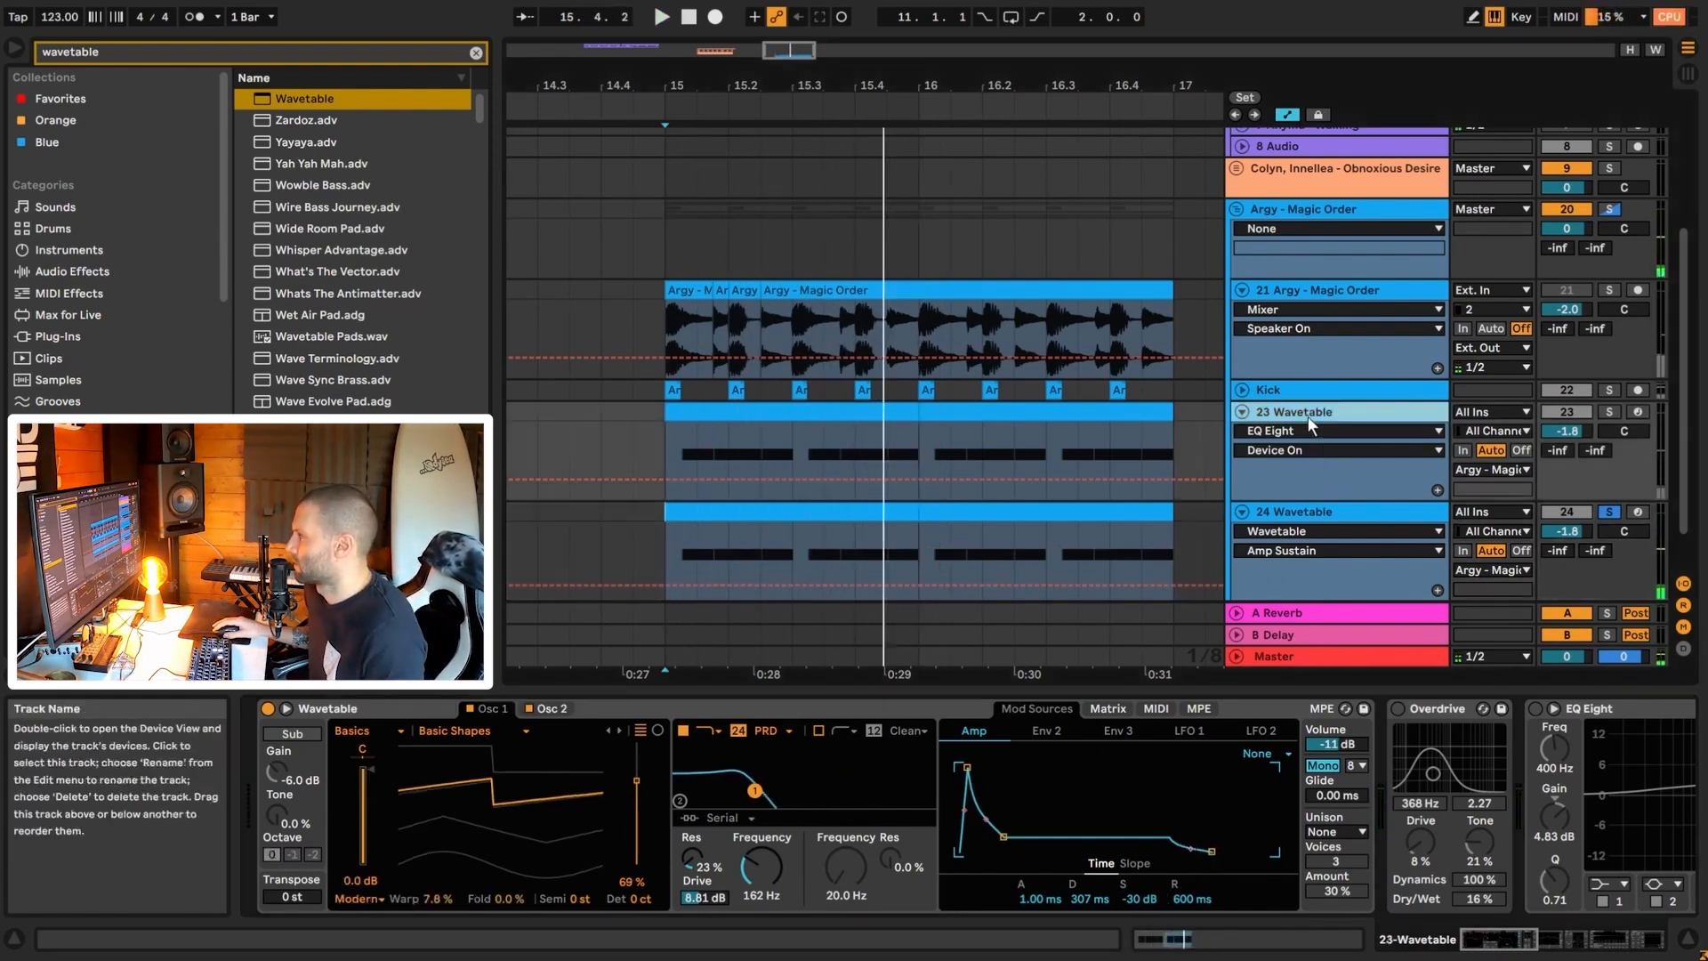
click(1320, 510)
scroll(1399, 898, right, 5)
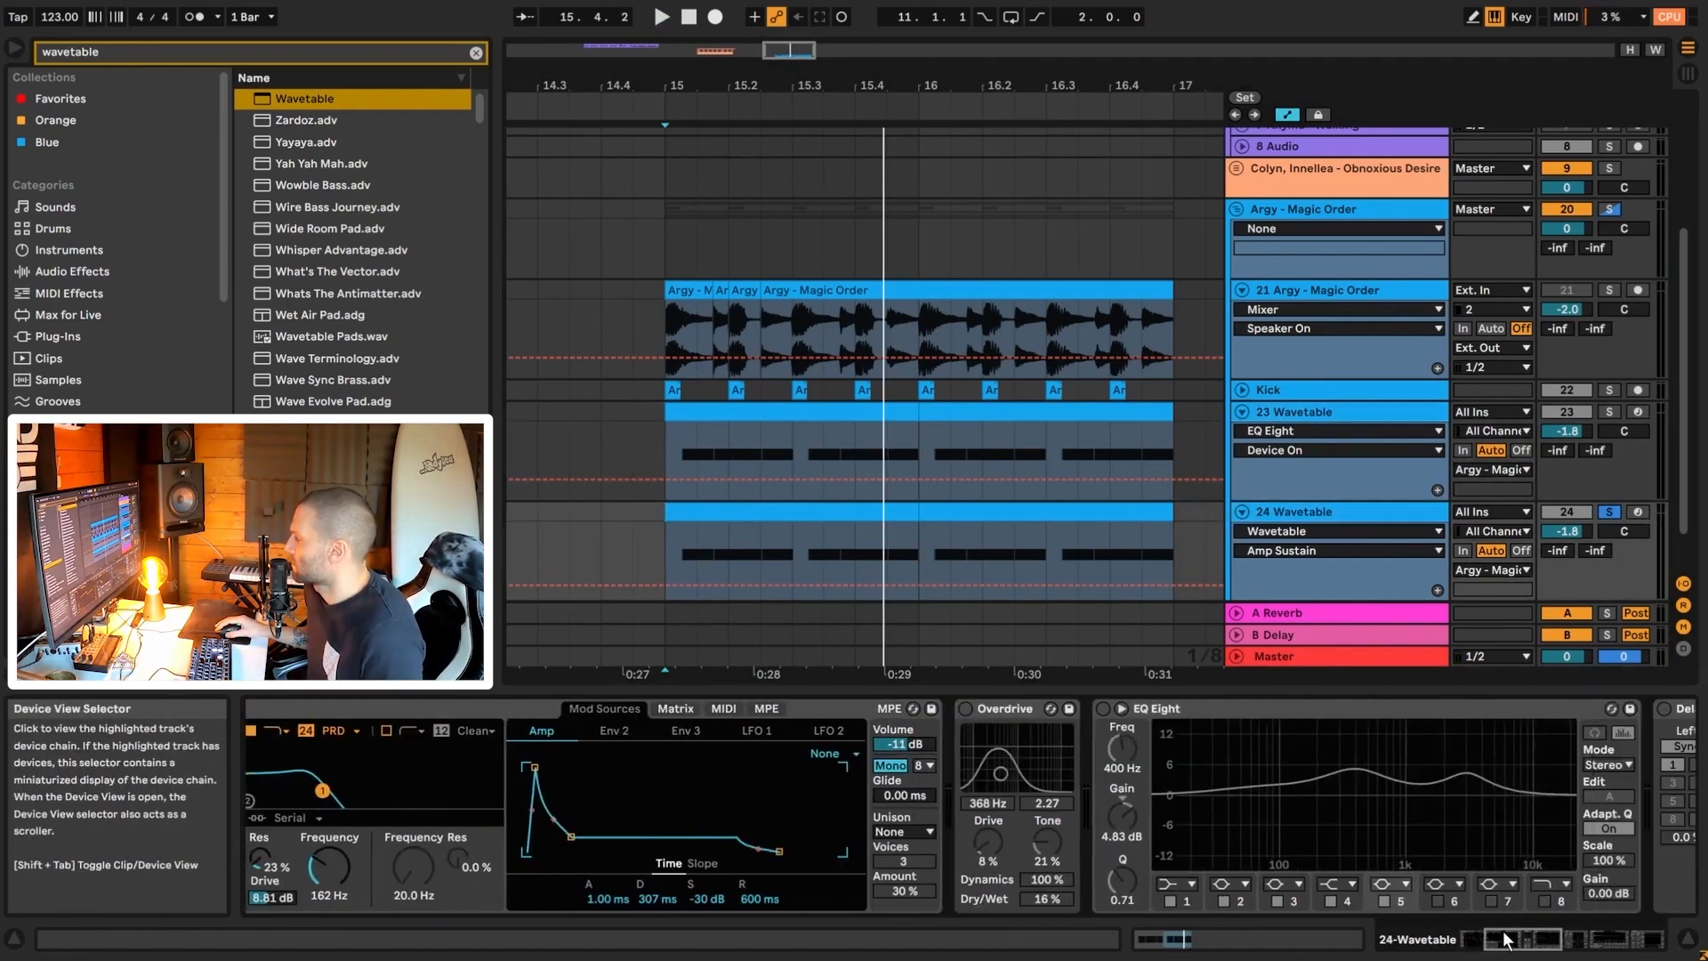
click(968, 710)
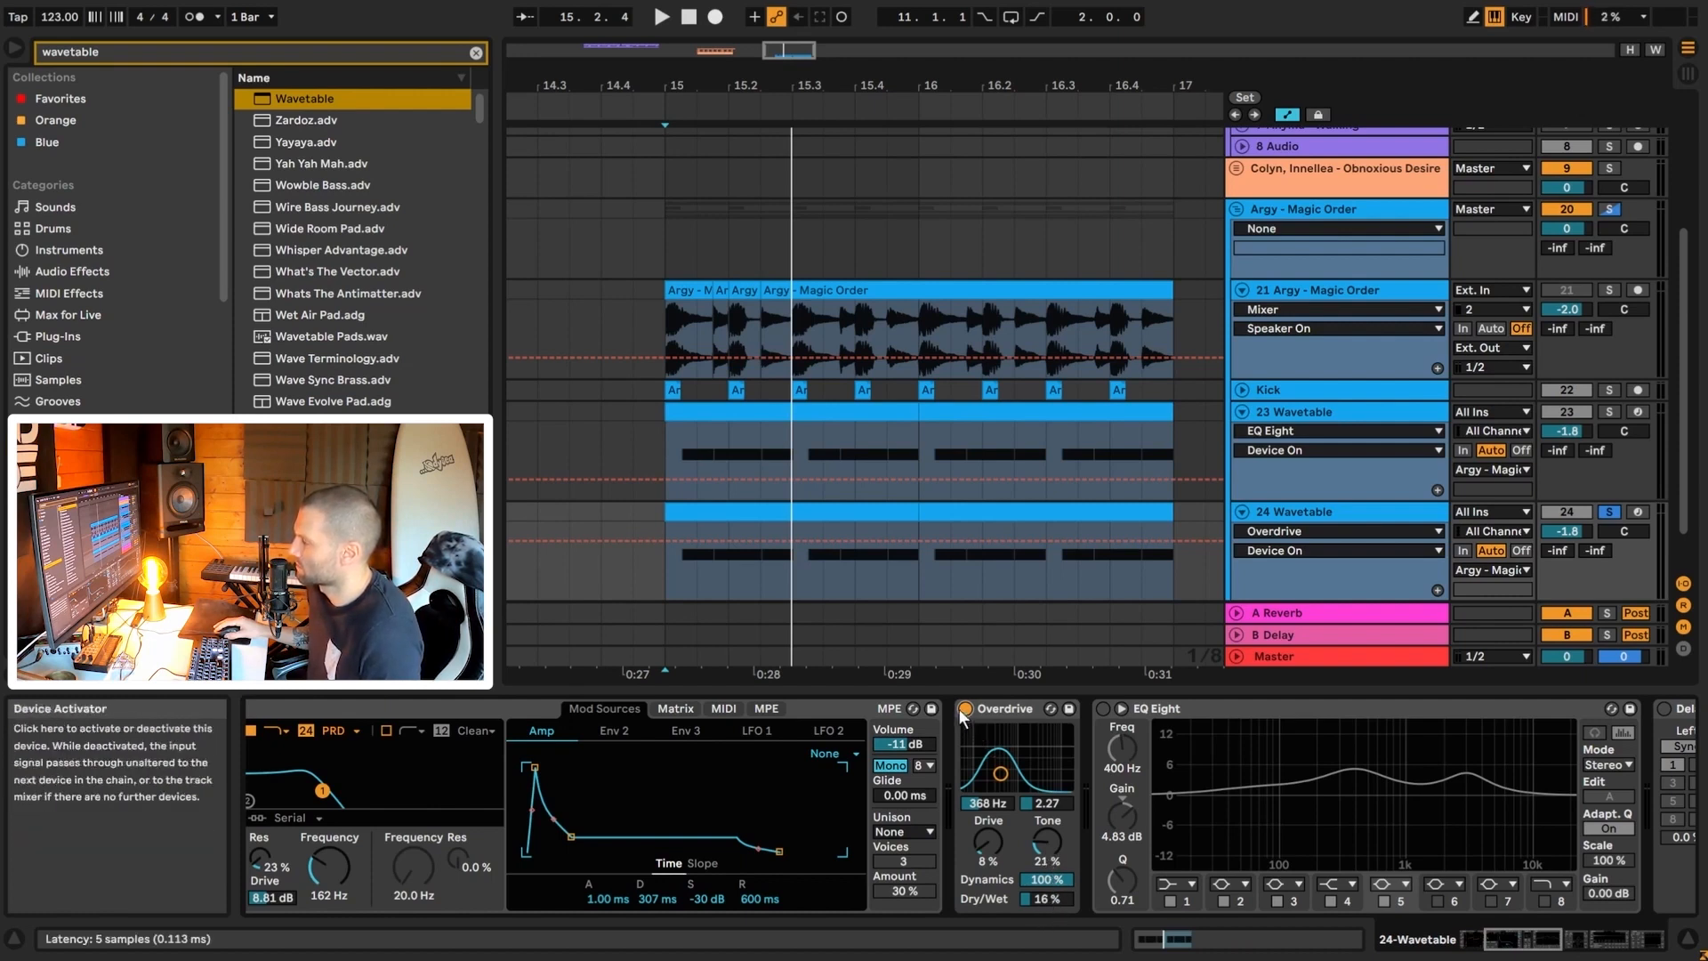
key(space)
key(space)
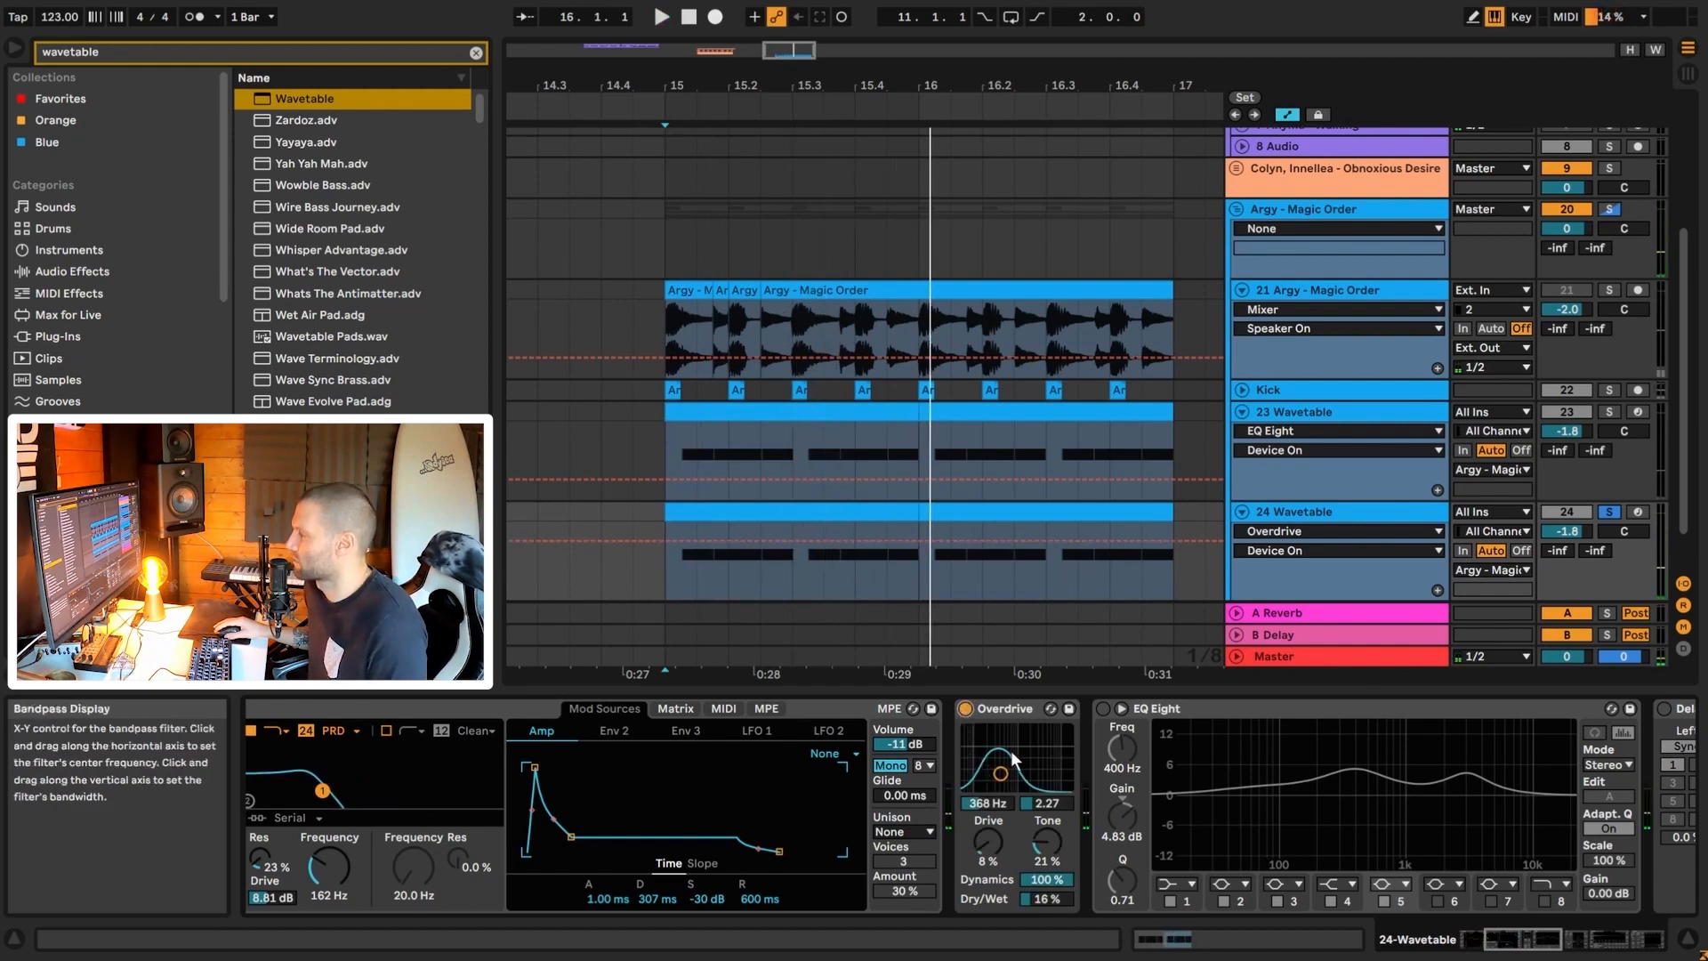
- Activate the EQ Eight on track 24, audition it and select its upper boosted band for inspection
click(1102, 709)
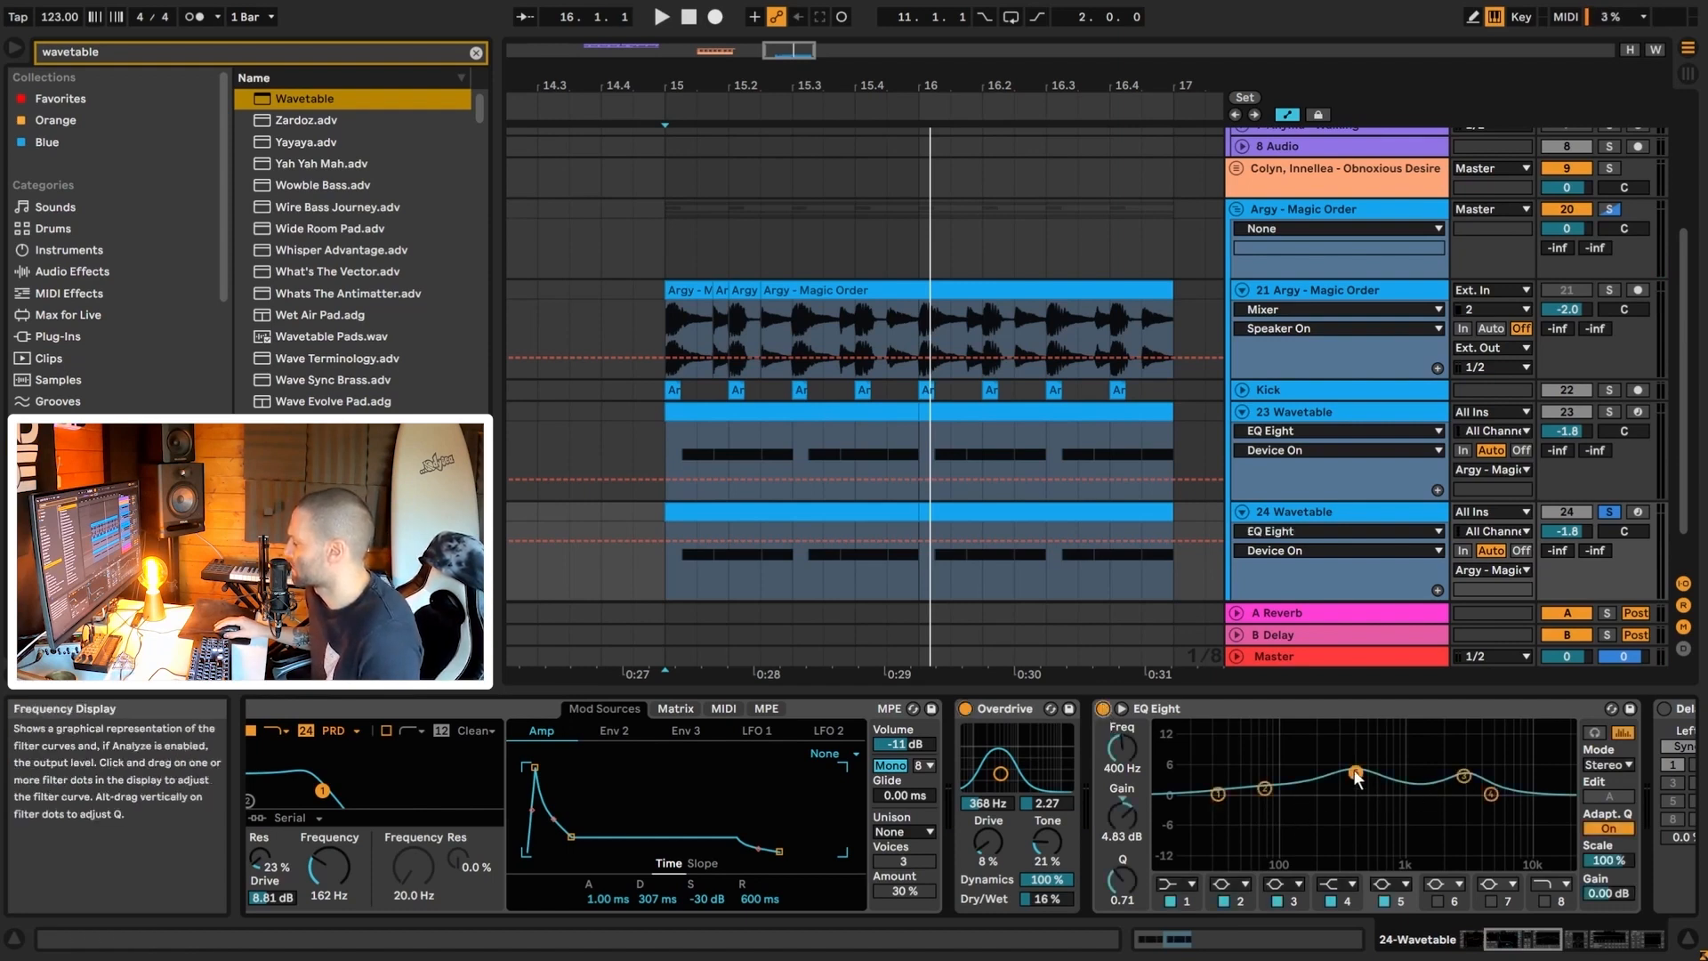
key(space)
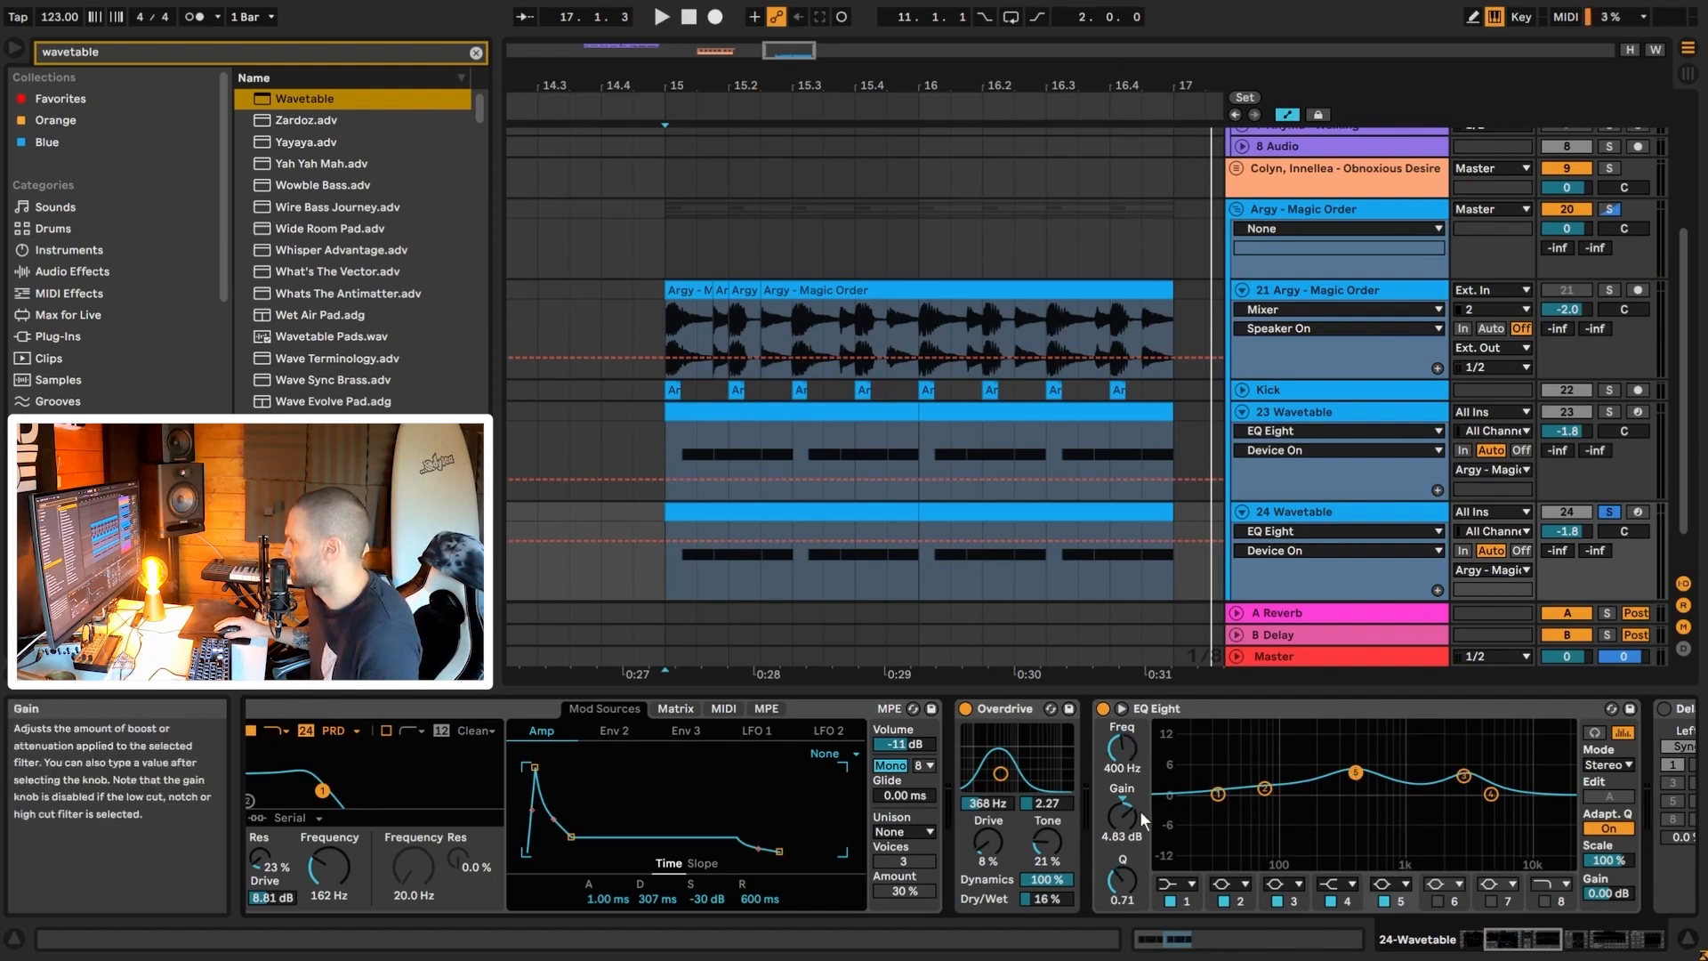
click(1463, 775)
- Activate the Delay on track 24 and audition it
drag(1535, 938, 1563, 939)
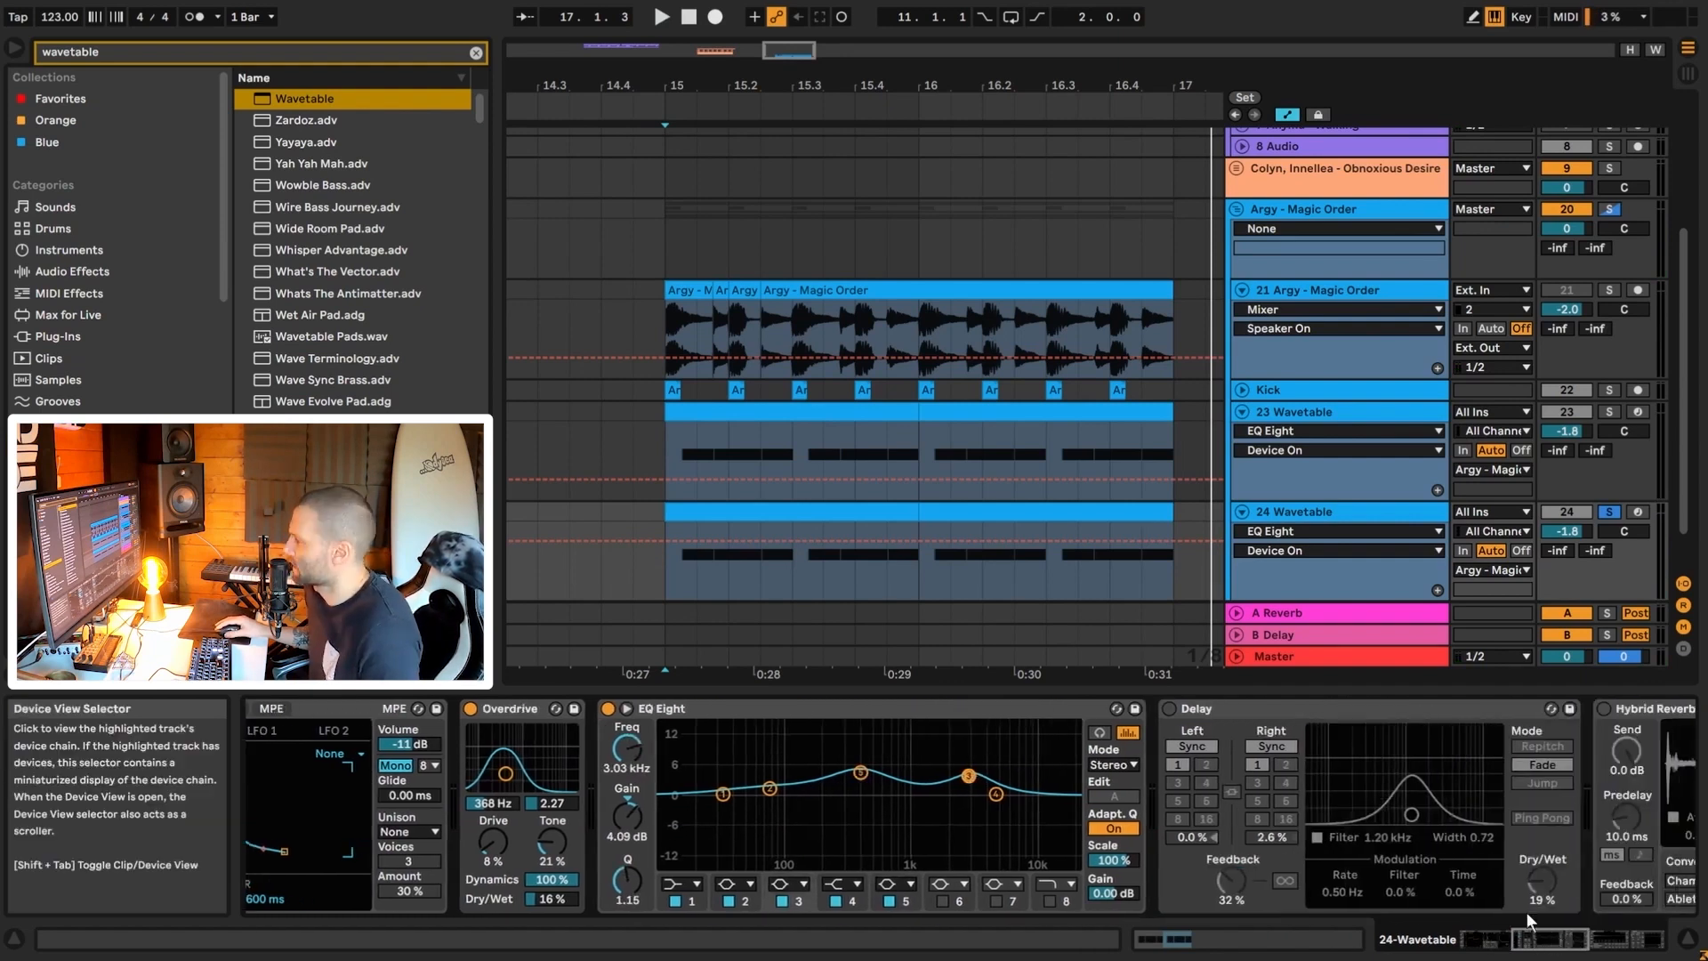
click(1169, 708)
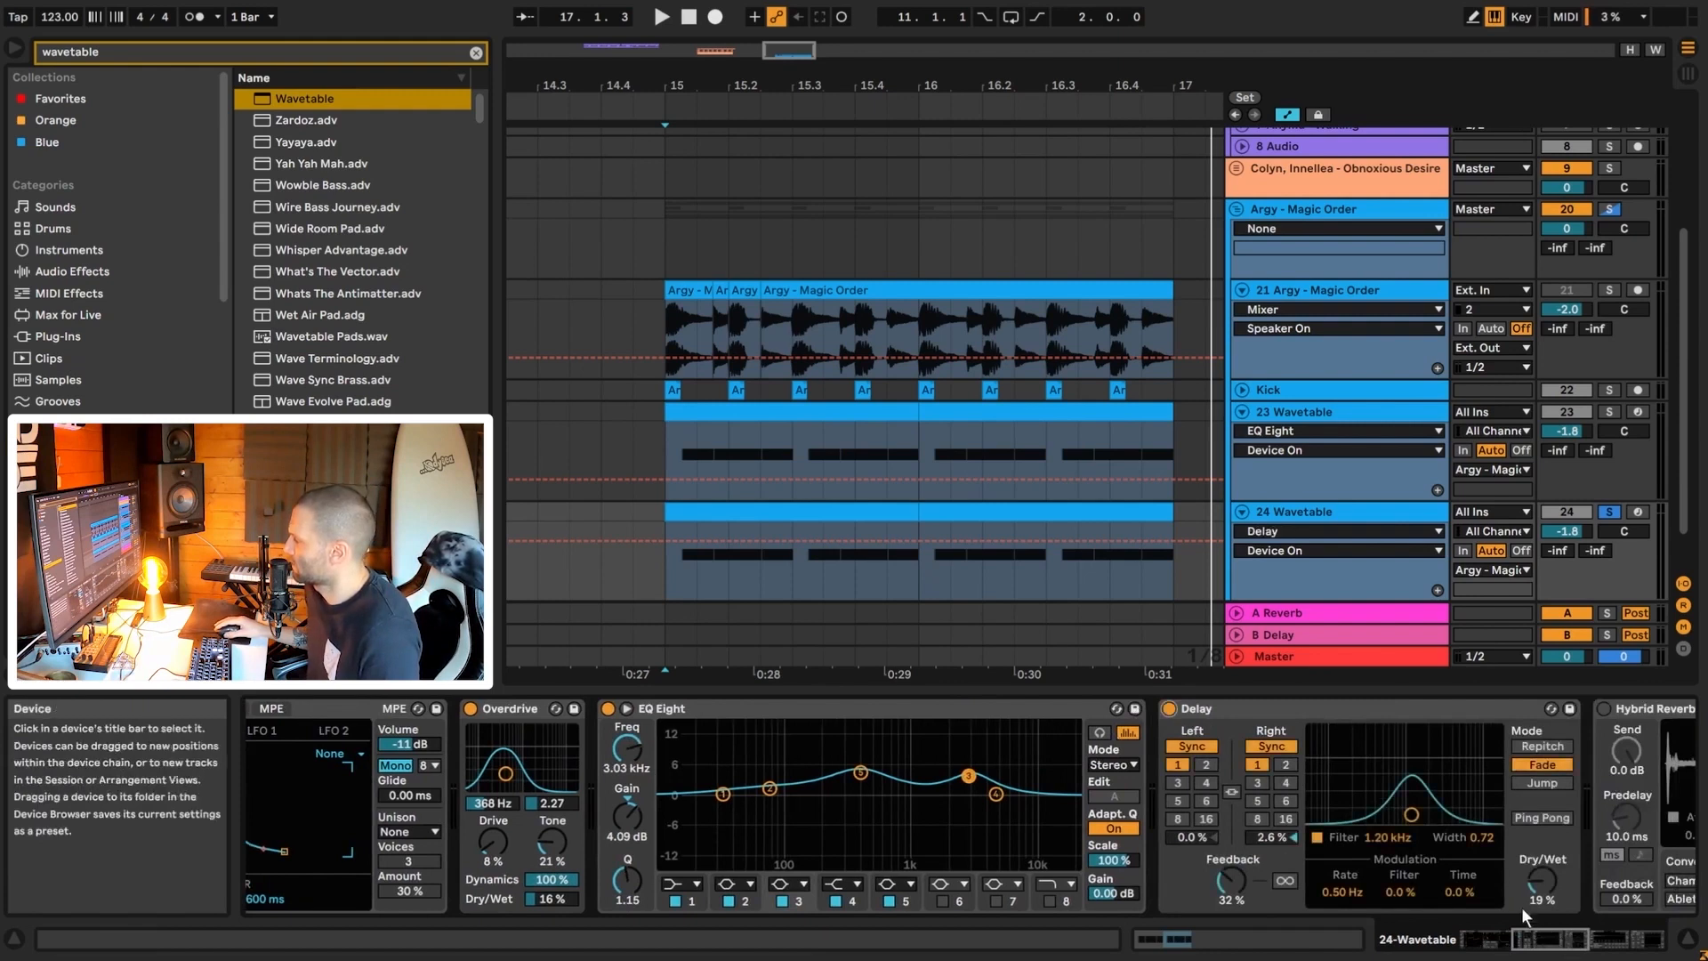
key(space)
drag(1539, 939, 1555, 938)
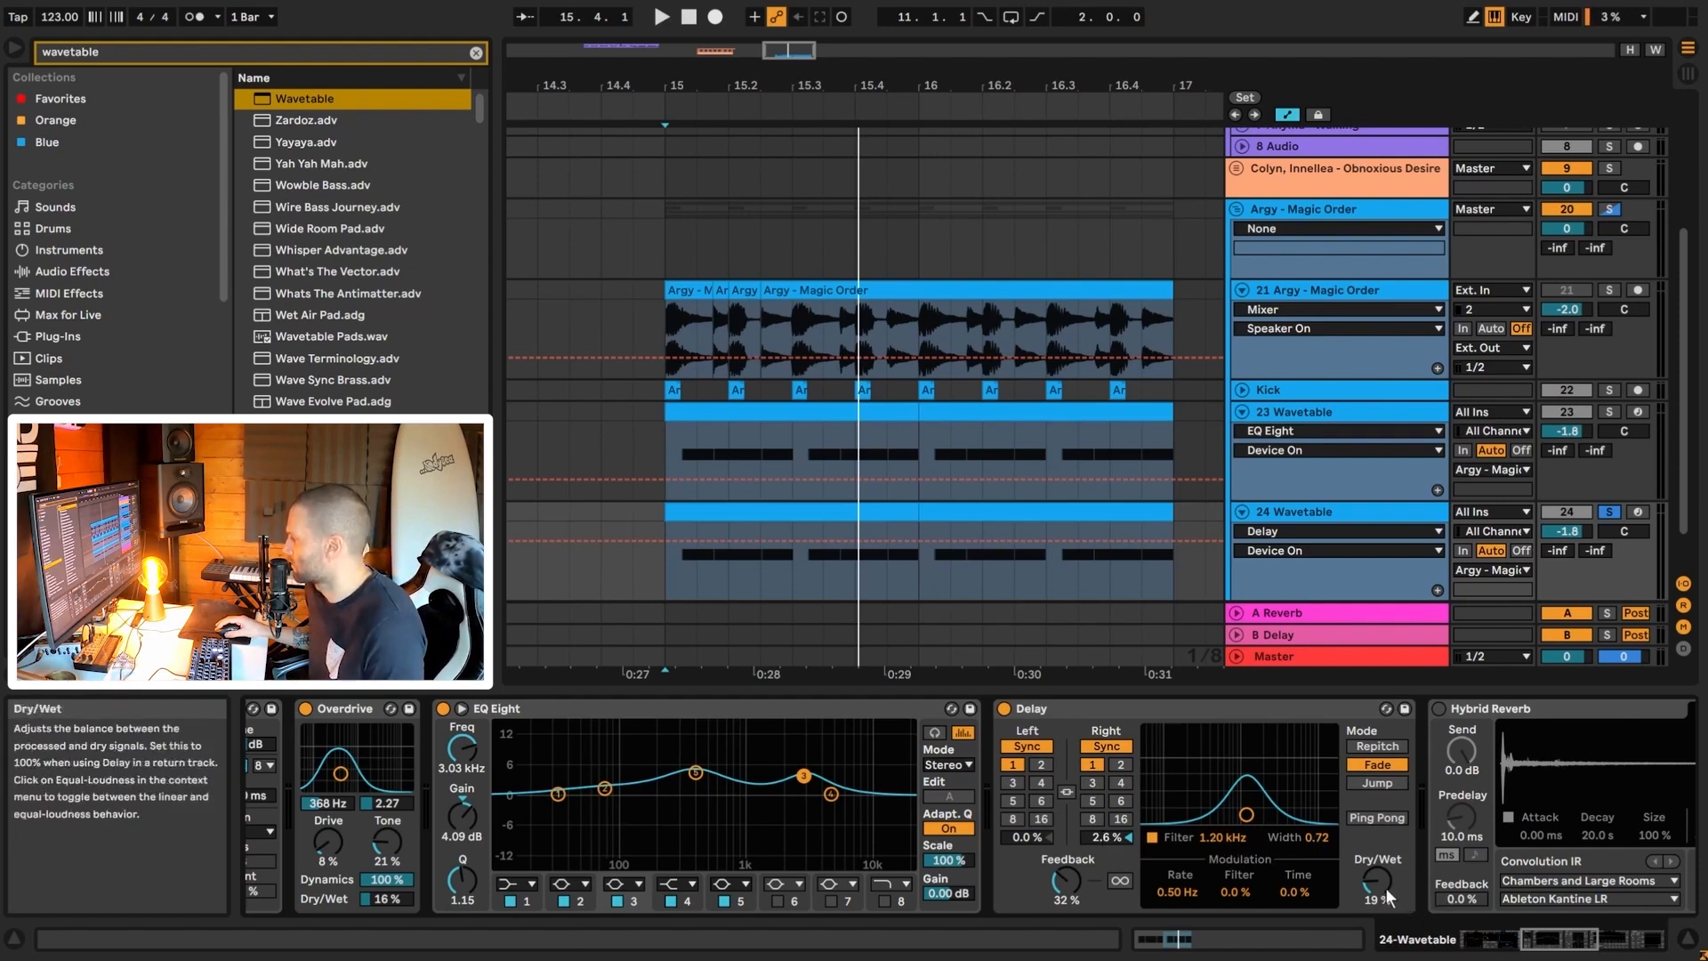
- Activate the Hybrid Reverb on track 24, check its convolution impulse response and audition the effect
click(1574, 941)
key(space)
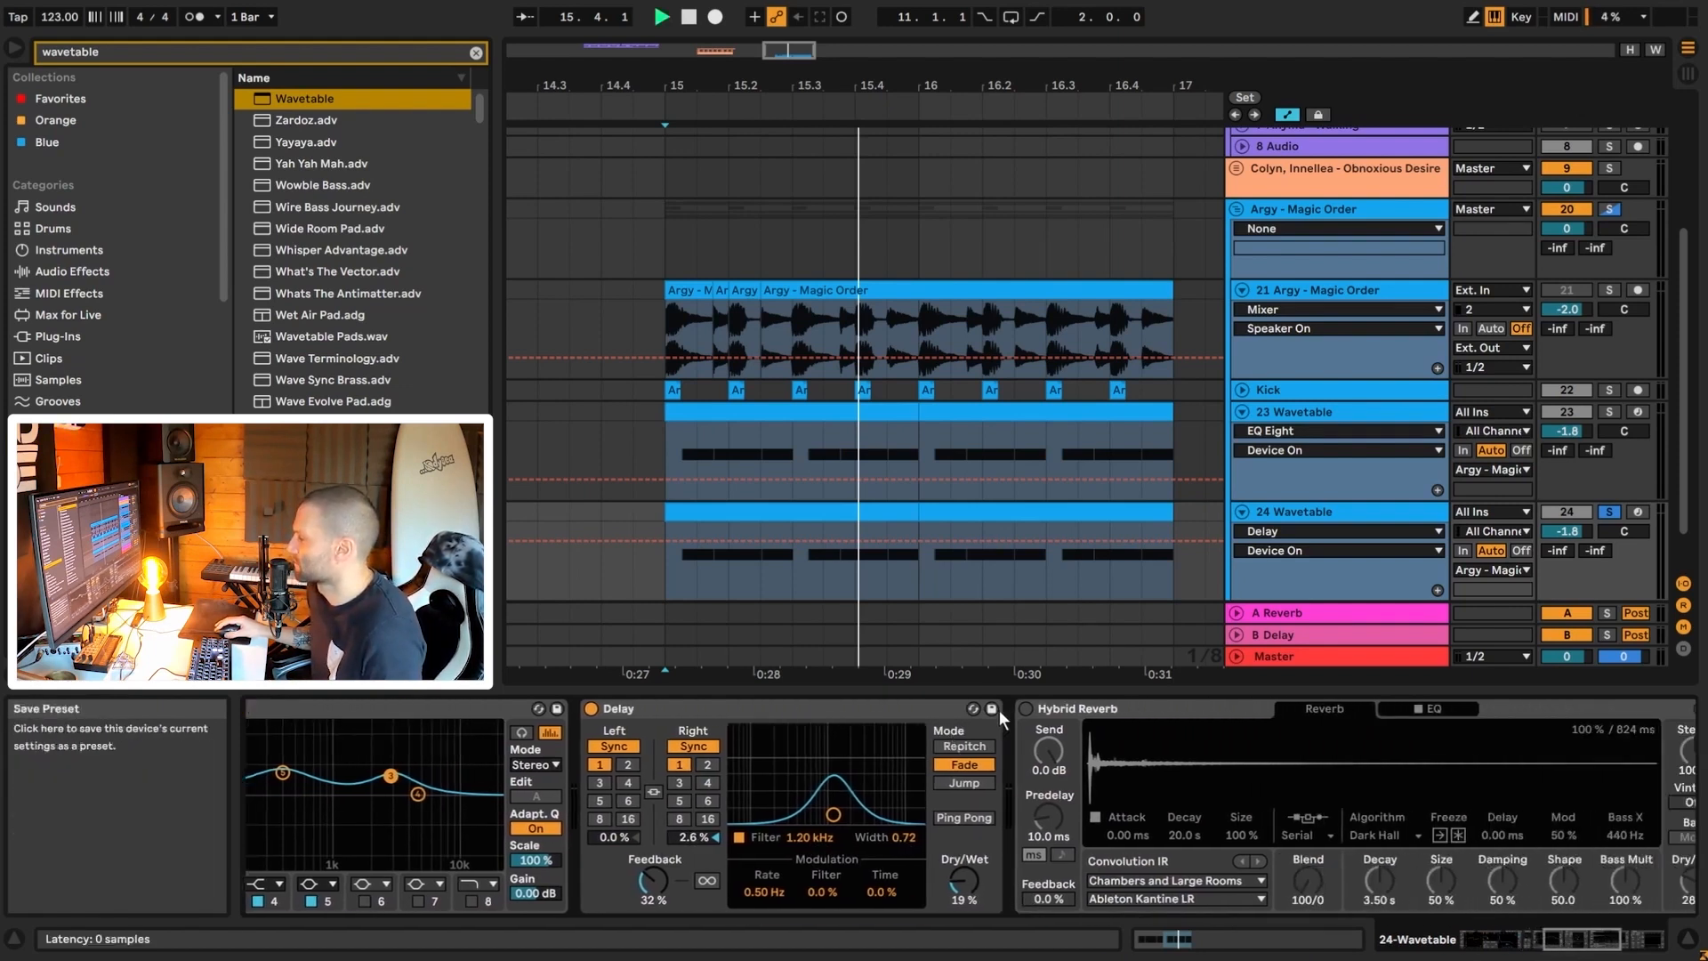
key(space)
click(1024, 708)
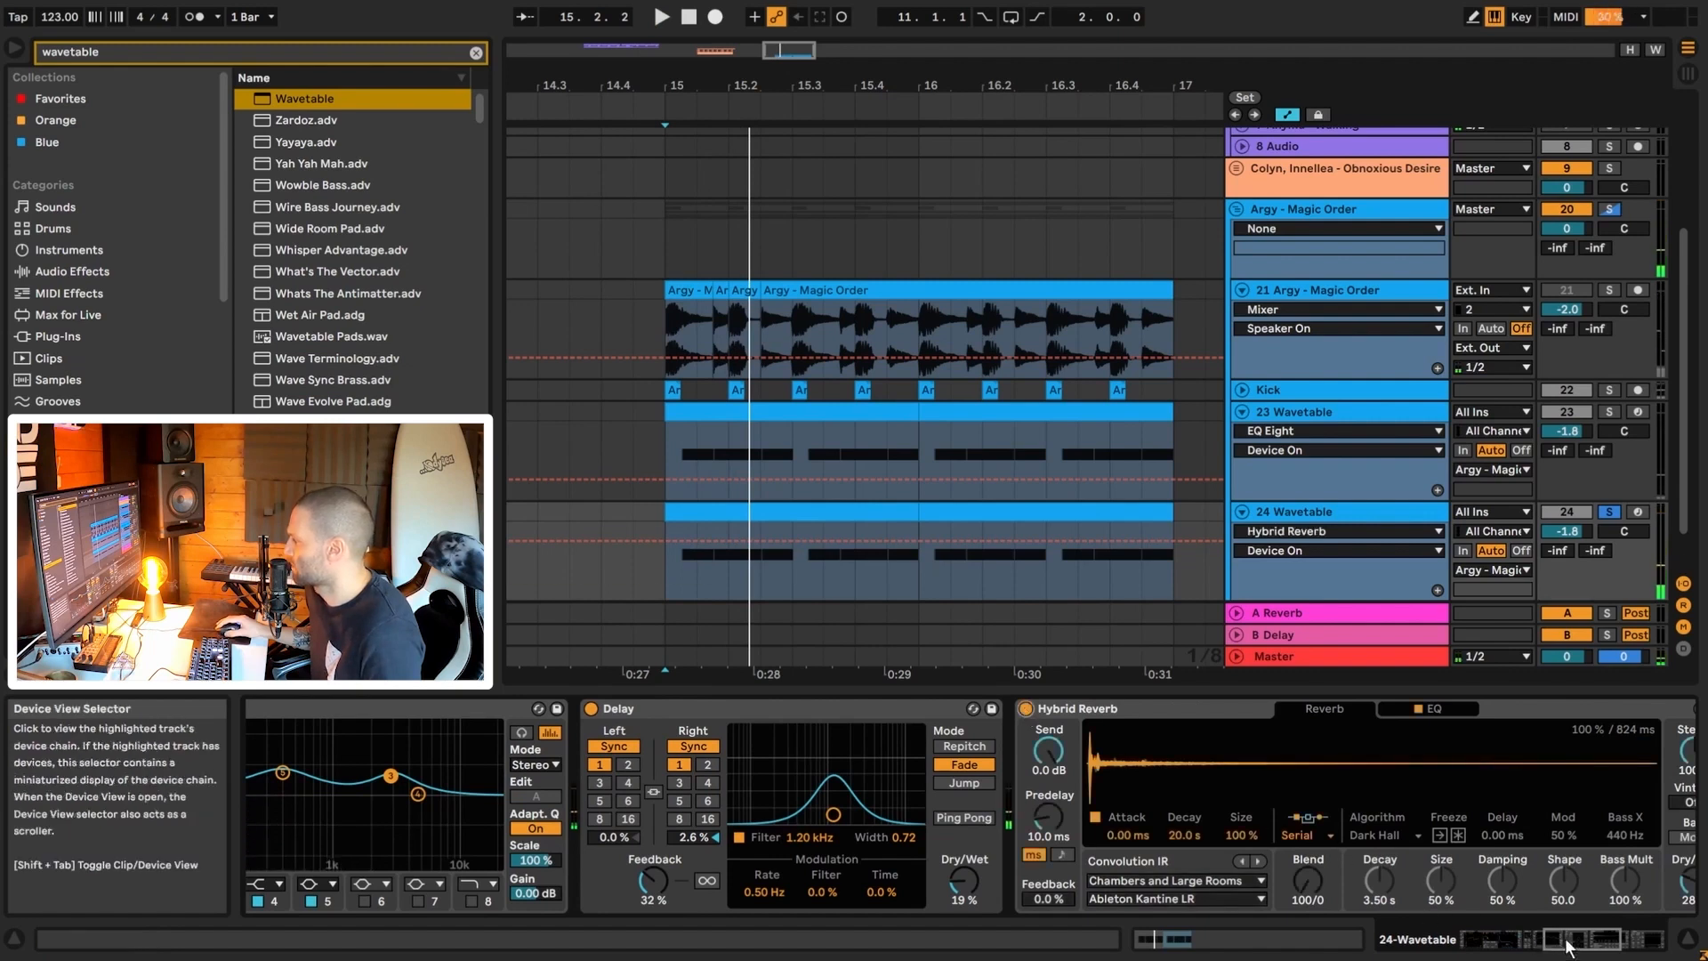
drag(1569, 939, 1584, 939)
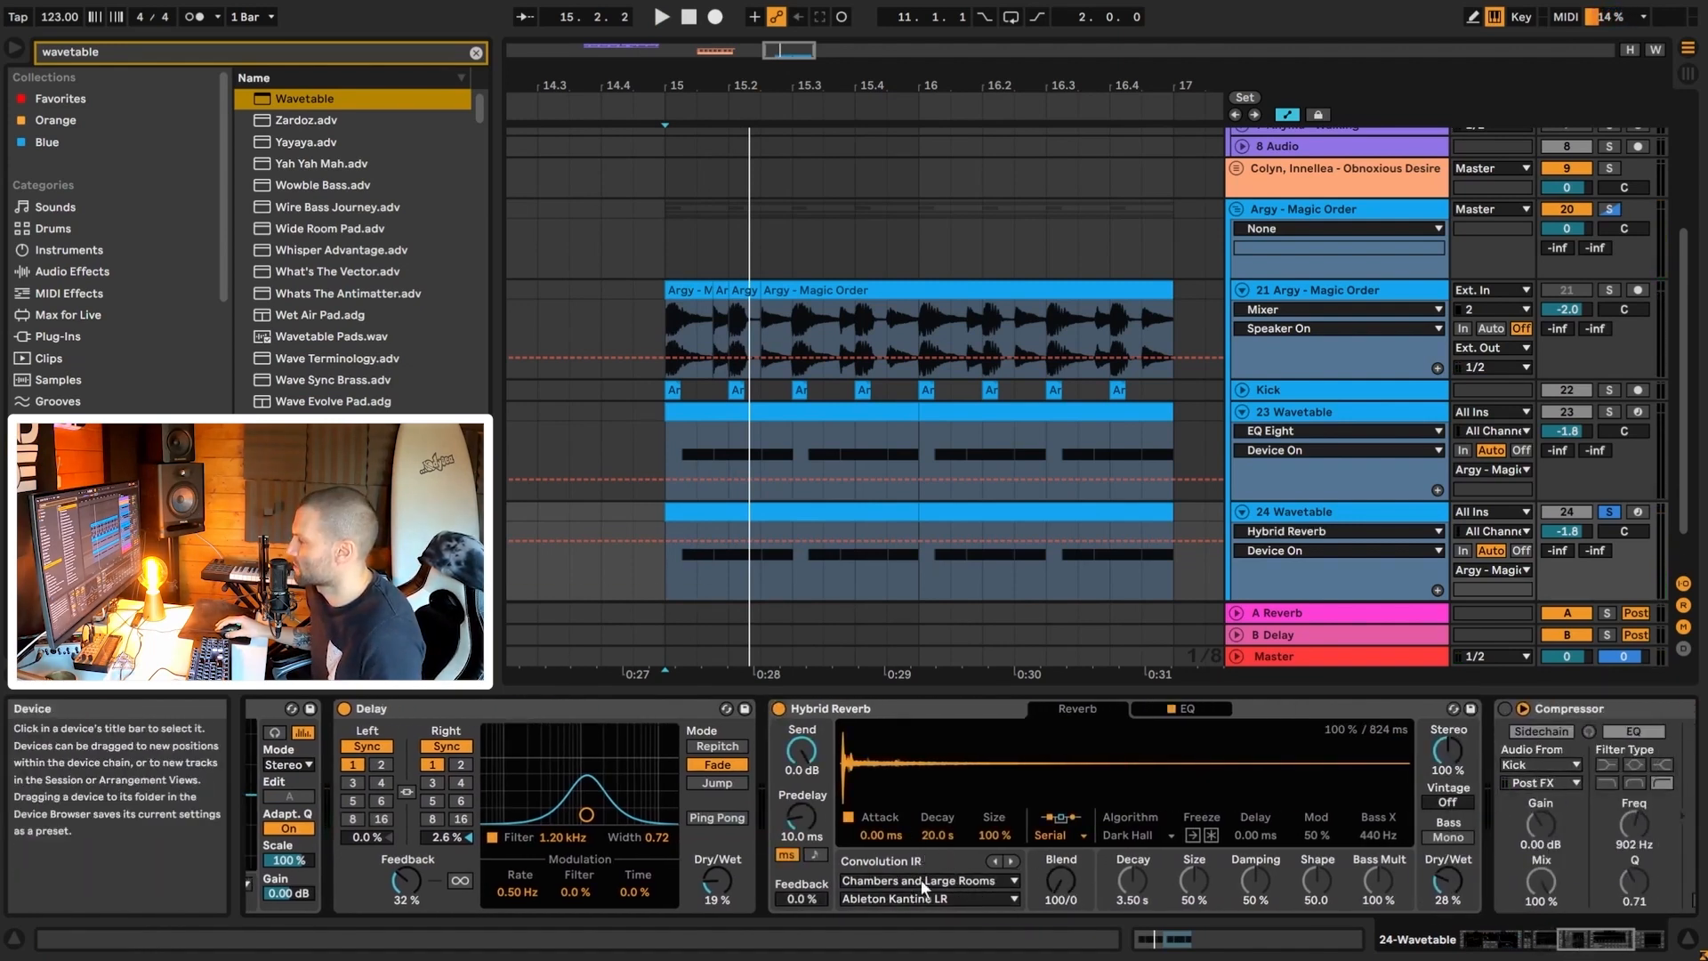
click(986, 899)
click(986, 898)
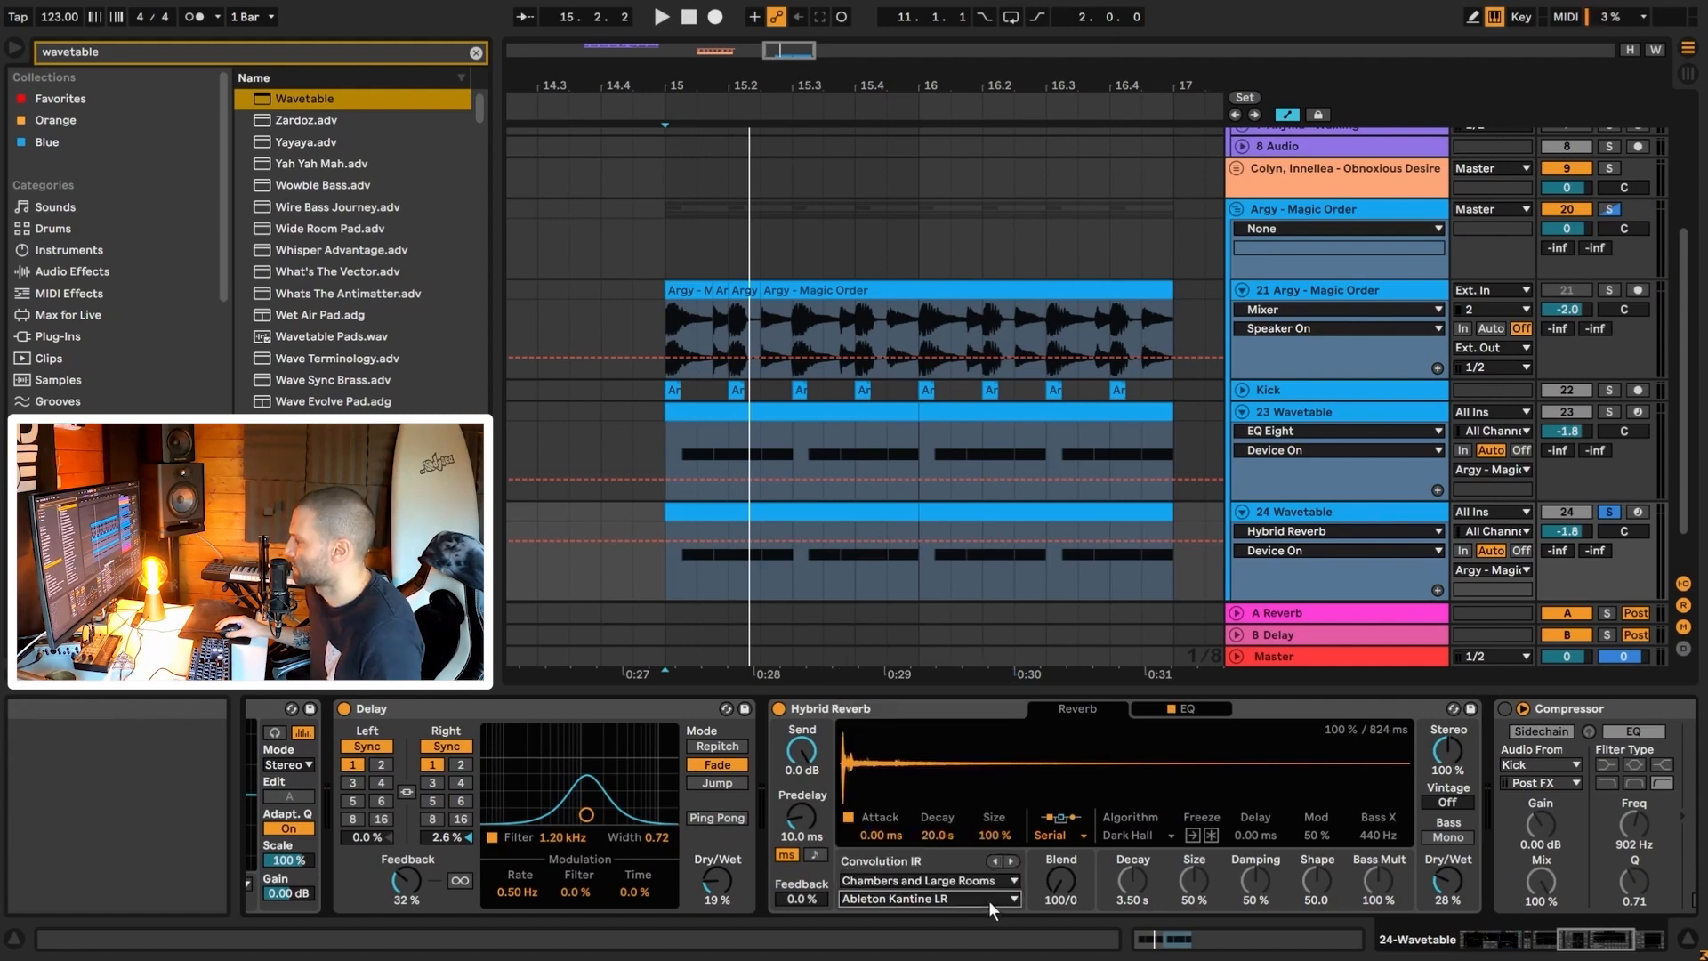
key(space)
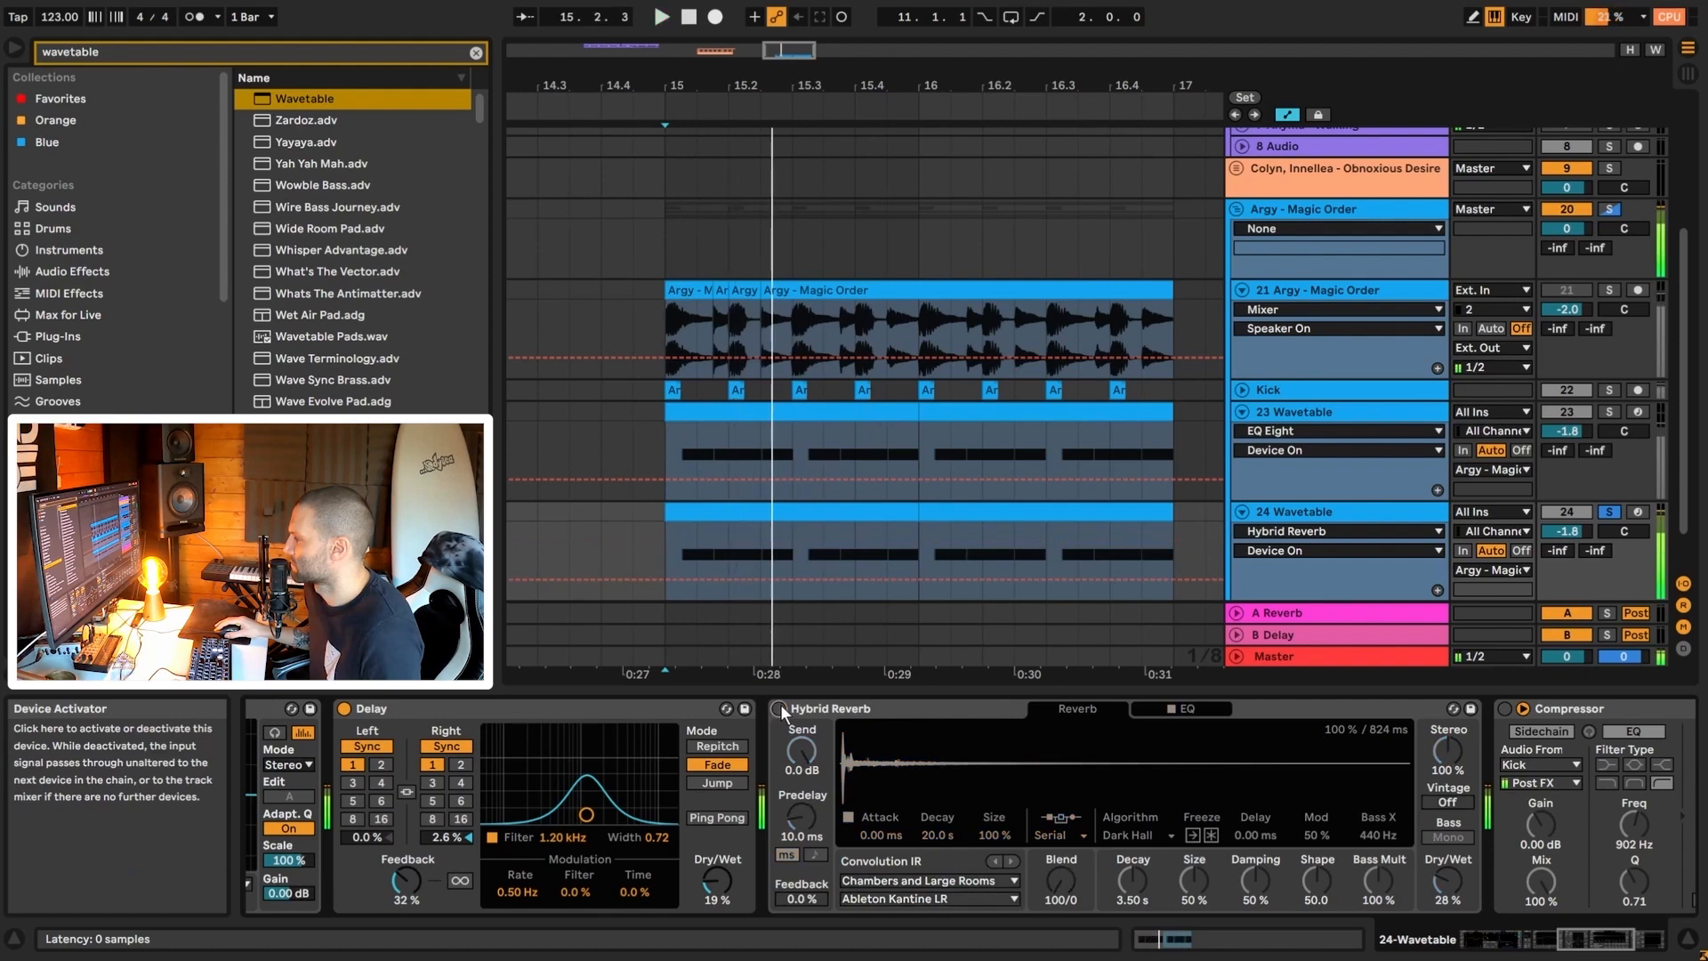
- Examine the low and high band filters in the Hybrid Reverb's EQ on track 24
click(1189, 709)
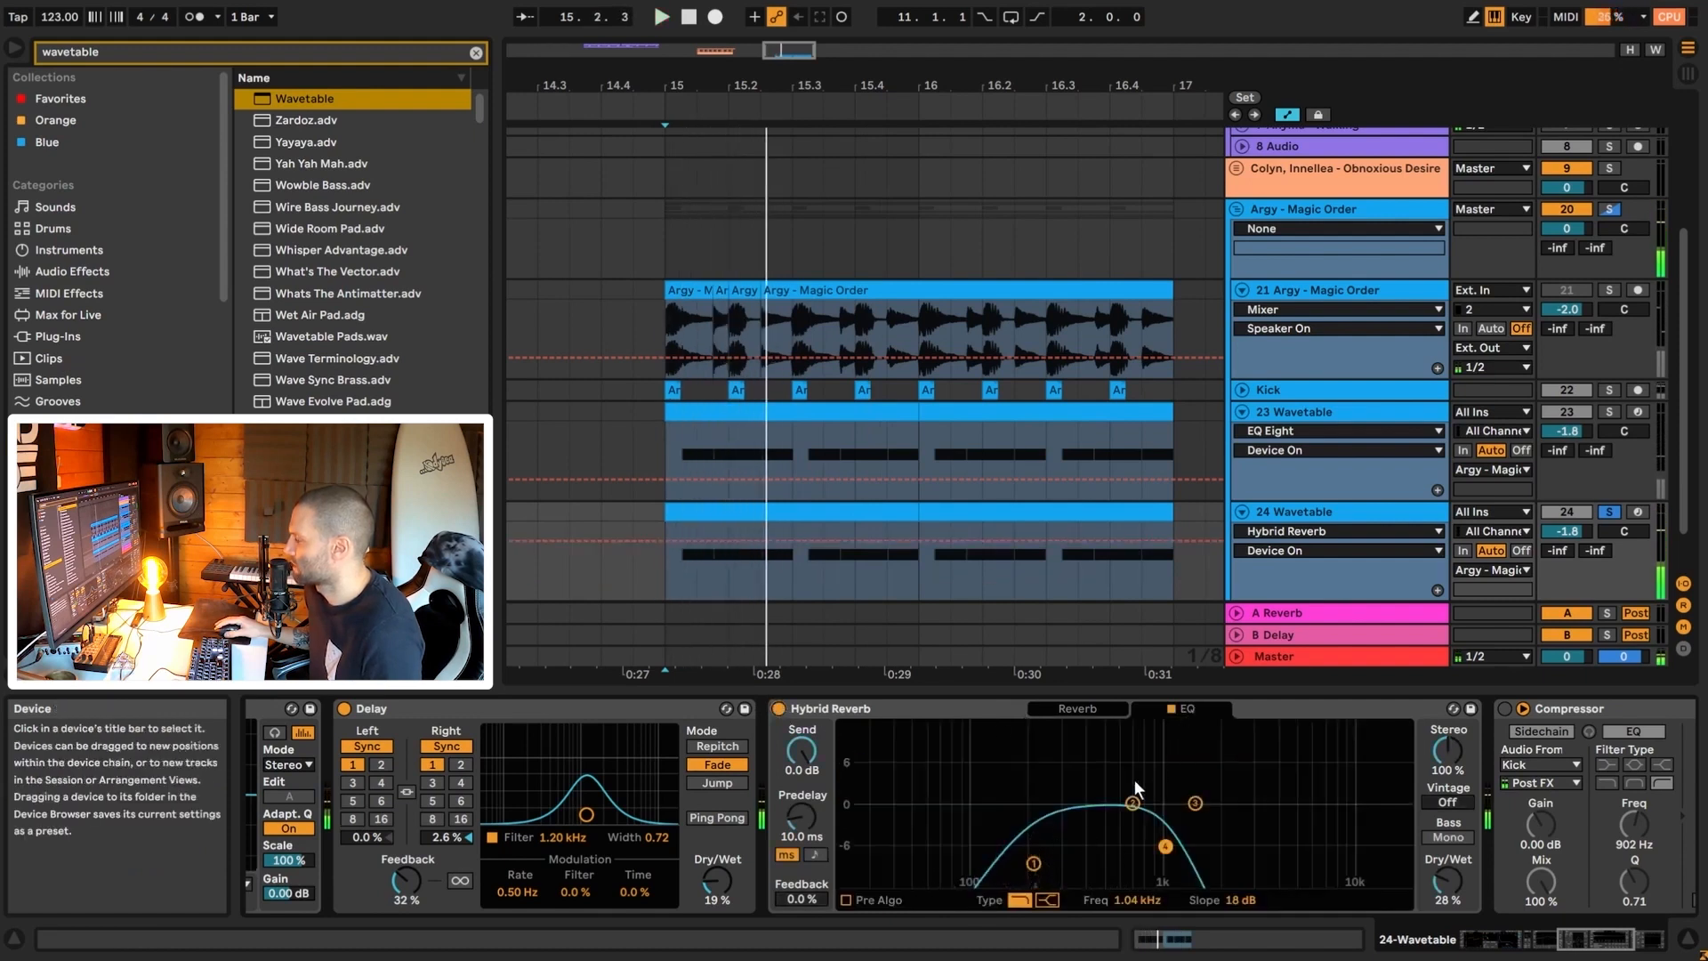
click(1032, 862)
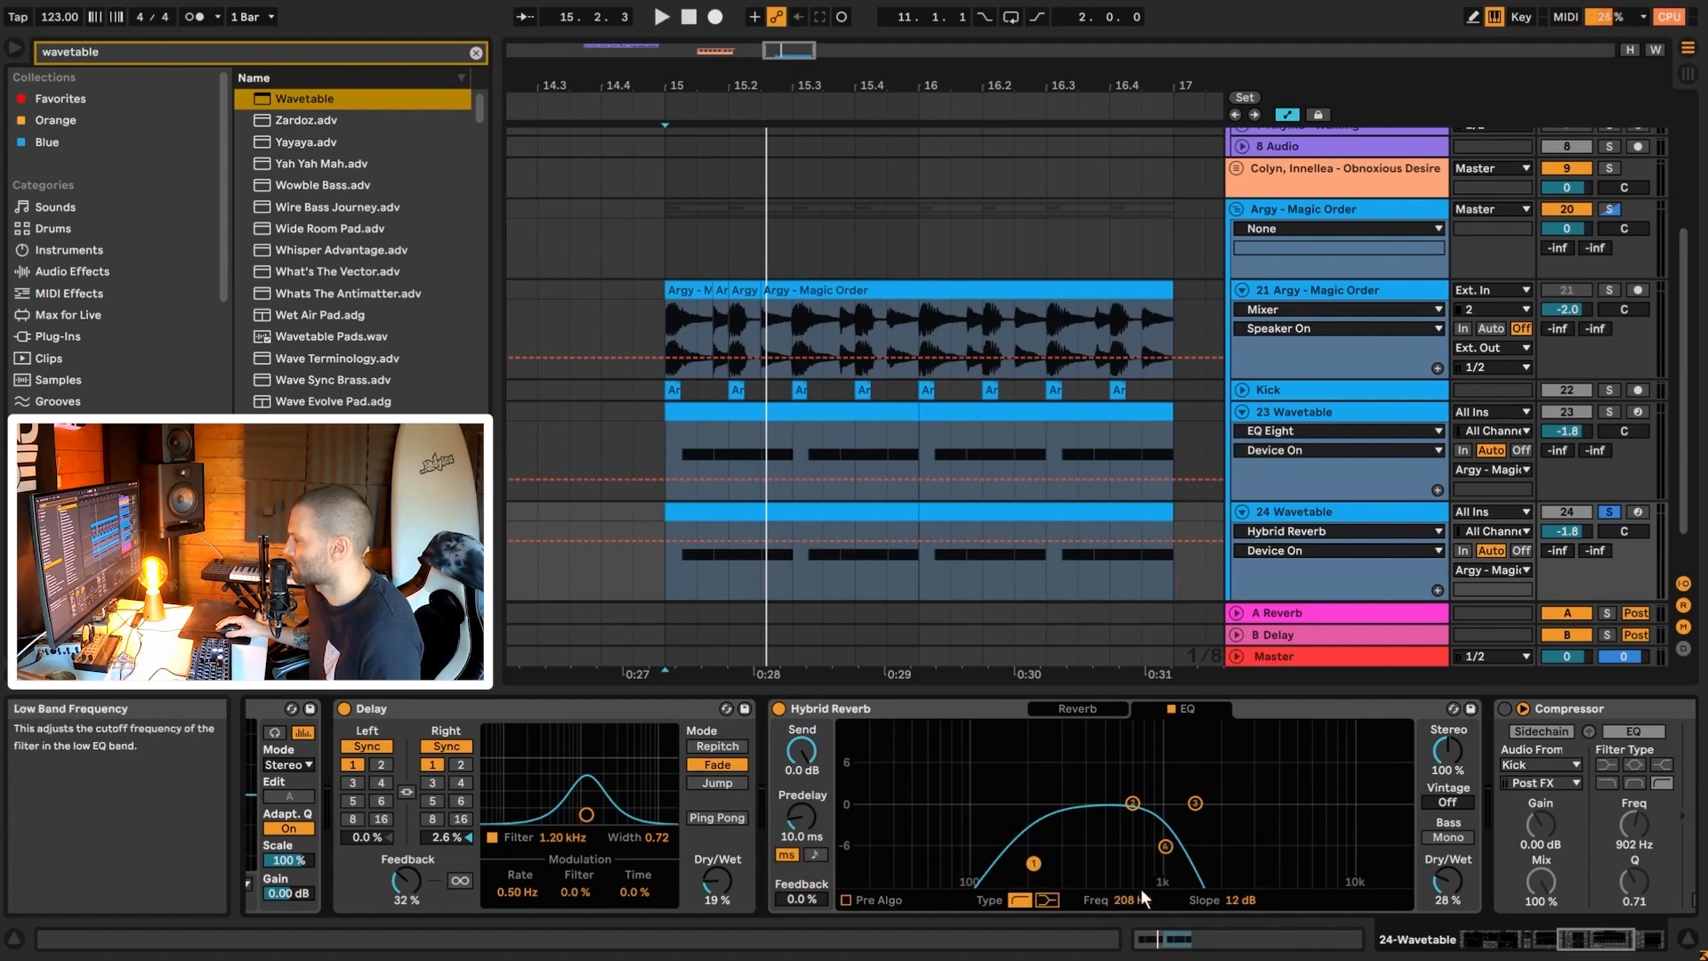
click(1166, 846)
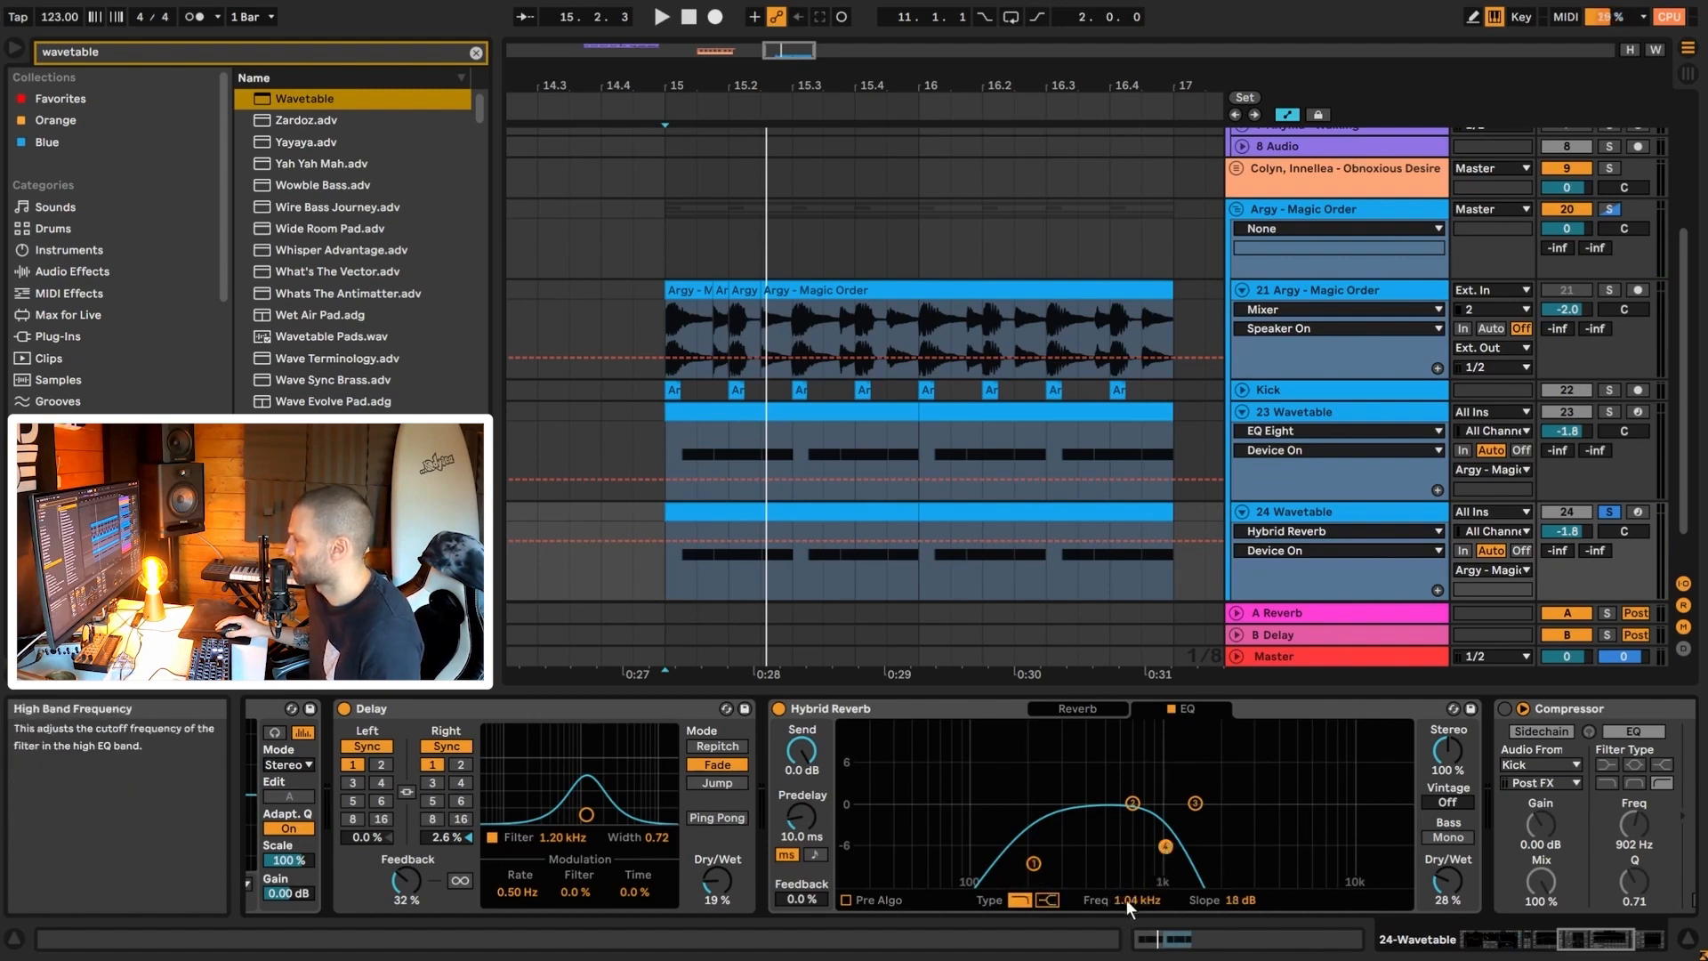
click(1102, 708)
- Activate the Compressor on track 24, solo the Kick track alongside it and audition the sidechain
drag(1574, 939, 1604, 939)
click(966, 708)
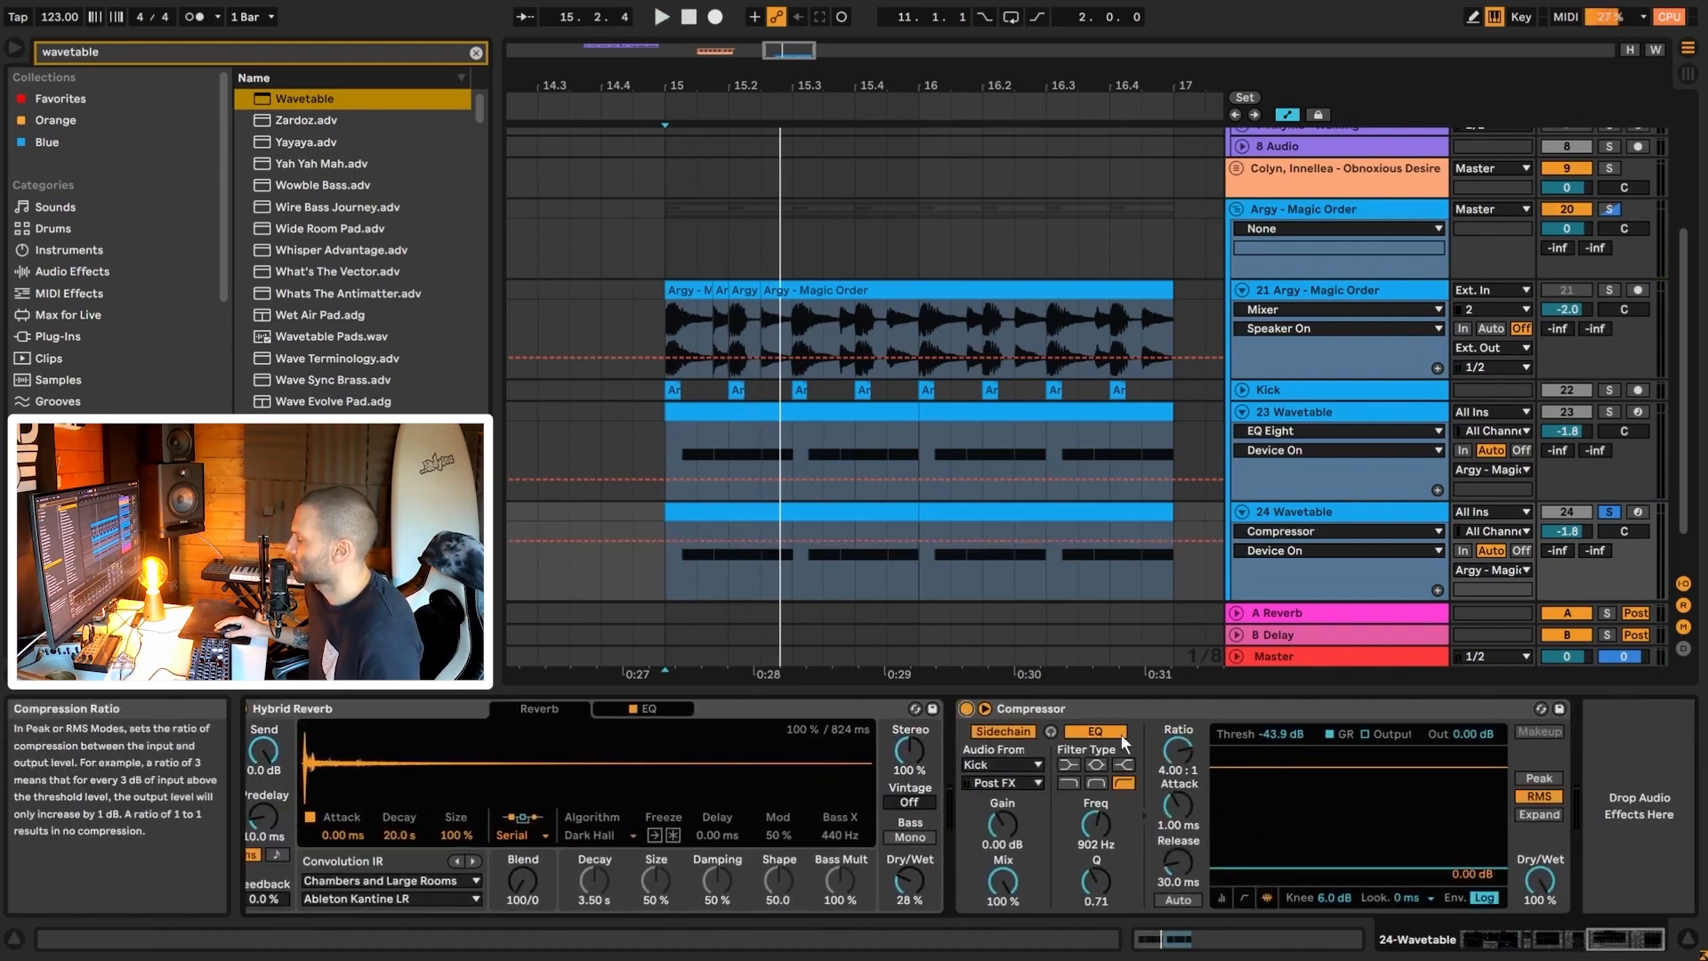
click(1606, 390)
key(space)
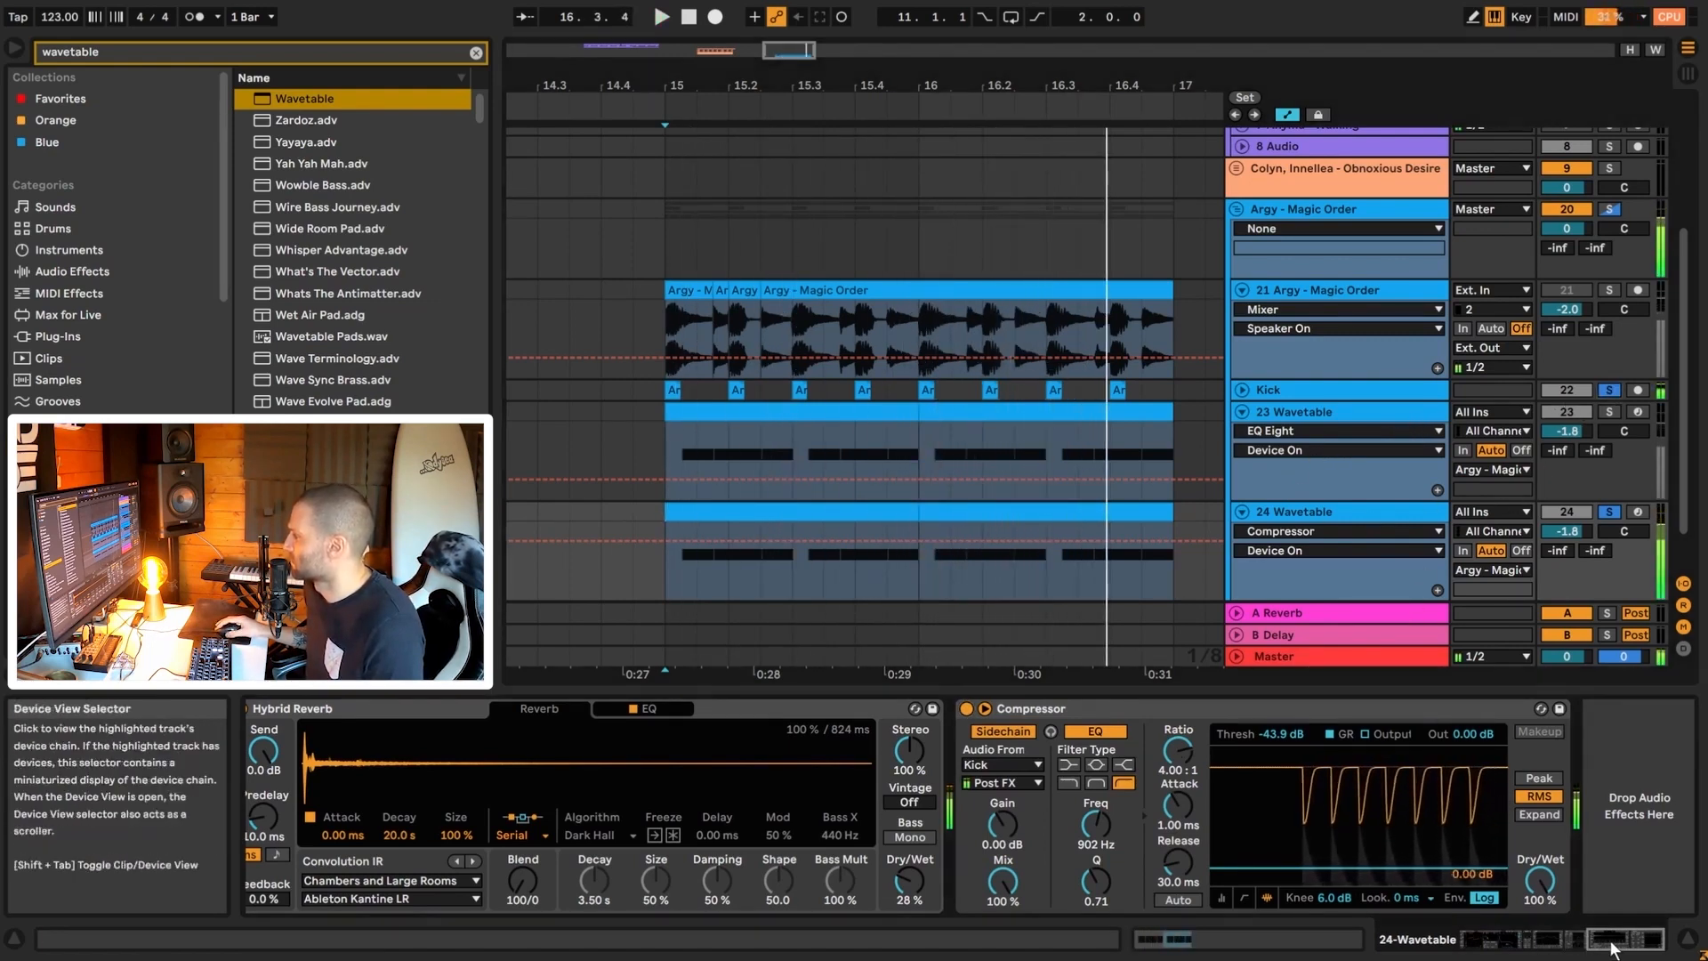
- Return to the Wavetable on track 24, play the loop and switch the solo to track 23 to compare the sounds
click(1516, 945)
drag(1515, 945, 1476, 942)
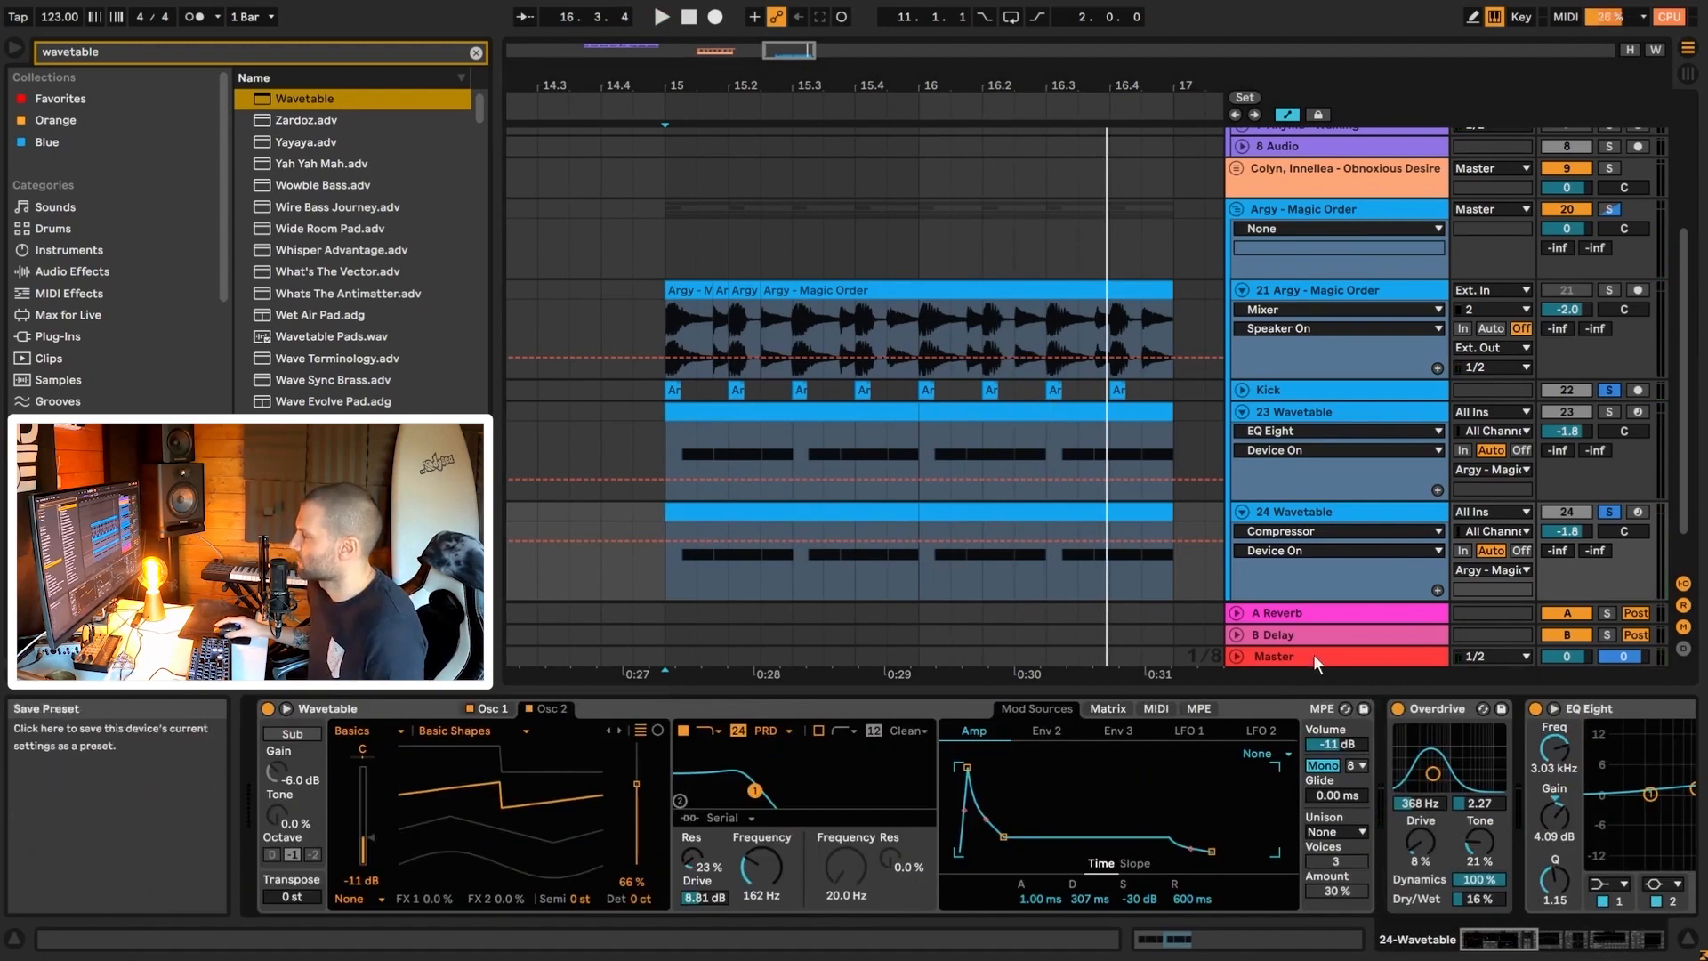
key(space)
click(1610, 412)
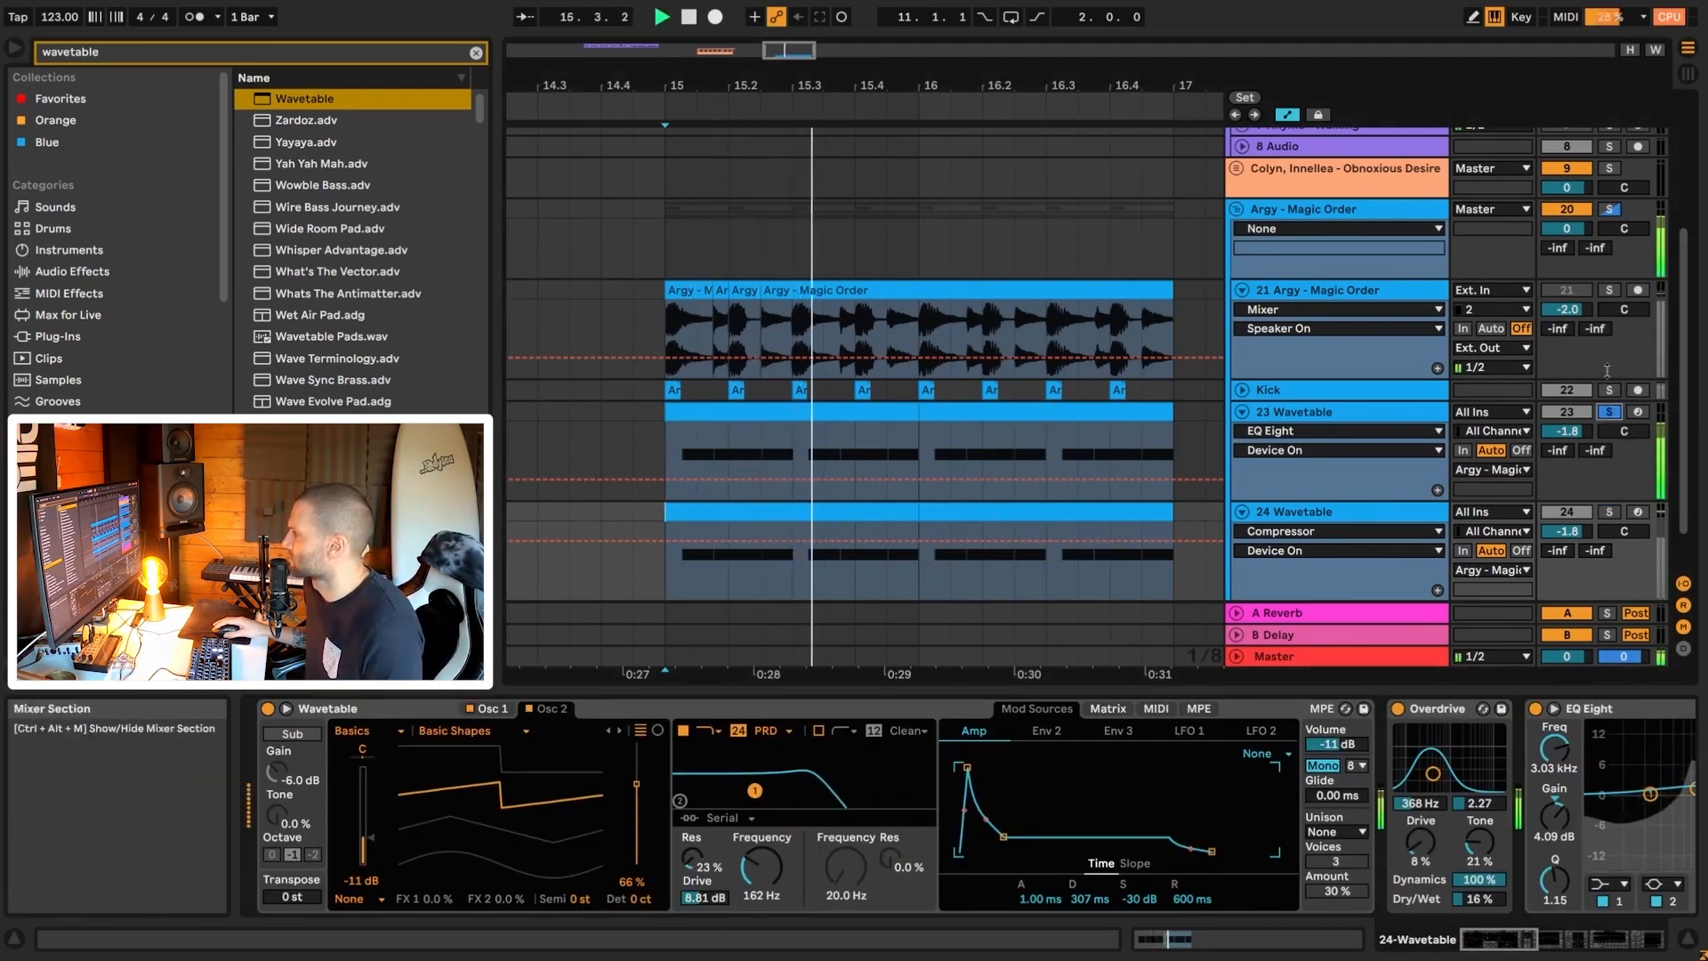